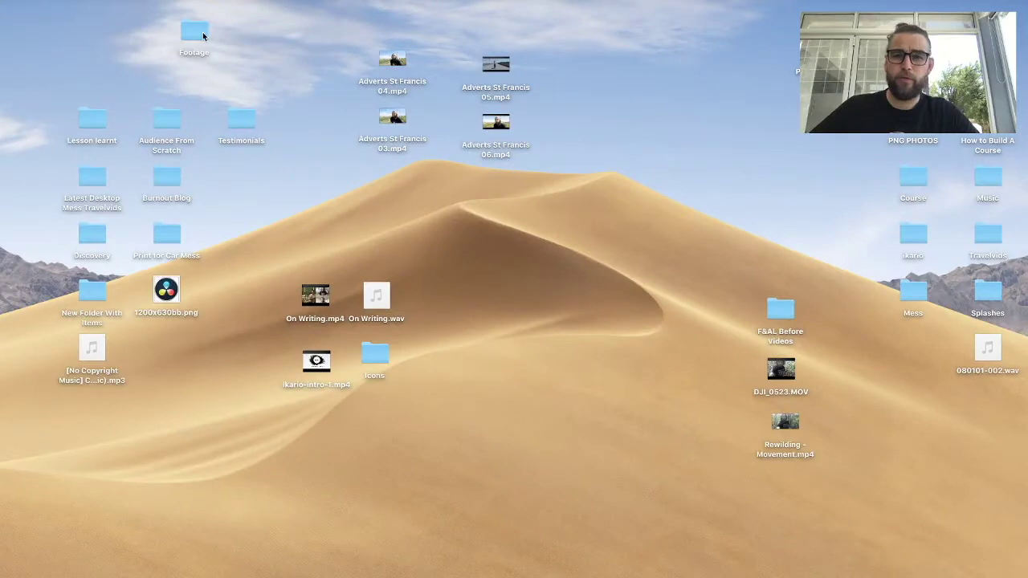
- Open the Footage folder on the Desktop and move its window higher on screen
{"action": "left_click", "coordinate": [202, 35]}
{"action": "double_click", "coordinate": [203, 35]}
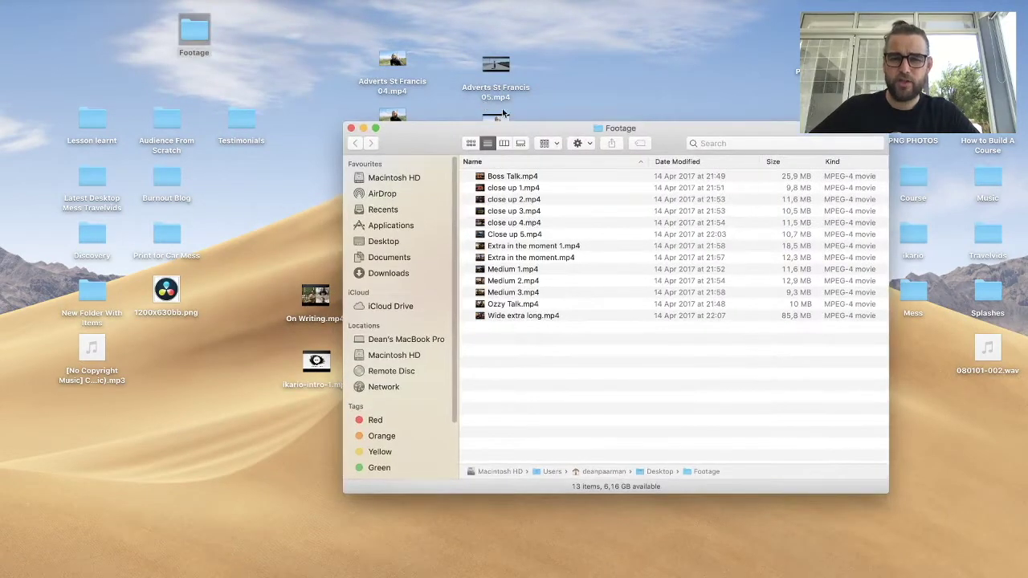
{"action": "left_click_drag", "start_coordinate": [428, 149], "coordinate": [321, 63]}
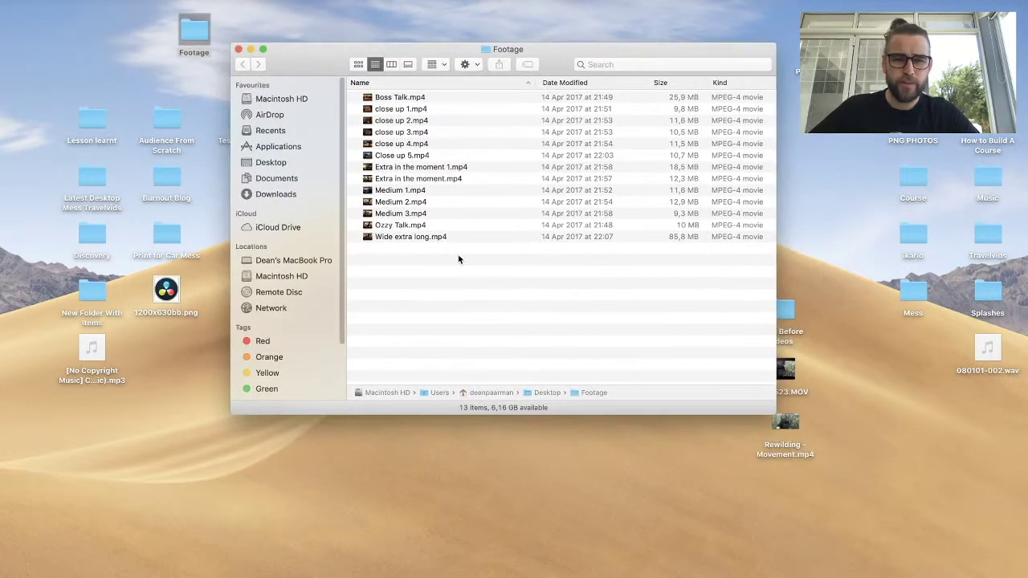
- Look through the 13 MPEG-4 clips in Footage, then switch to iMovie
{"action": "left_click", "coordinate": [394, 99]}
{"action": "left_click_drag", "start_coordinate": [422, 271], "coordinate": [446, 92]}
{"action": "left_click", "coordinate": [507, 280]}
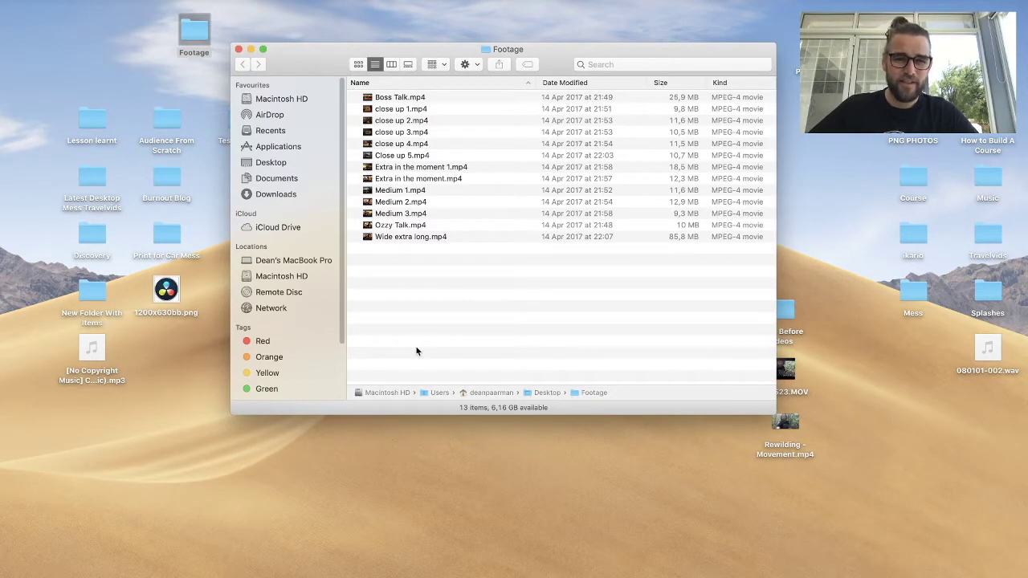
{"action": "key", "text": "super+a"}
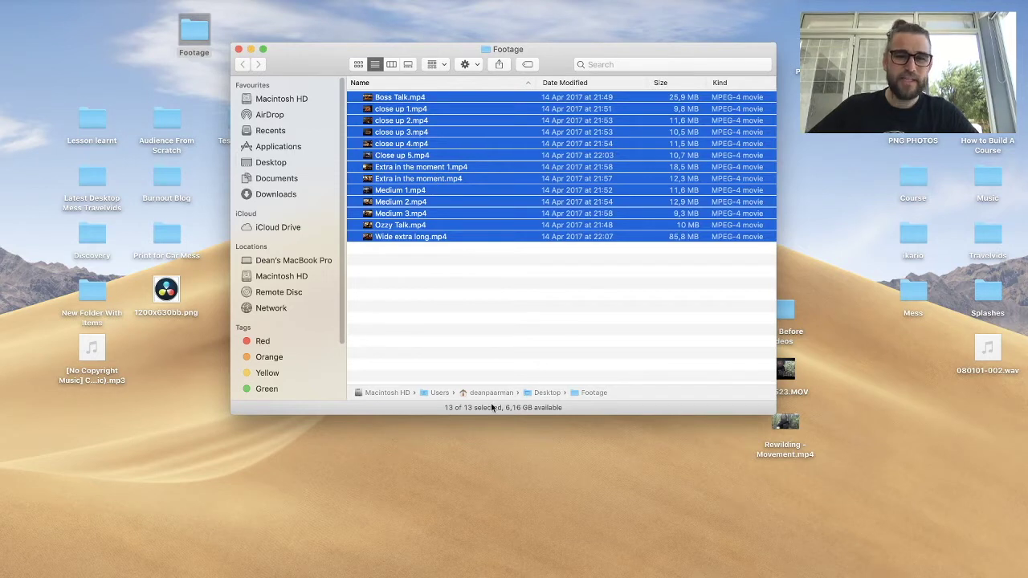
{"action": "left_click", "coordinate": [441, 312]}
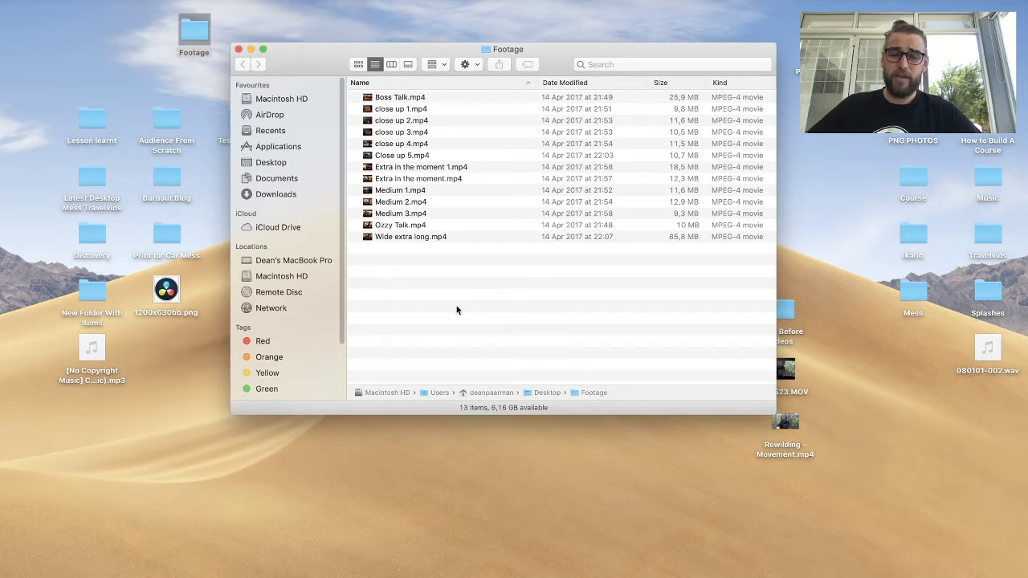
{"action": "left_click", "coordinate": [390, 111]}
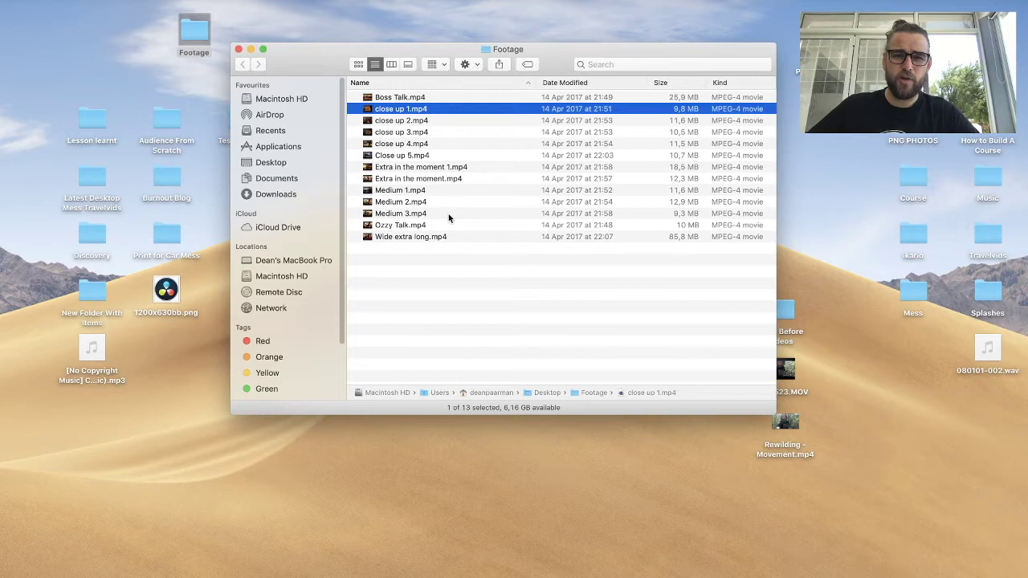
{"action": "left_click", "coordinate": [404, 168]}
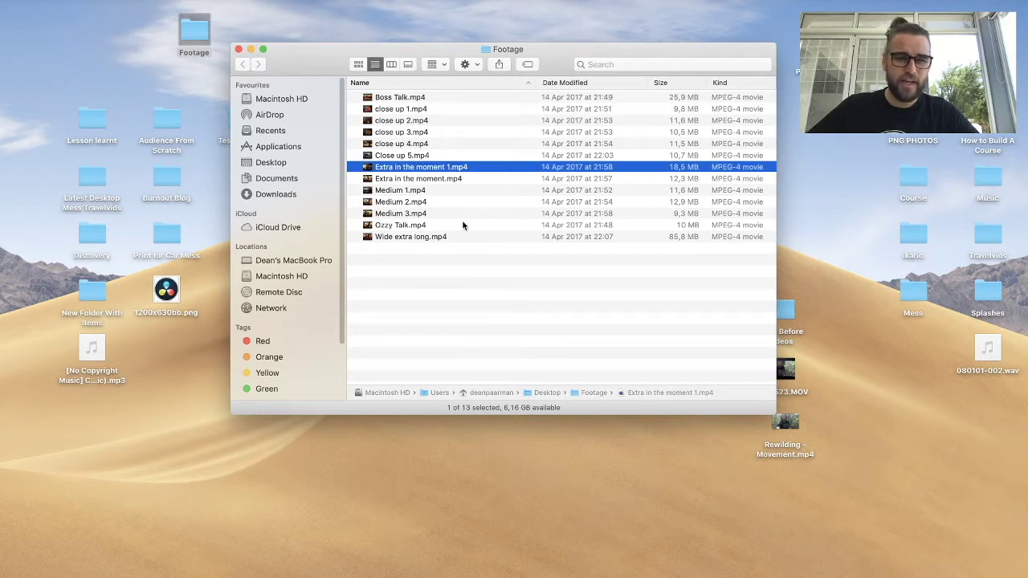
{"action": "left_click", "coordinate": [399, 202]}
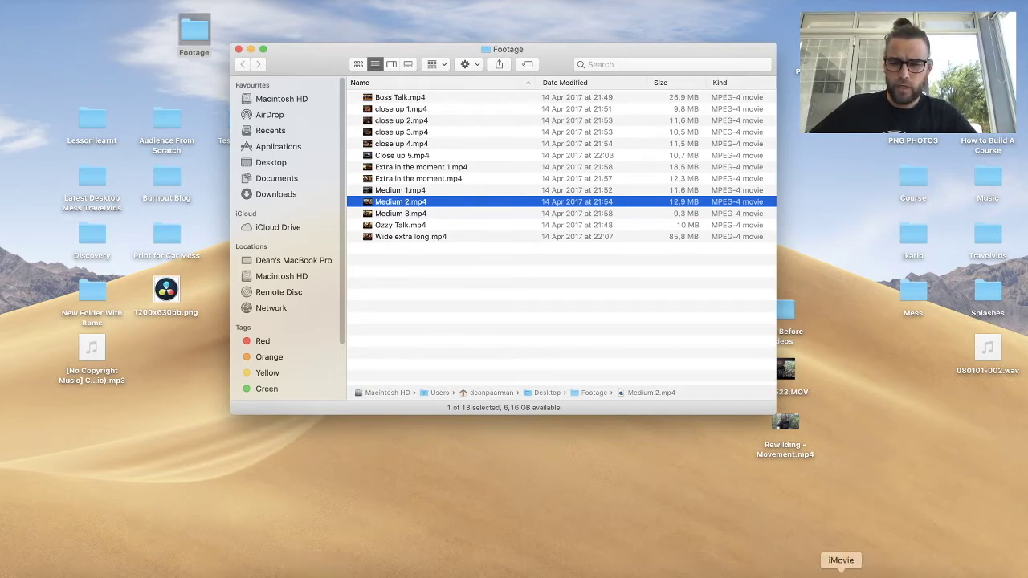
{"action": "left_click", "coordinate": [841, 573]}
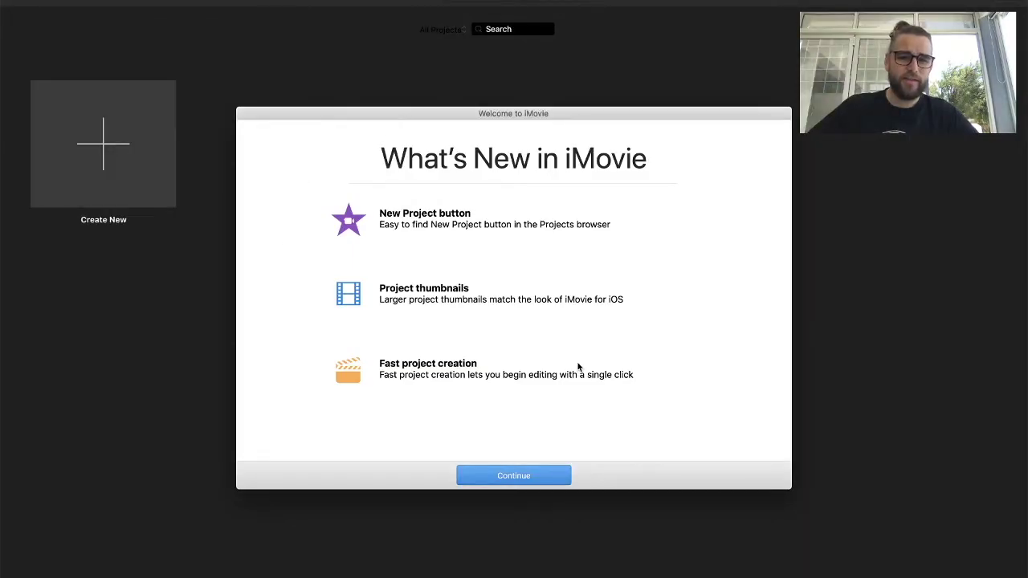
- Dismiss the What's New welcome and start a new project from Create New
{"action": "left_click", "coordinate": [498, 472]}
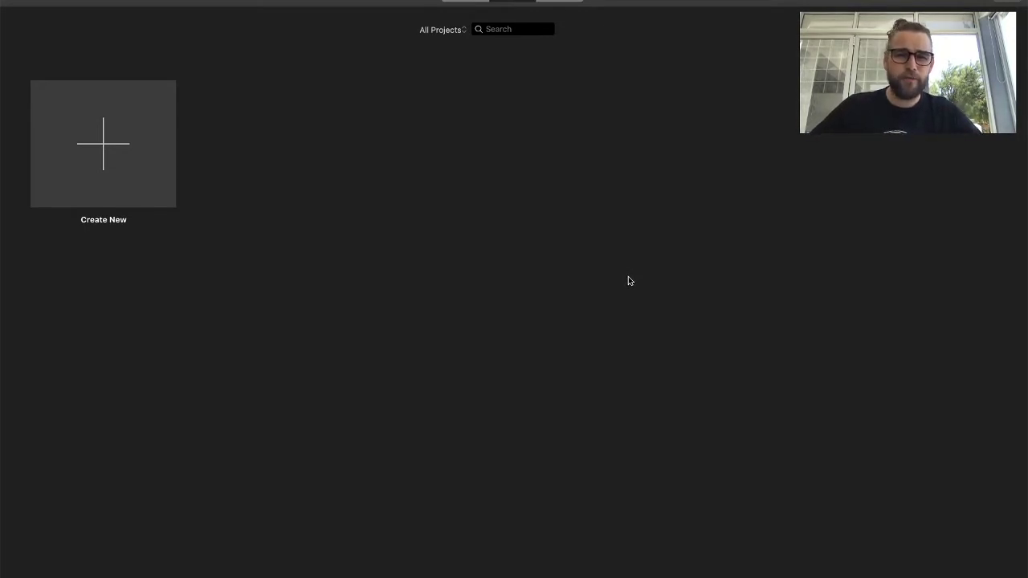
{"action": "left_click", "coordinate": [103, 153]}
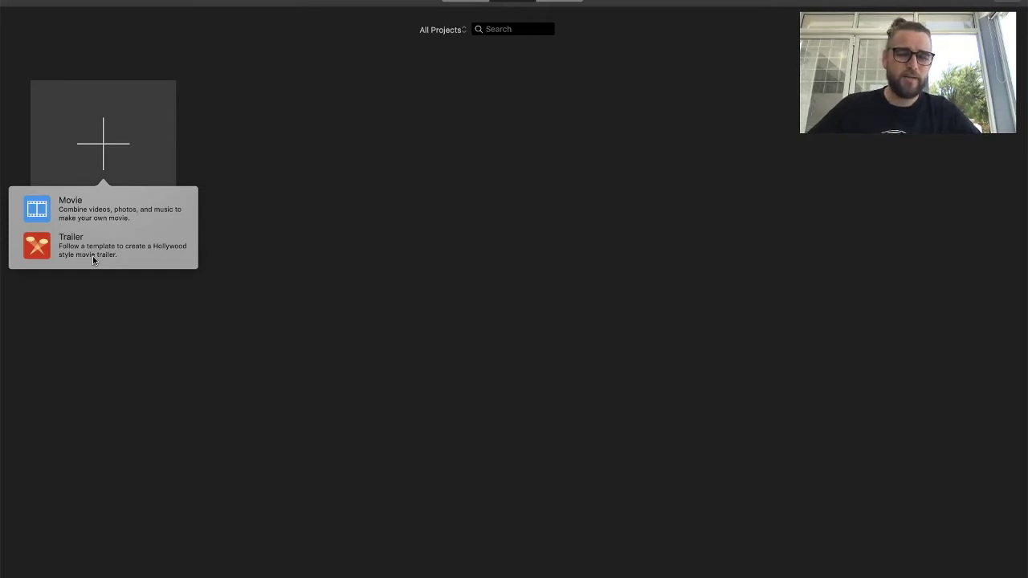
- Create a new Movie project, My Movie, and bring up its Import window
{"action": "left_click", "coordinate": [70, 213]}
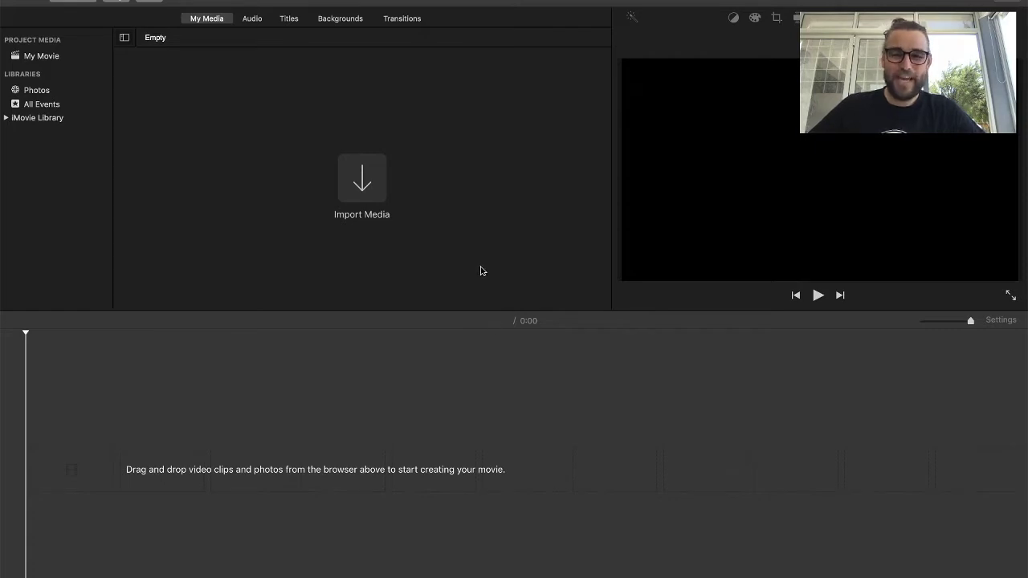
{"action": "left_click", "coordinate": [564, 333]}
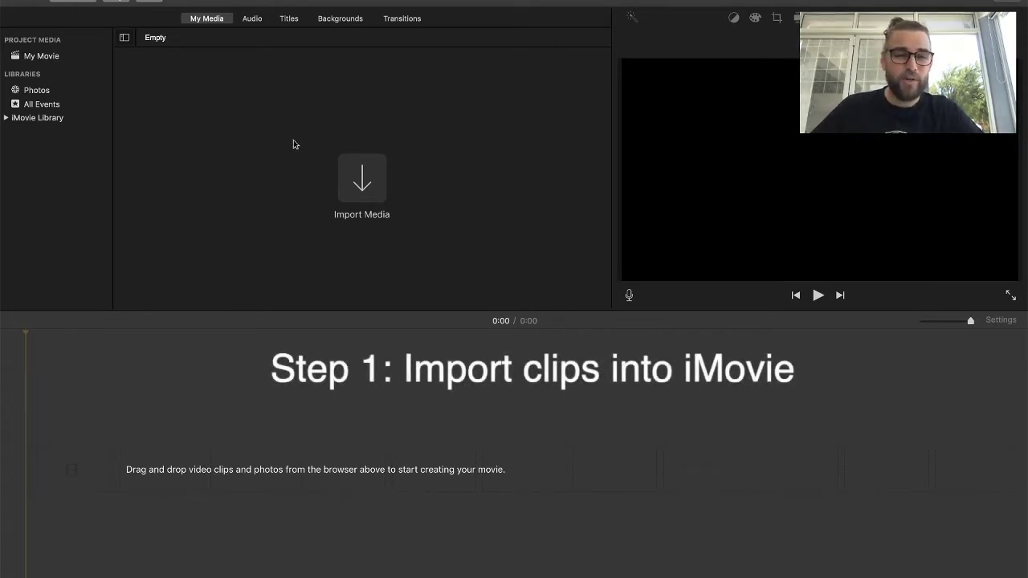
{"action": "left_click", "coordinate": [370, 184]}
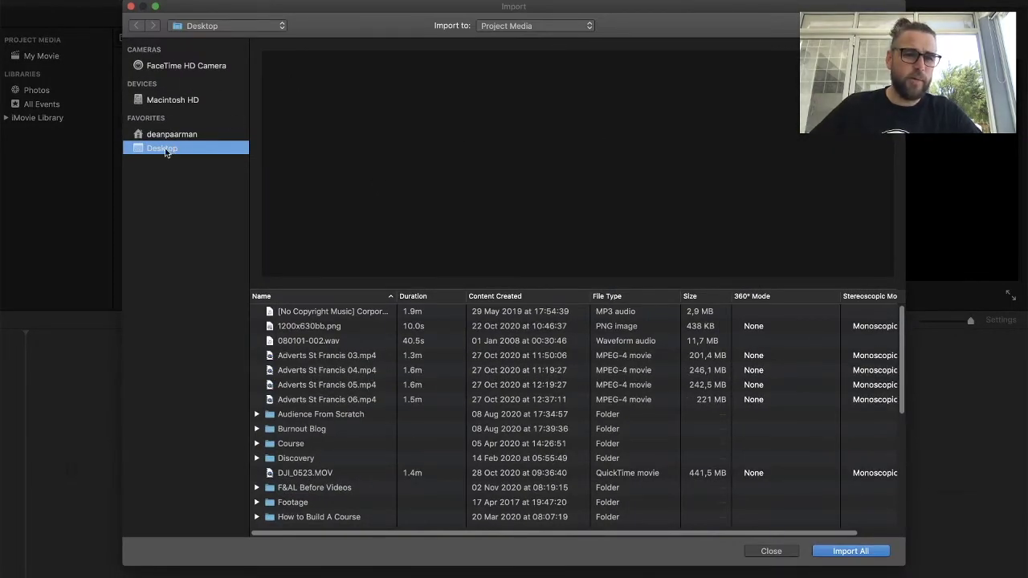
- Import all 13 clips from the Desktop's Footage folder into My Movie
{"action": "scroll", "coordinate": [331, 442], "scroll_direction": "down", "scroll_amount": 3}
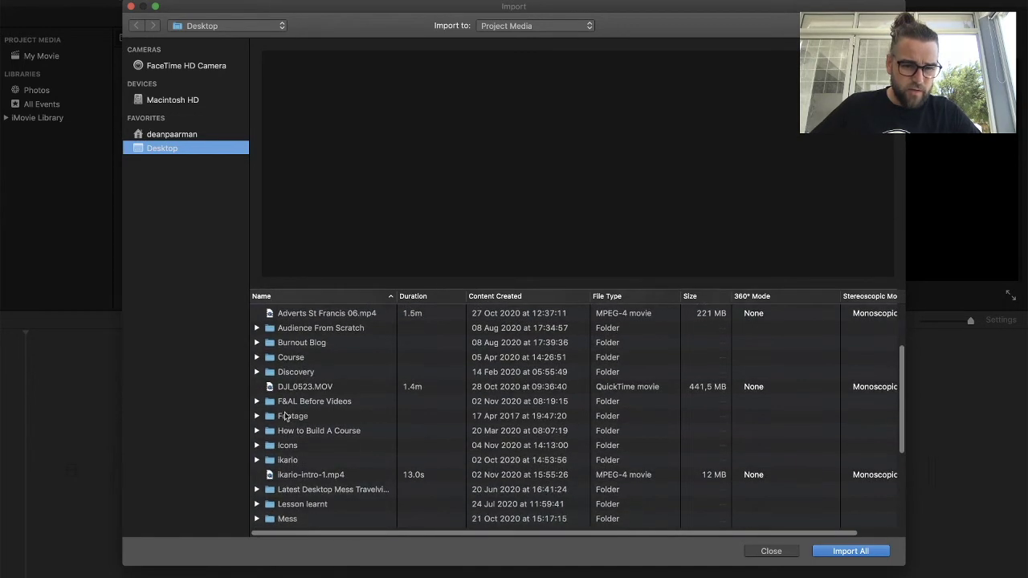
{"action": "left_click", "coordinate": [285, 415]}
{"action": "double_click", "coordinate": [282, 418]}
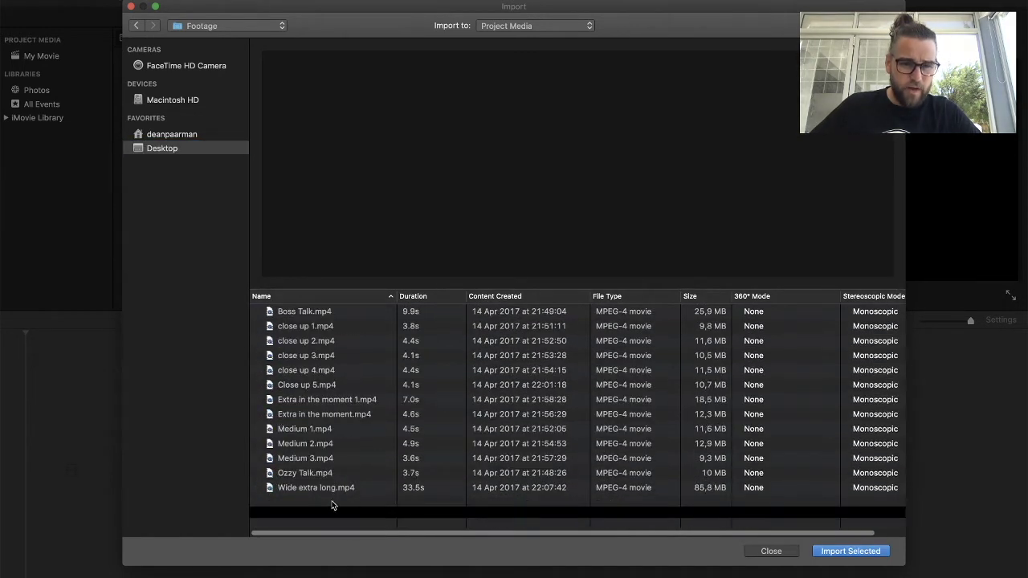
{"action": "left_click_drag", "start_coordinate": [346, 508], "coordinate": [271, 257]}
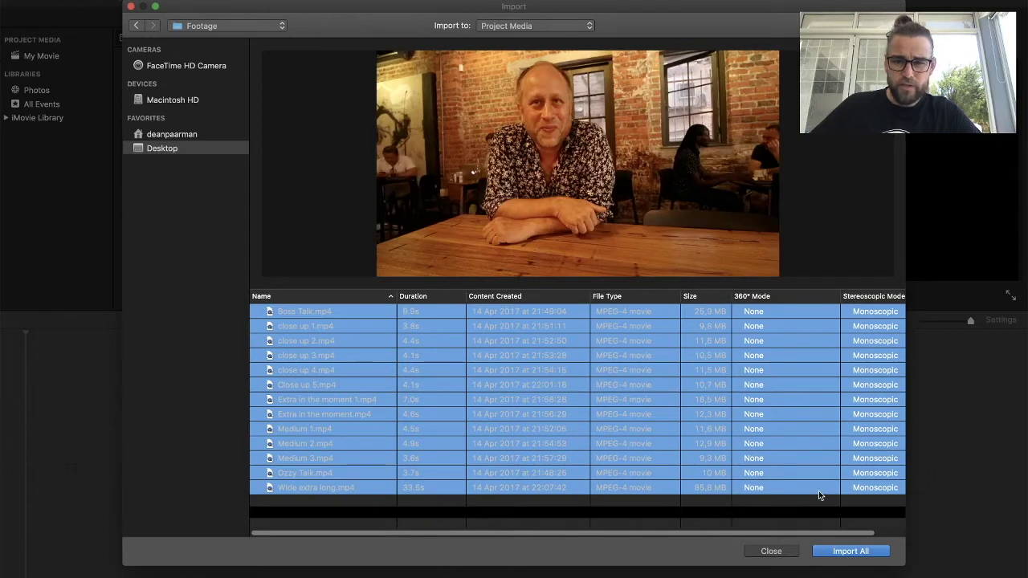
{"action": "left_click", "coordinate": [853, 557]}
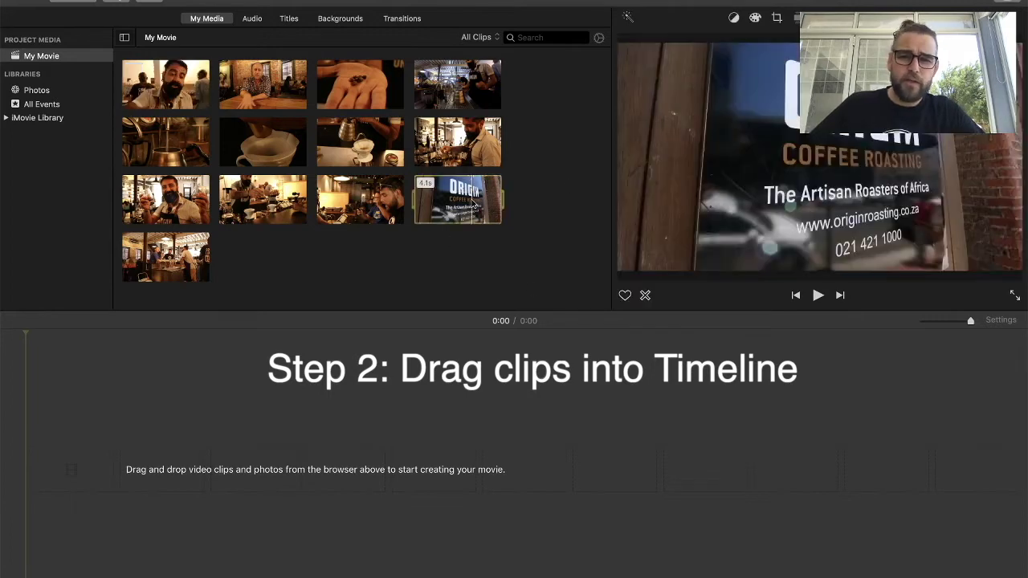
- Place the Origin sign clip, then the 33.5-second café clip, in the timeline (0:37 total)
{"action": "left_click_drag", "start_coordinate": [458, 201], "coordinate": [215, 481]}
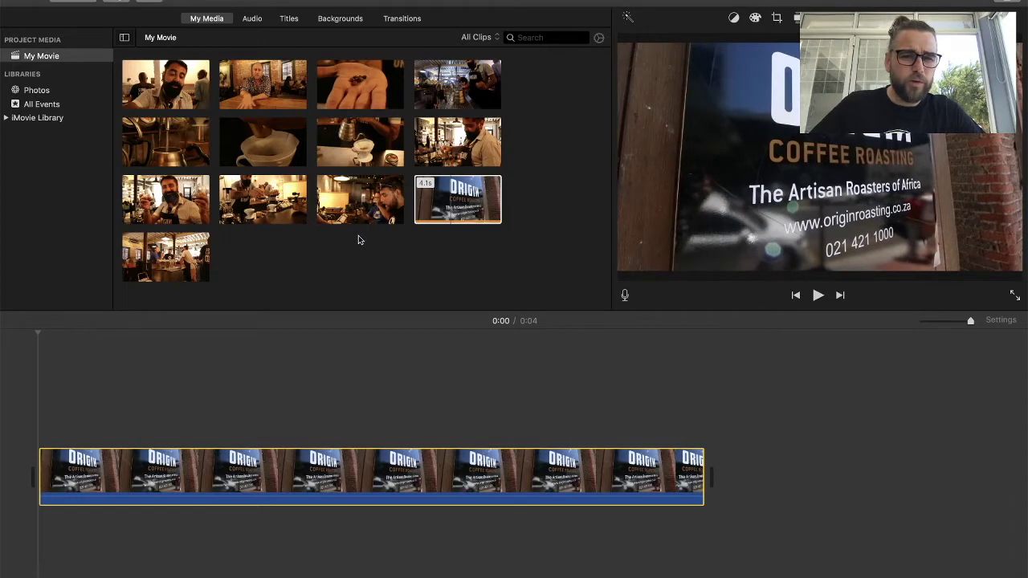
{"action": "left_click", "coordinate": [206, 102]}
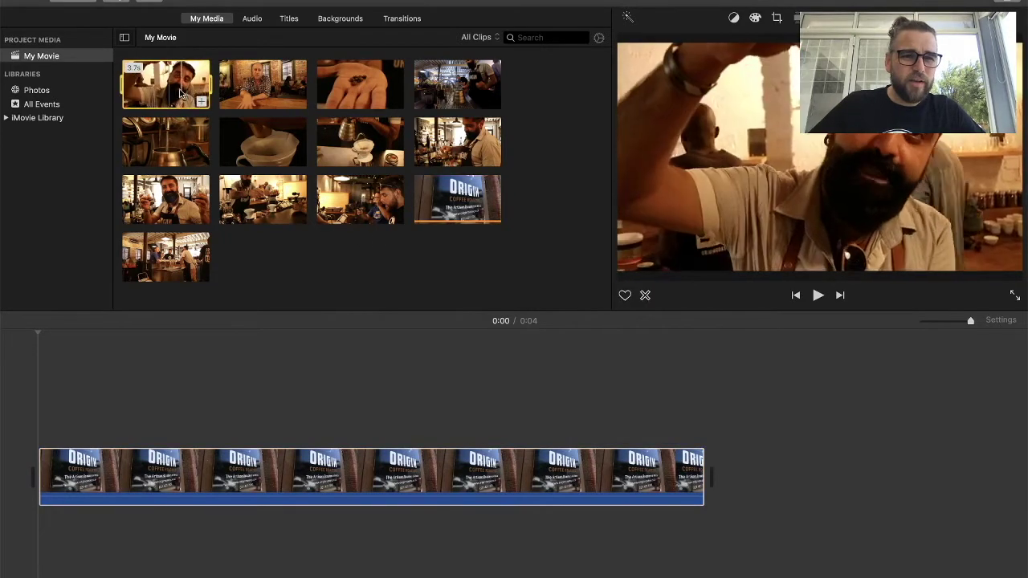
{"action": "left_click", "coordinate": [158, 252]}
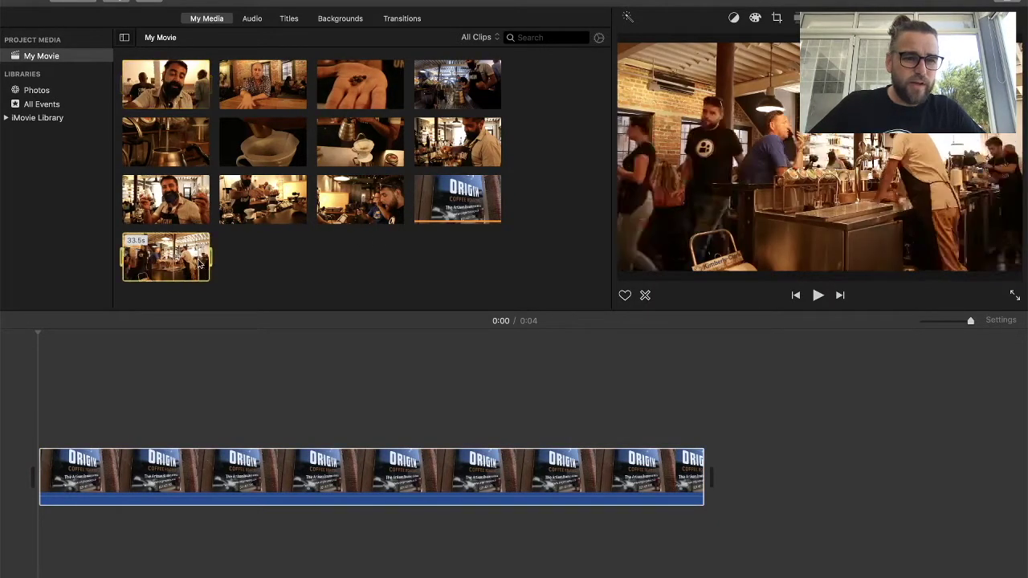
{"action": "left_click_drag", "start_coordinate": [158, 251], "coordinate": [757, 456]}
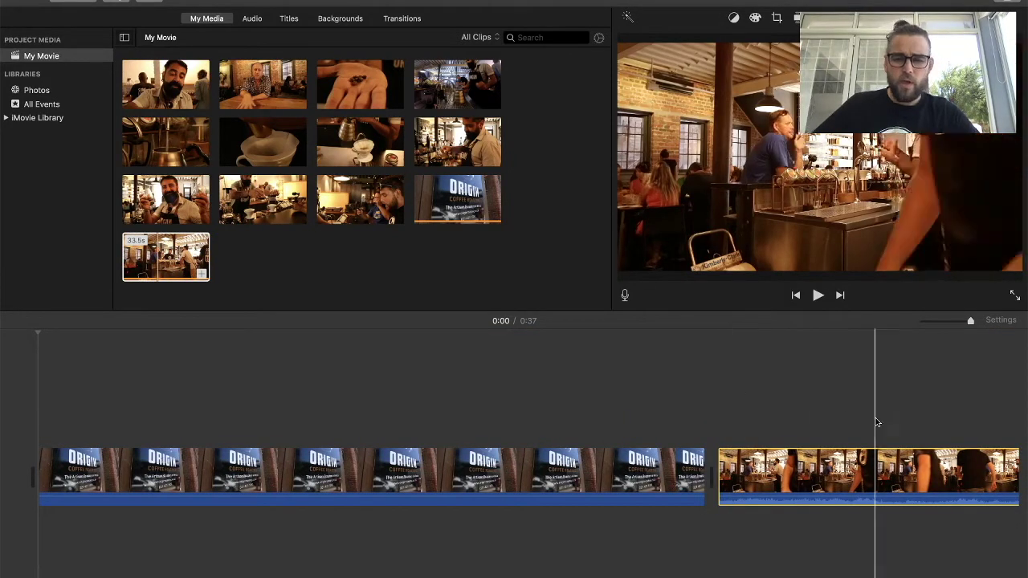
{"action": "left_click_drag", "start_coordinate": [864, 381], "coordinate": [668, 404]}
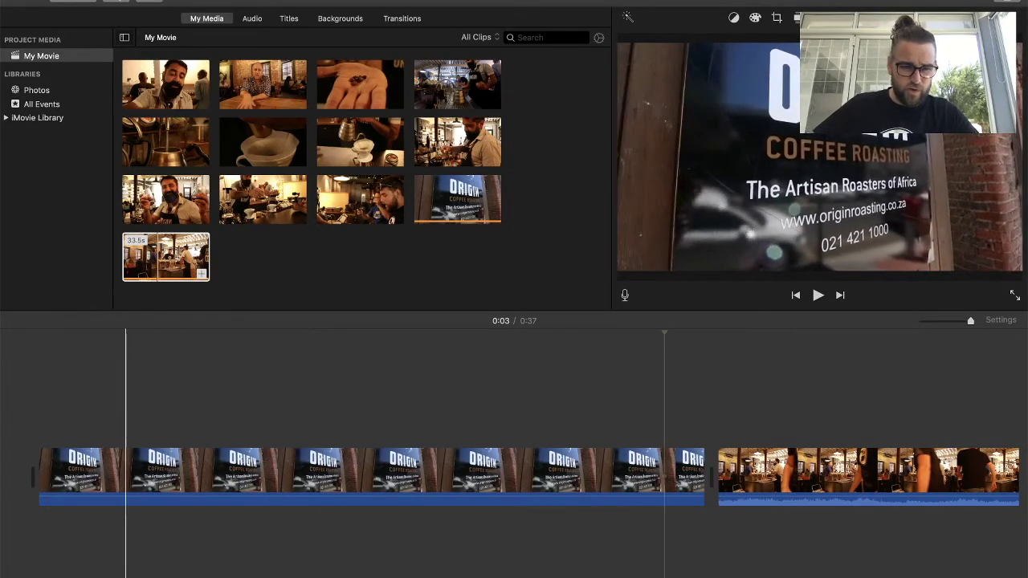
{"action": "scroll", "coordinate": [129, 498], "scroll_direction": "right", "scroll_amount": 10}
{"action": "scroll", "coordinate": [498, 473], "scroll_direction": "left", "scroll_amount": 3}
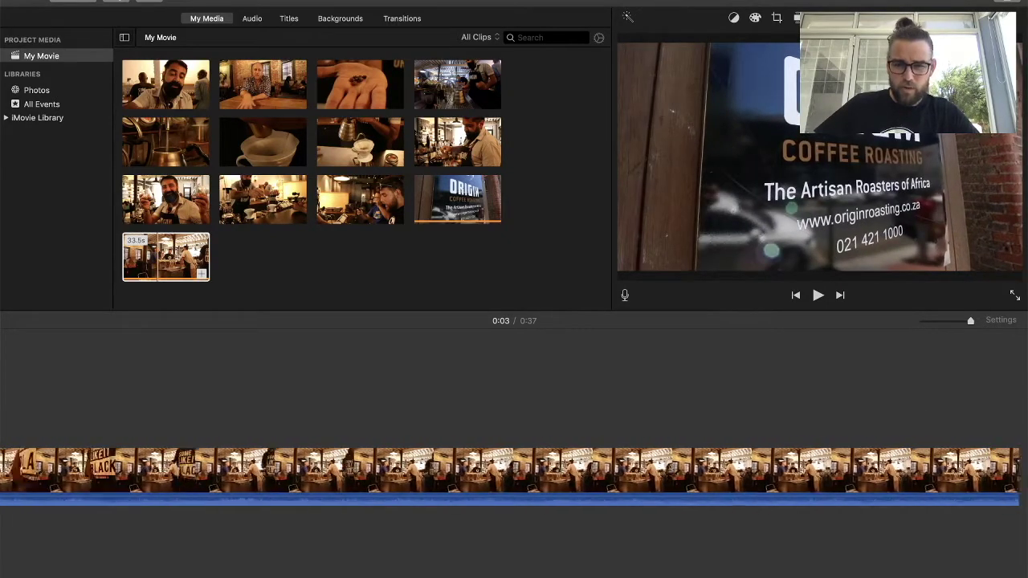
{"action": "key", "text": "super+minus"}
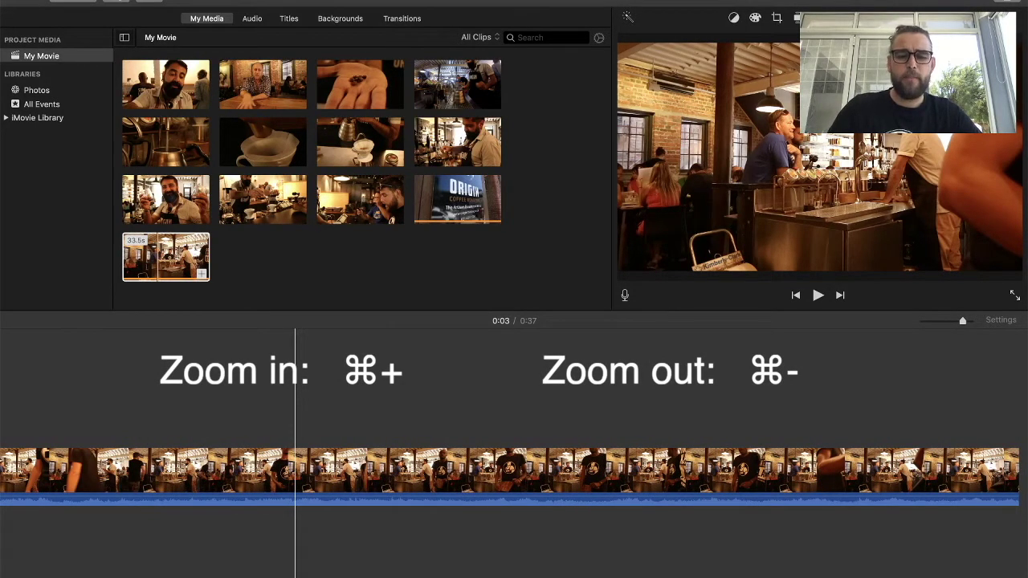
{"action": "key", "text": "super+minus"}
{"action": "key", "text": "super+minus"}
{"action": "key", "text": "super+minus"}
{"action": "key", "text": "super+minus"}
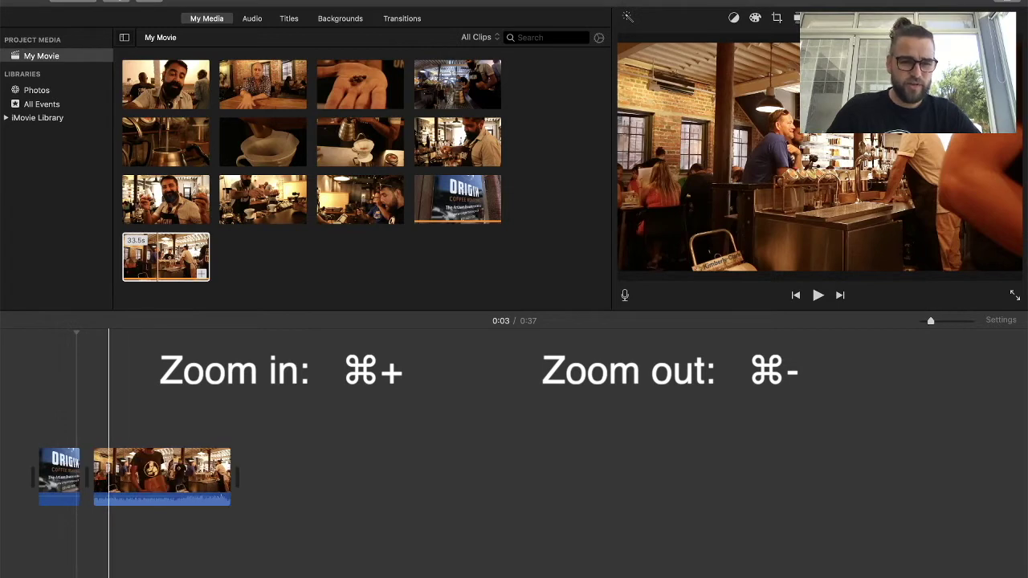
{"action": "key", "text": "super+plus"}
{"action": "key", "text": "super+plus"}
{"action": "key", "text": "super+plus"}
{"action": "key", "text": "super+plus"}
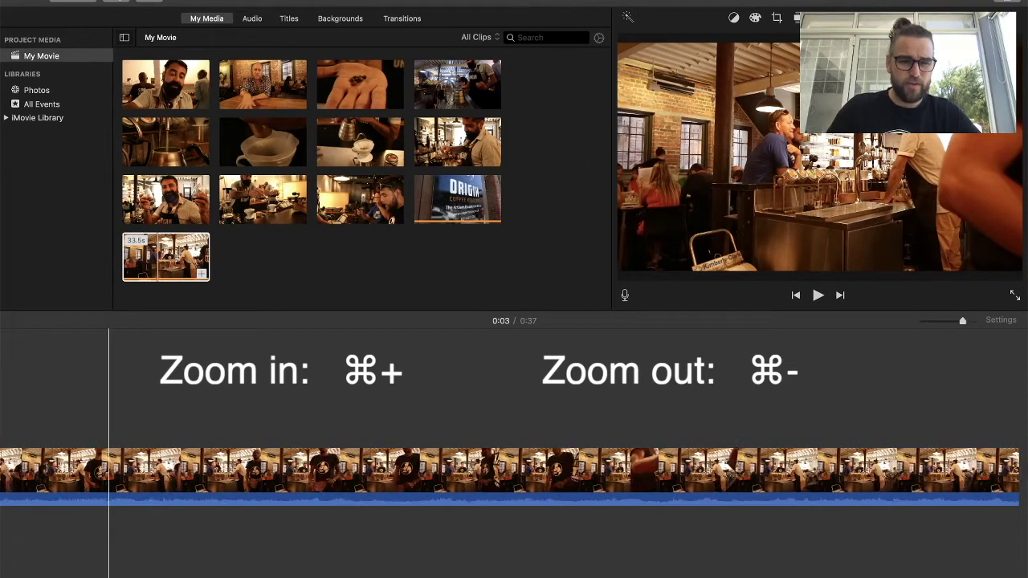
{"action": "key", "text": "super+minus"}
{"action": "key", "text": "super+minus"}
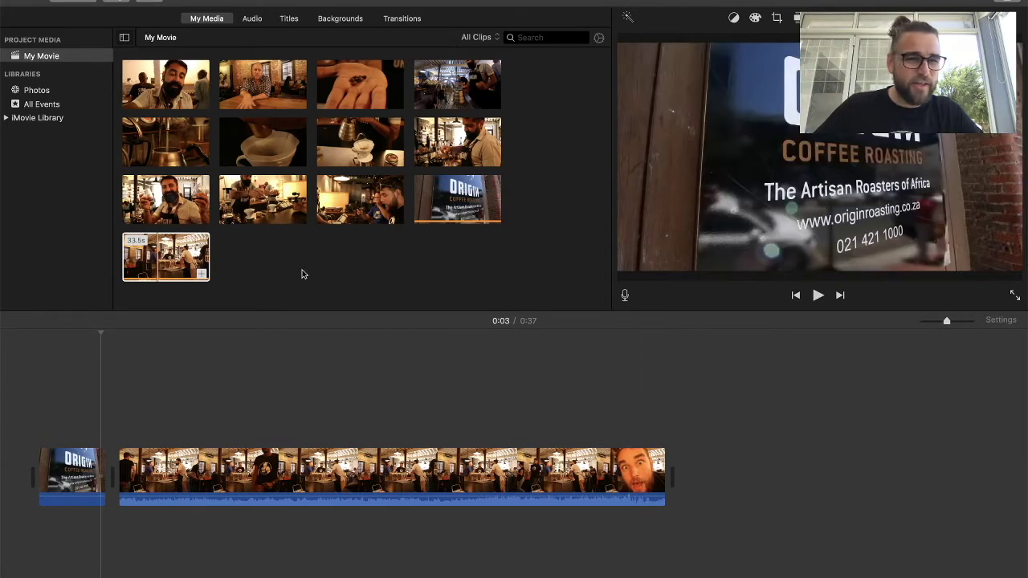
- Append the bearded man, coffee-beans, counter, kettle-pour, filter, pour-over and barista clips
{"action": "left_click", "coordinate": [173, 109]}
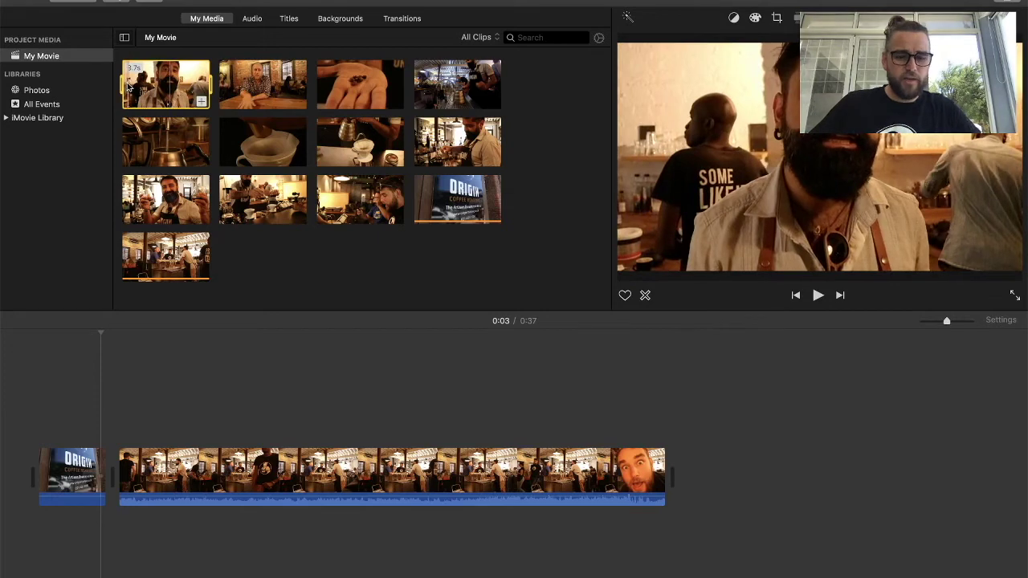
{"action": "key", "text": "space"}
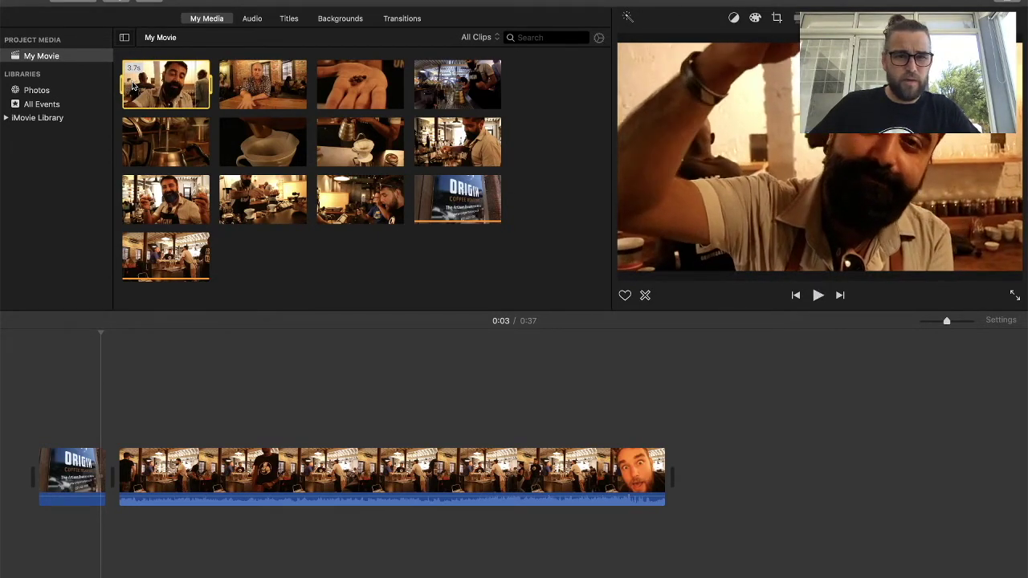
{"action": "left_click_drag", "start_coordinate": [133, 86], "coordinate": [707, 482]}
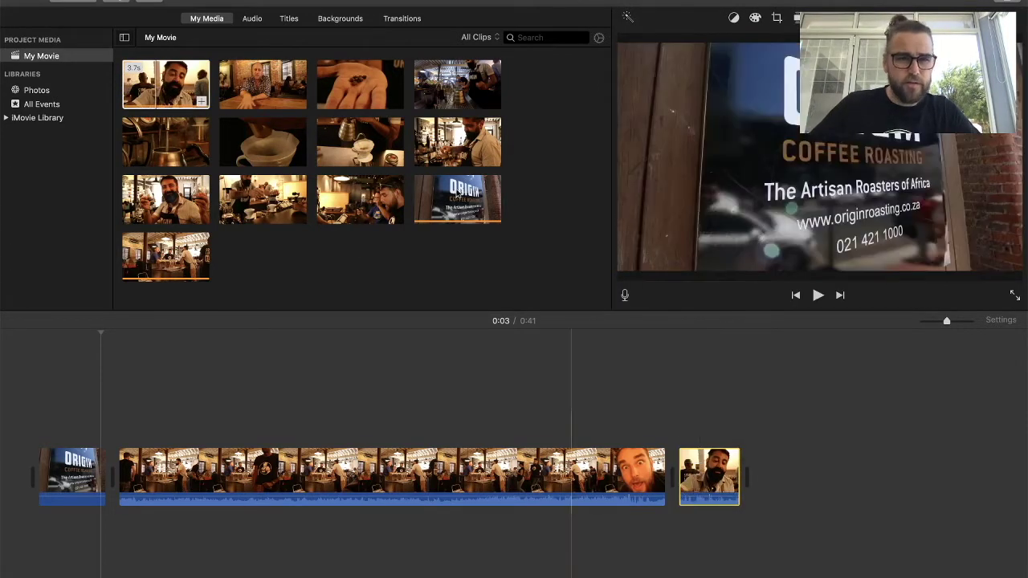
{"action": "left_click_drag", "start_coordinate": [360, 88], "coordinate": [779, 478]}
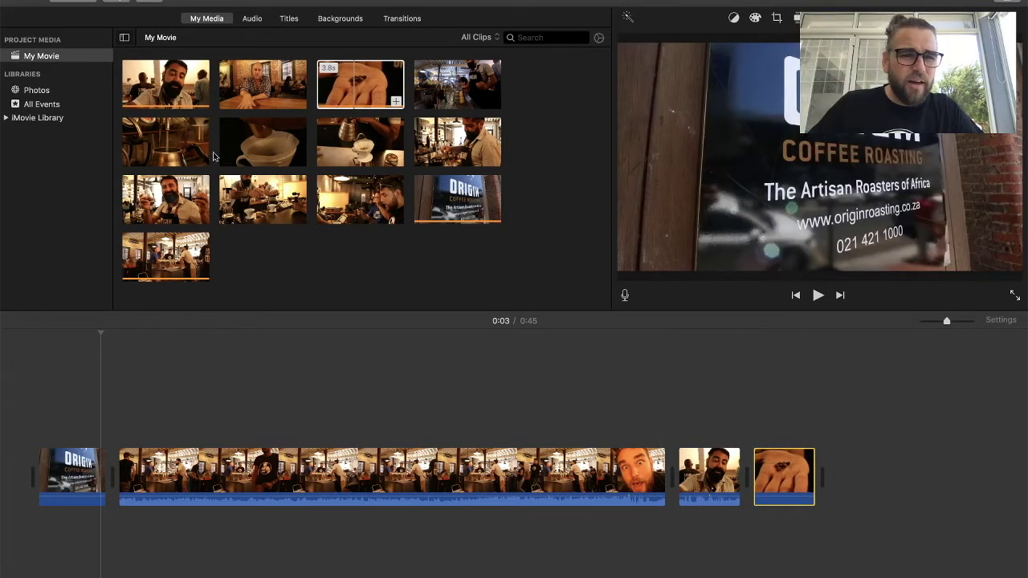
{"action": "left_click", "coordinate": [462, 90]}
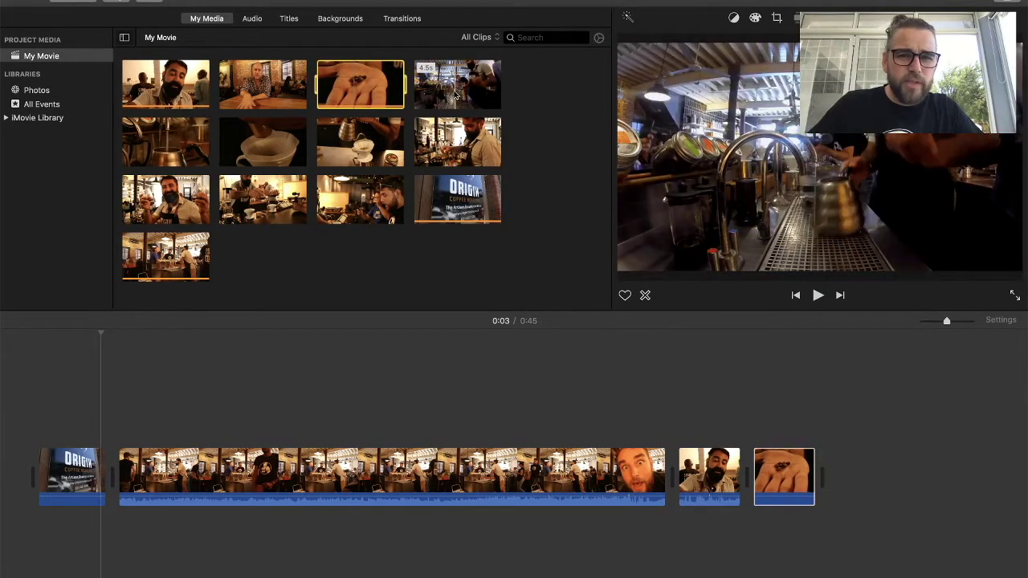
{"action": "left_click_drag", "start_coordinate": [462, 90], "coordinate": [866, 477]}
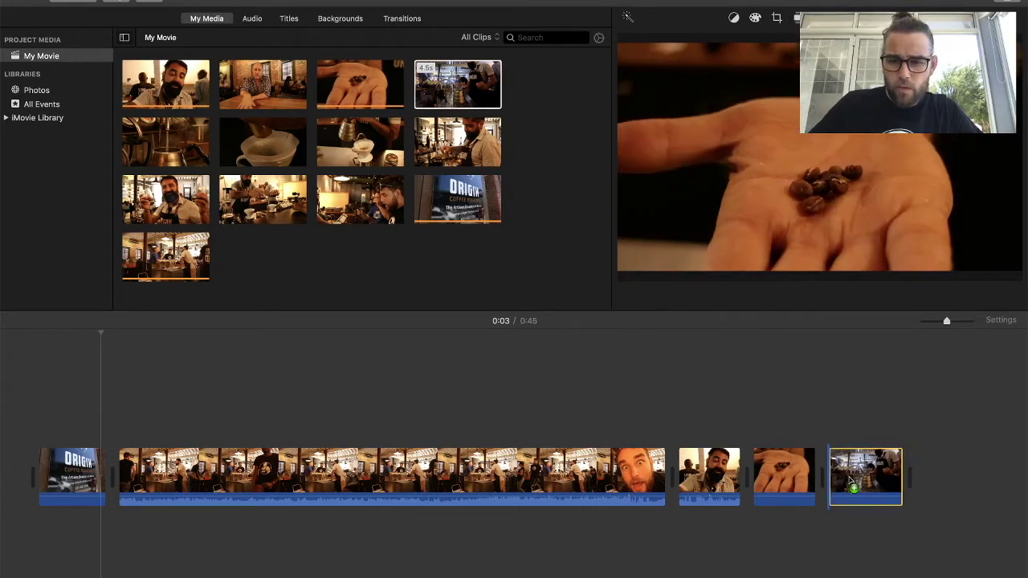
{"action": "left_click", "coordinate": [187, 152]}
{"action": "left_click_drag", "start_coordinate": [187, 152], "coordinate": [943, 475]}
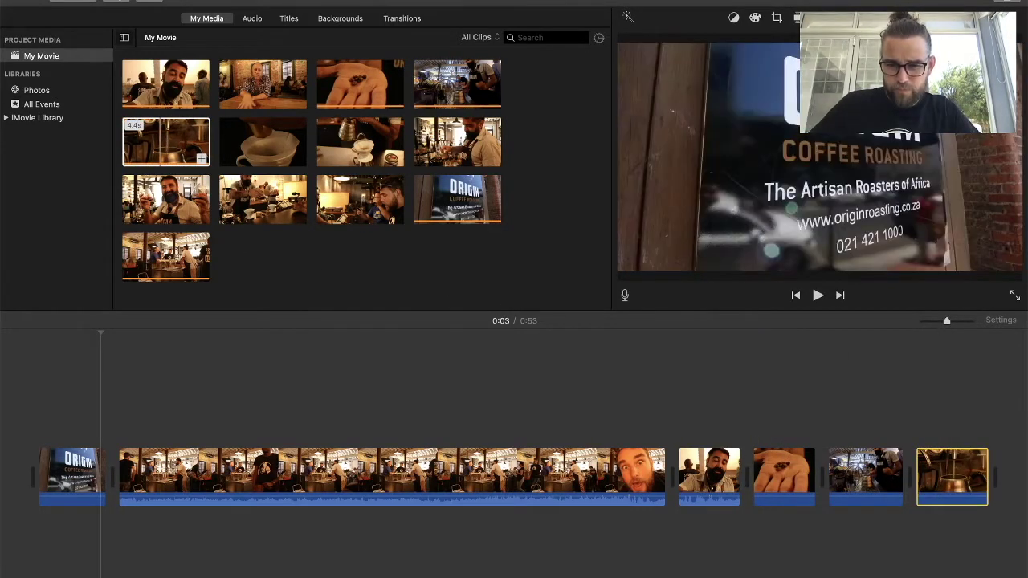
{"action": "scroll", "coordinate": [514, 477], "scroll_direction": "right", "scroll_amount": 4}
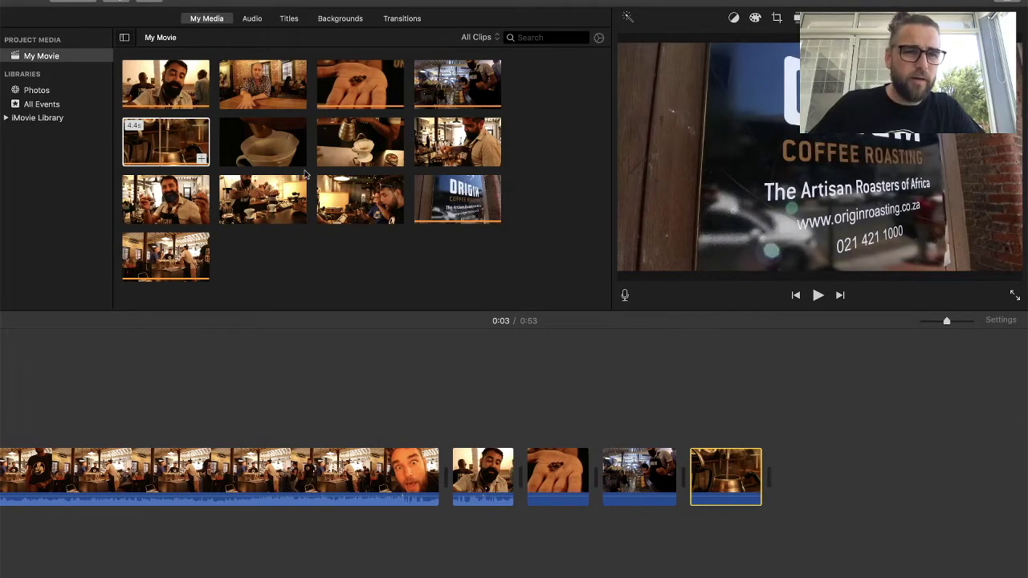
{"action": "left_click", "coordinate": [265, 143]}
{"action": "left_click_drag", "start_coordinate": [265, 143], "coordinate": [817, 476]}
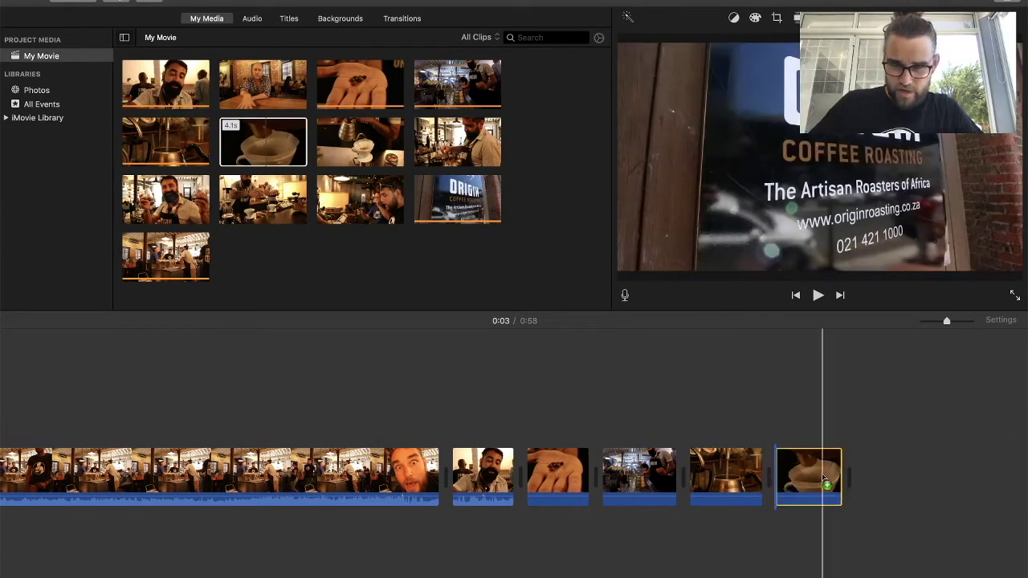
{"action": "left_click_drag", "start_coordinate": [363, 143], "coordinate": [891, 476]}
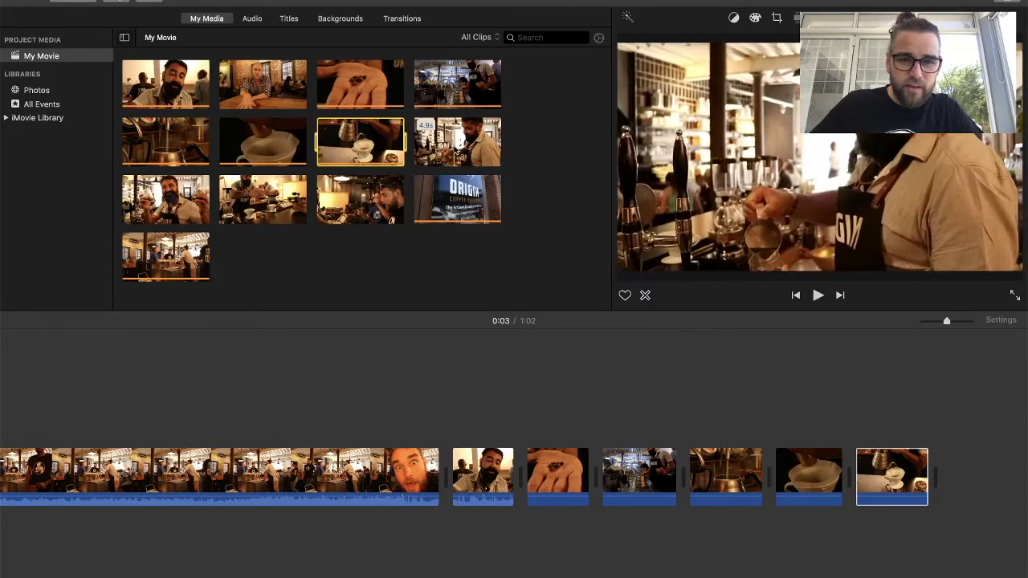
{"action": "left_click_drag", "start_coordinate": [455, 148], "coordinate": [988, 474]}
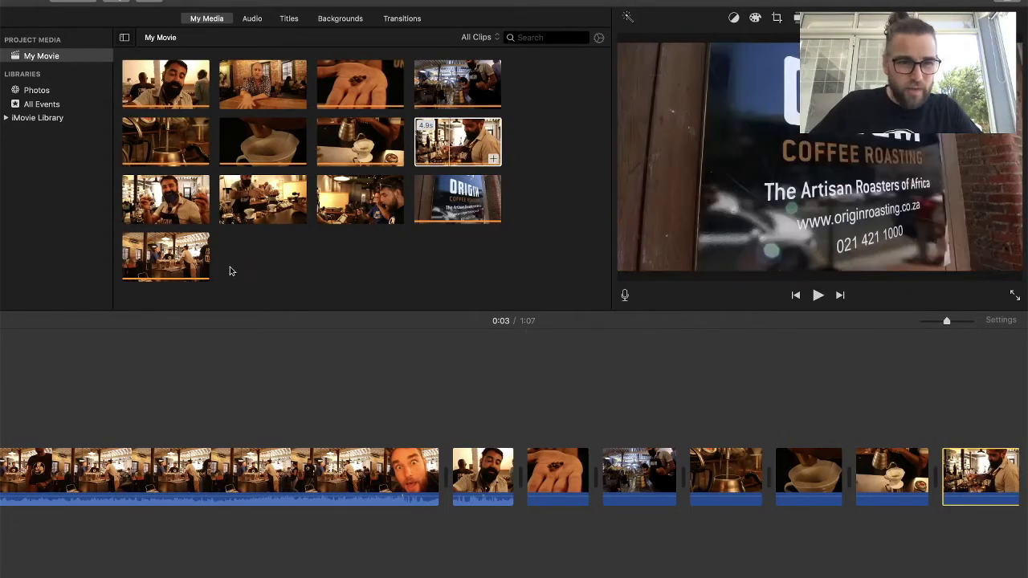
- Append the glass-holding, next café, tasting and seated man clips, ending with the ORIGIN sign
{"action": "left_click", "coordinate": [170, 203]}
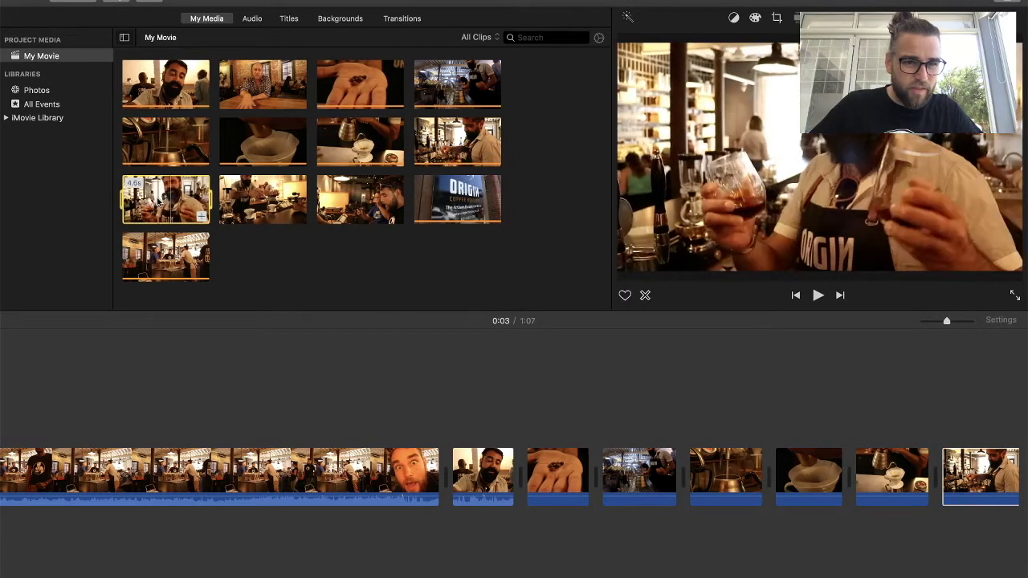
{"action": "left_click_drag", "start_coordinate": [169, 201], "coordinate": [1017, 482]}
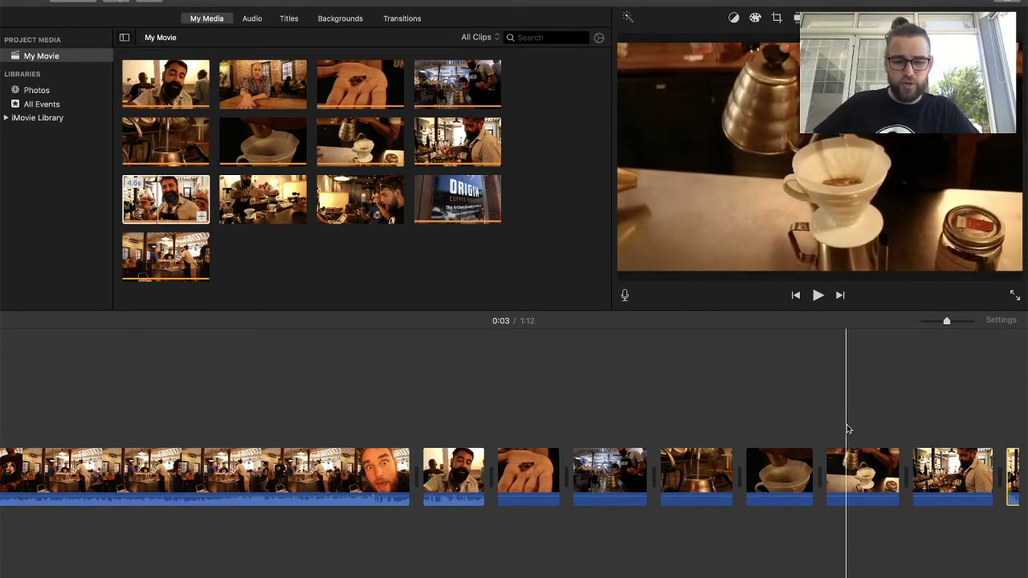
{"action": "key", "text": "super+minus"}
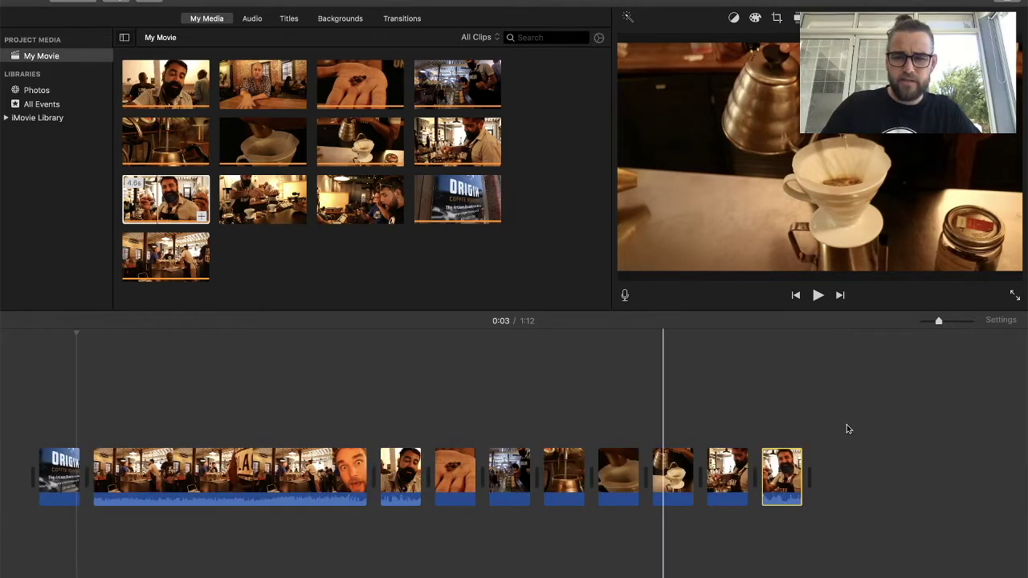
{"action": "key", "text": "super+minus"}
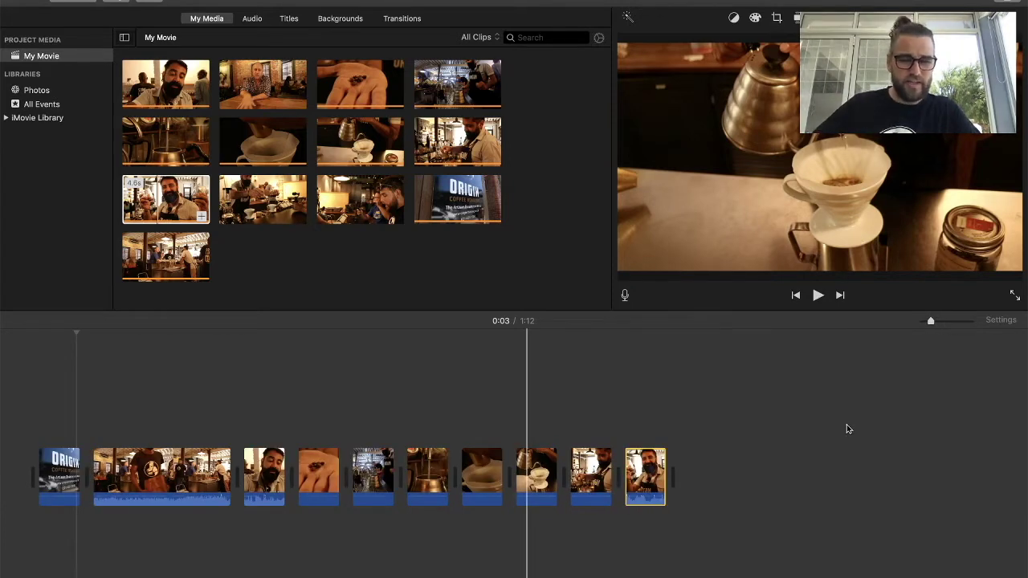
{"action": "left_click_drag", "start_coordinate": [265, 201], "coordinate": [725, 474]}
{"action": "left_click", "coordinate": [367, 206]}
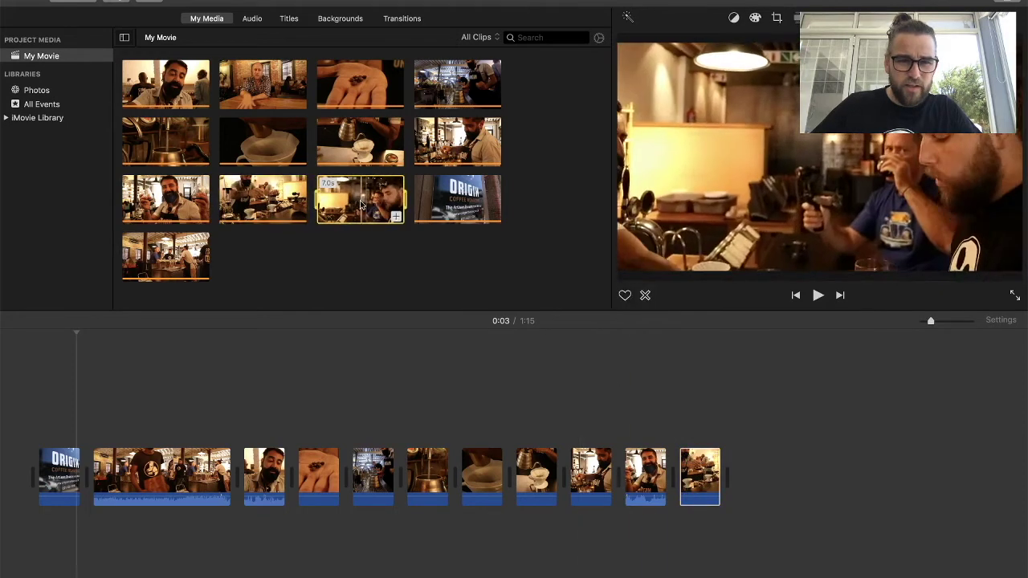
{"action": "left_click_drag", "start_coordinate": [374, 211], "coordinate": [755, 478]}
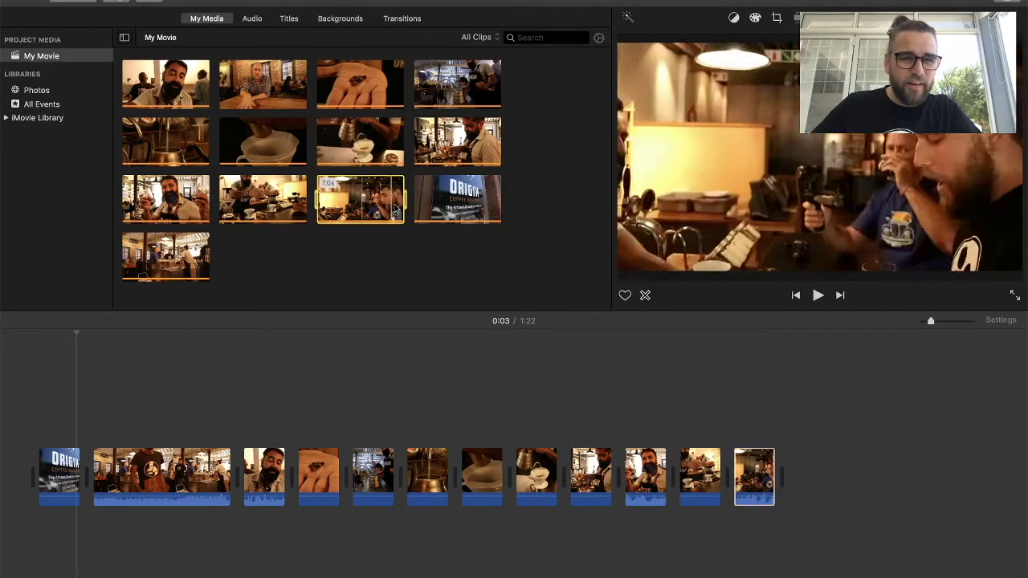
{"action": "left_click", "coordinate": [265, 75]}
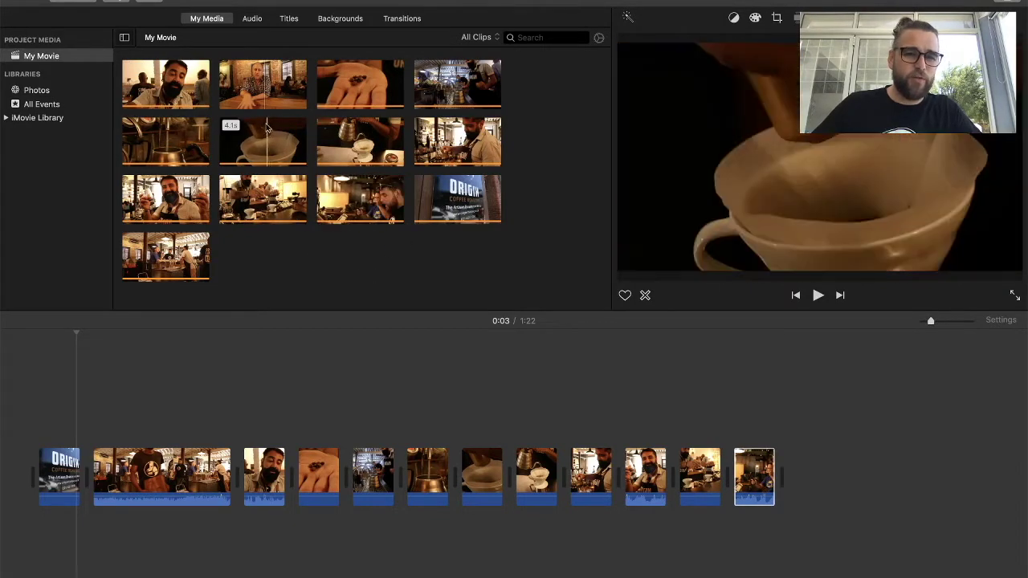
{"action": "left_click", "coordinate": [259, 83]}
{"action": "left_click_drag", "start_coordinate": [259, 83], "coordinate": [817, 477]}
{"action": "left_click_drag", "start_coordinate": [467, 211], "coordinate": [891, 486]}
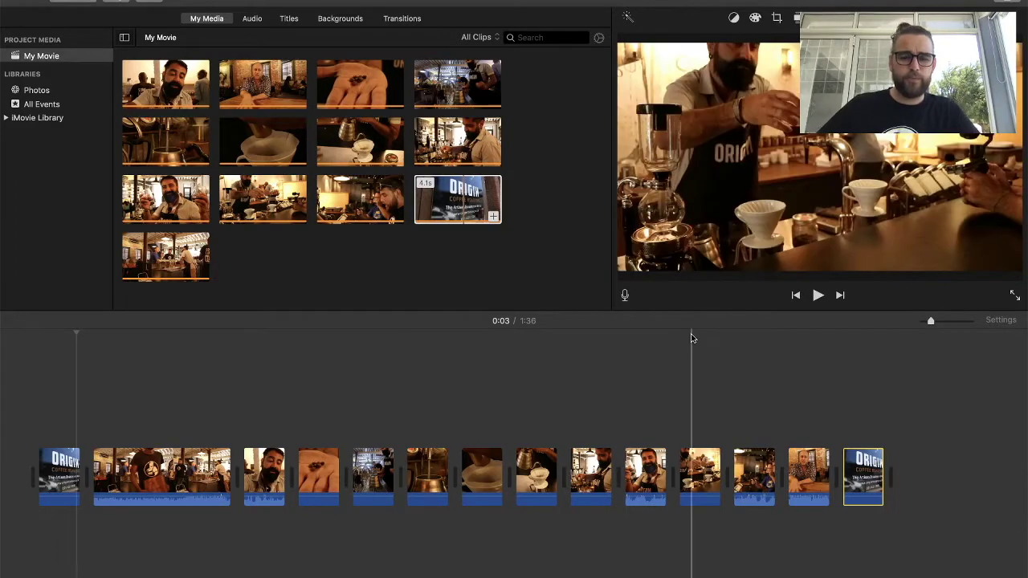
{"action": "left_click", "coordinate": [576, 339]}
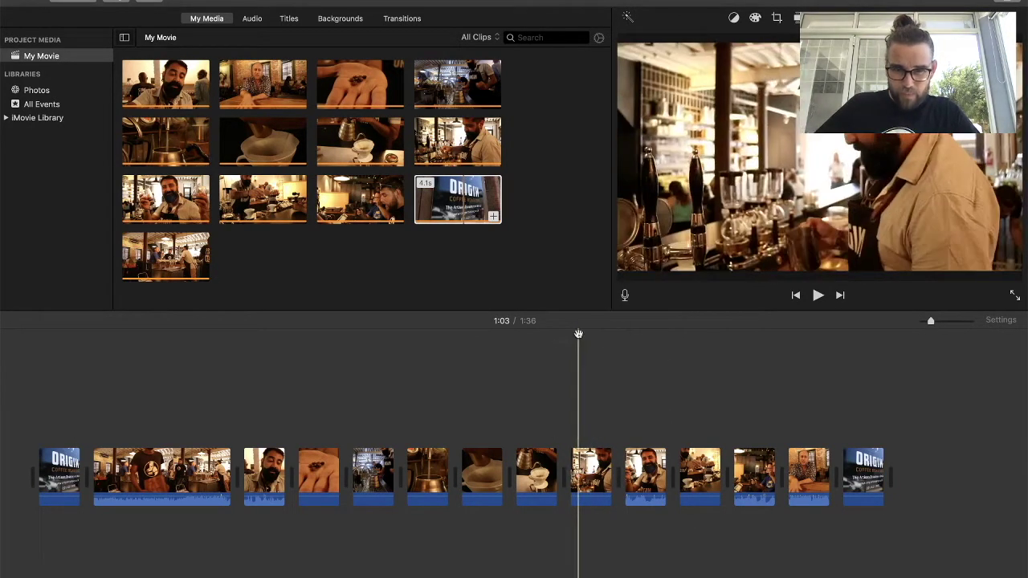
{"action": "left_click_drag", "start_coordinate": [578, 339], "coordinate": [866, 364]}
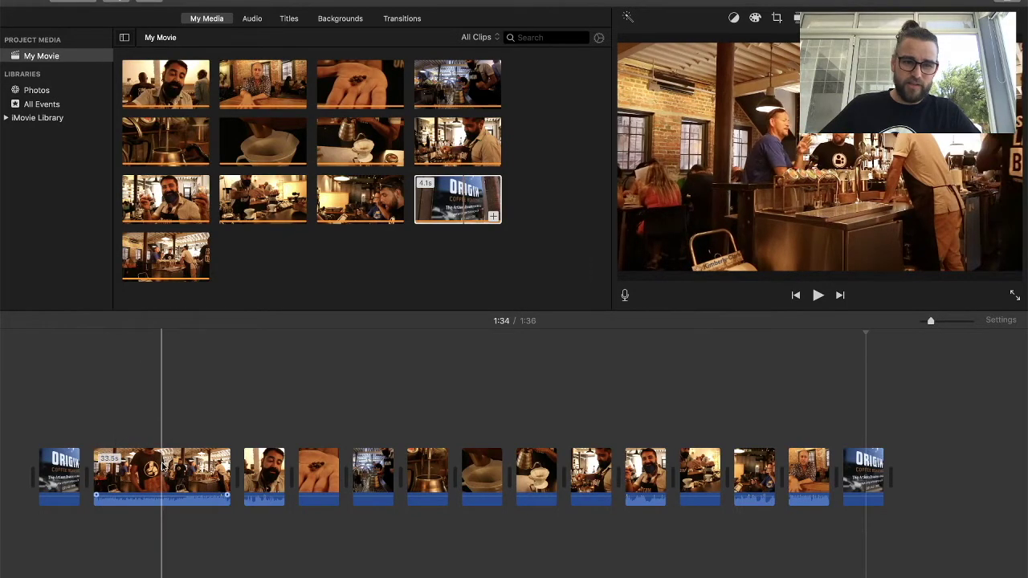
{"action": "left_click", "coordinate": [164, 469]}
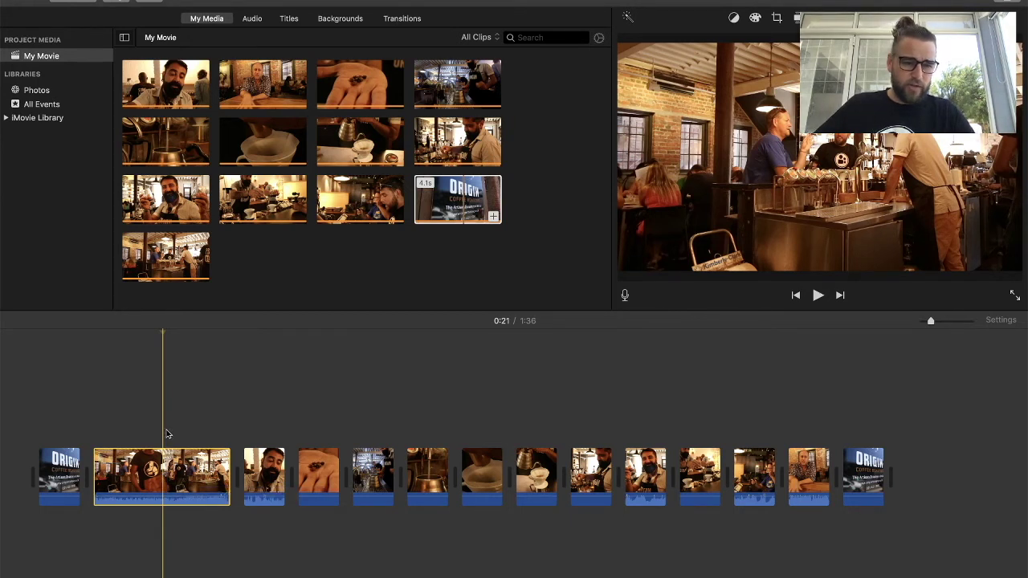
- Split the long café clip and delete its first 17.2-second part
{"action": "right_click", "coordinate": [162, 479]}
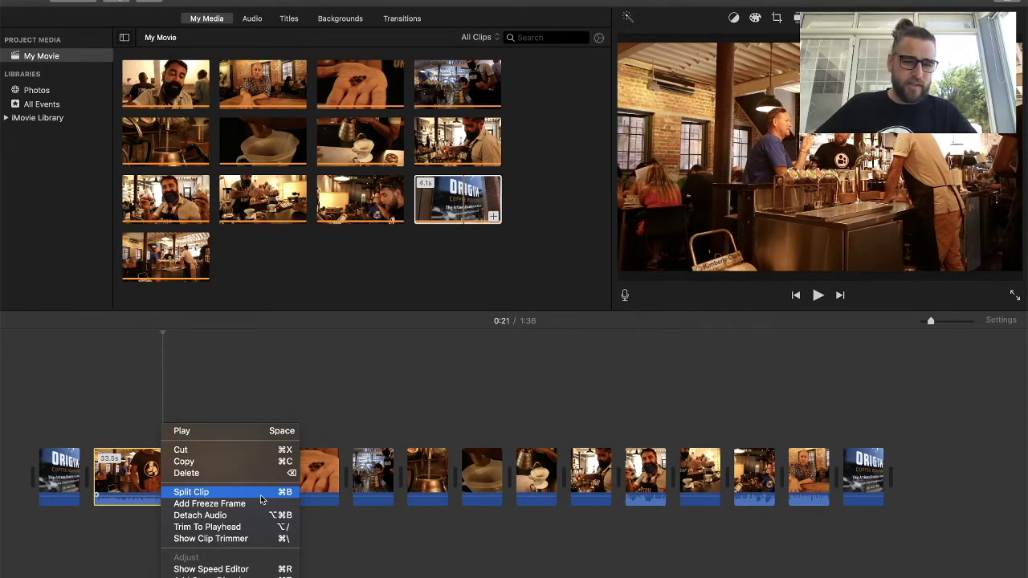
{"action": "left_click", "coordinate": [192, 492]}
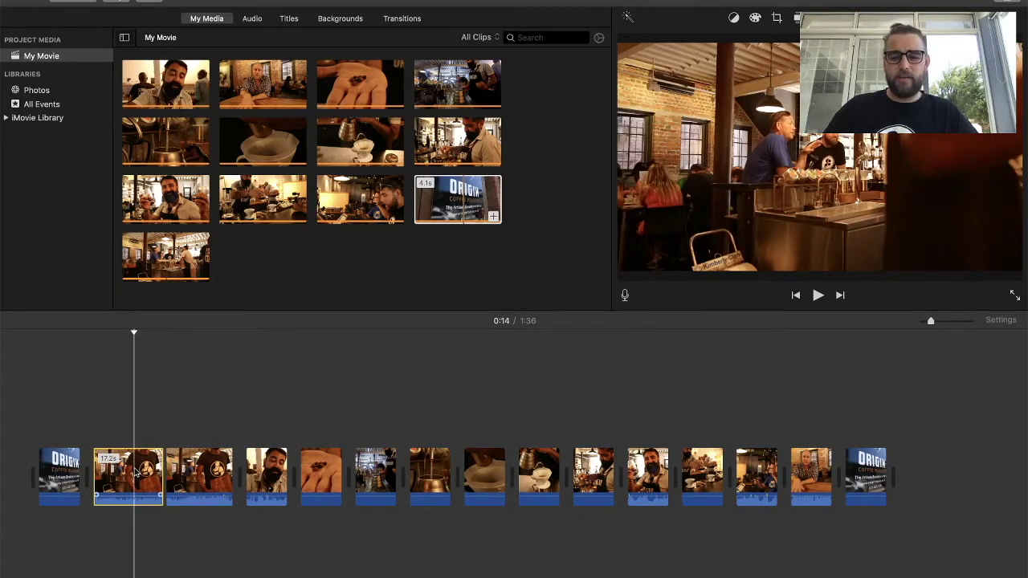
{"action": "key", "text": "Delete"}
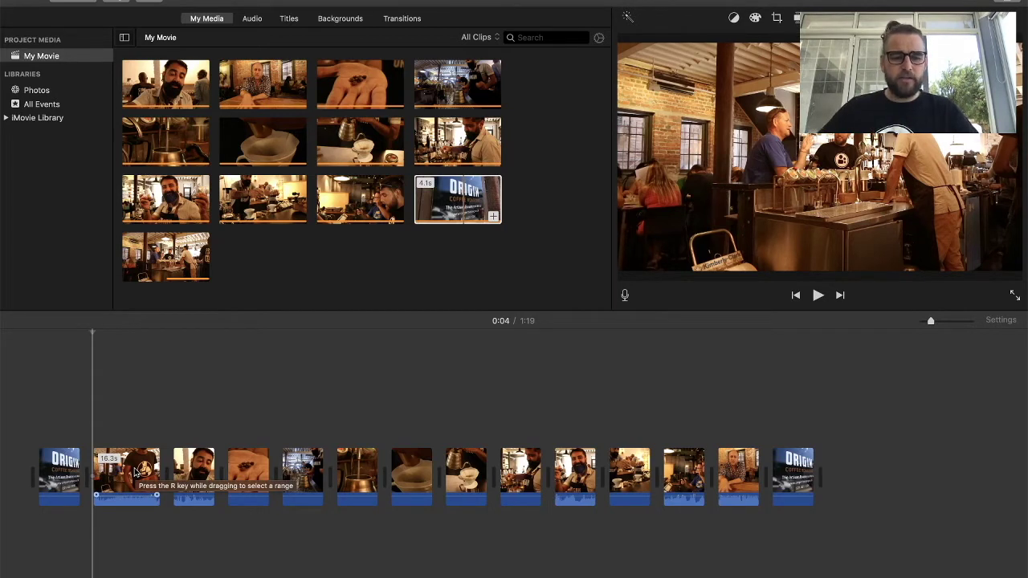
- Split the café clip again and delete the 13.3-second remainder, leaving 3.0 seconds
{"action": "key", "text": "space"}
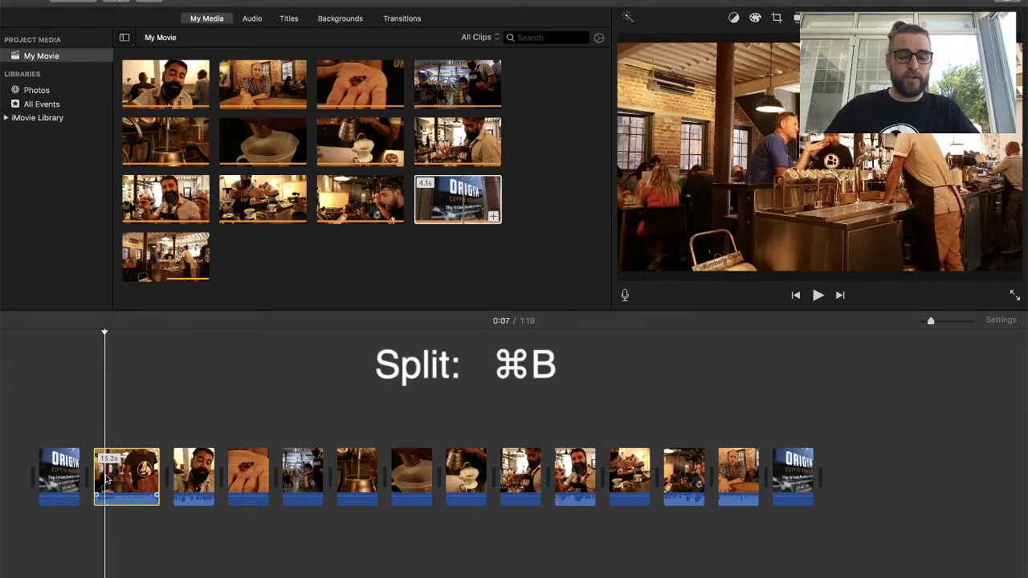
{"action": "key", "text": "super+b"}
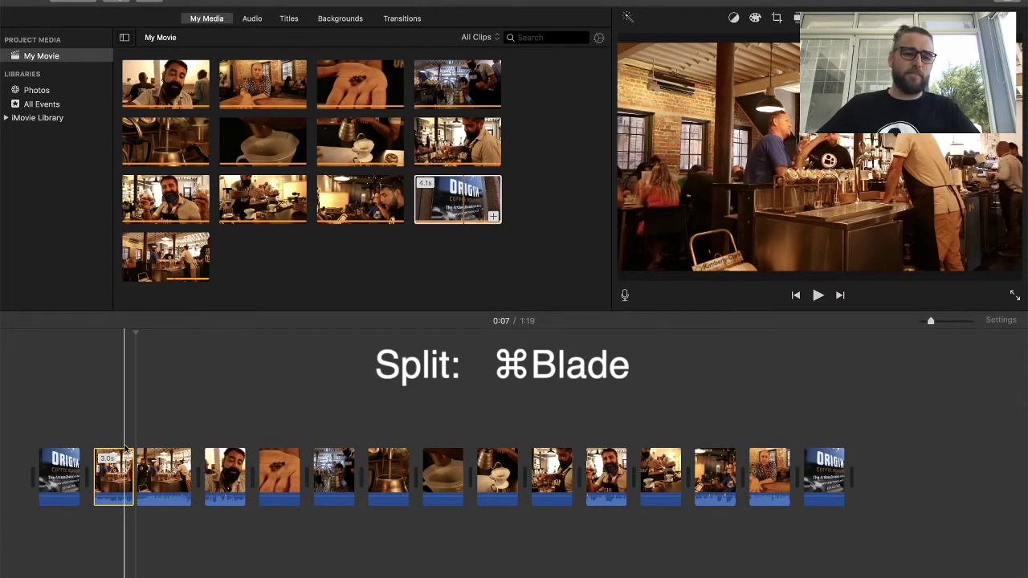
{"action": "left_click", "coordinate": [159, 477]}
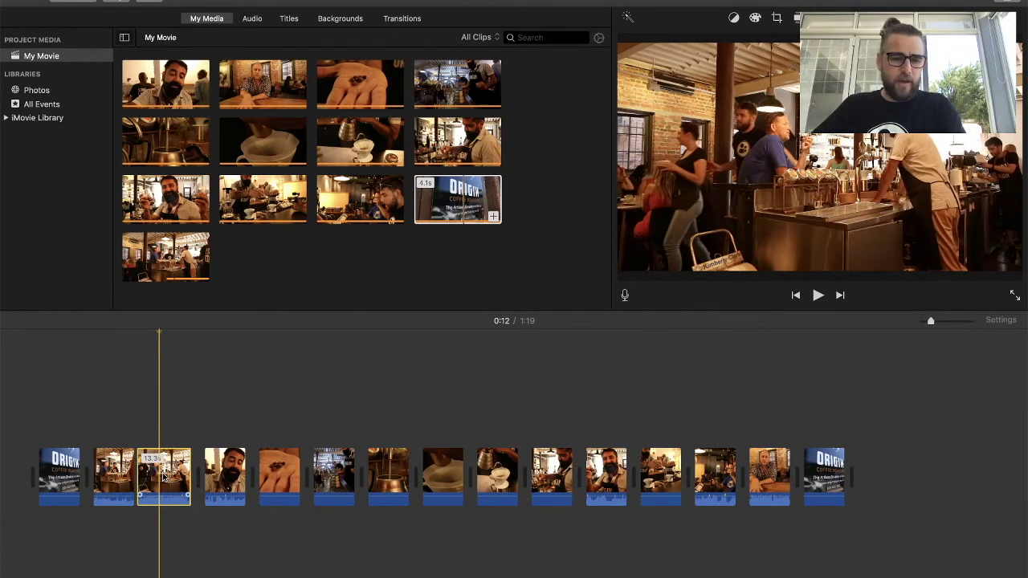
{"action": "key", "text": "Delete"}
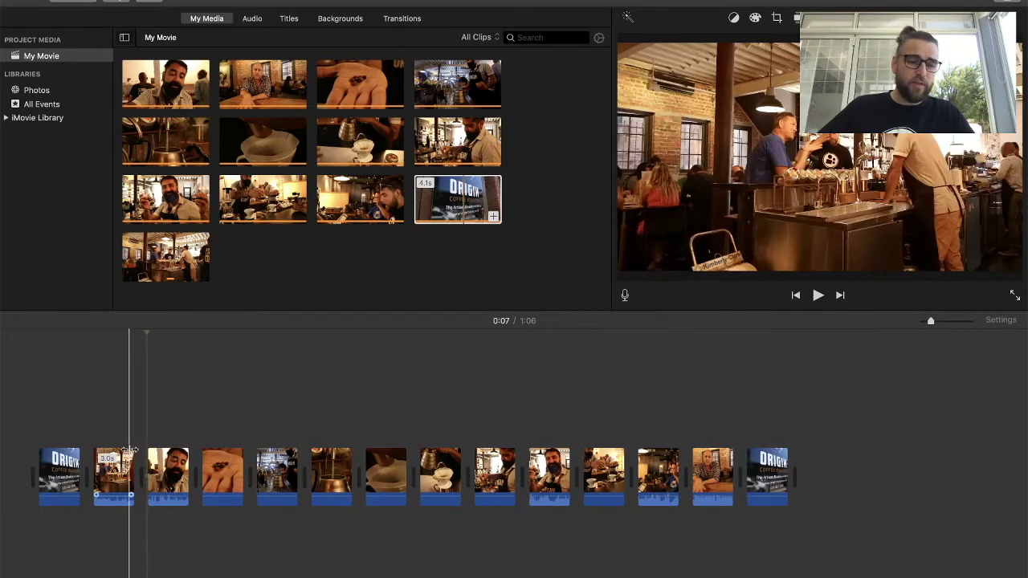
{"action": "left_click", "coordinate": [119, 455]}
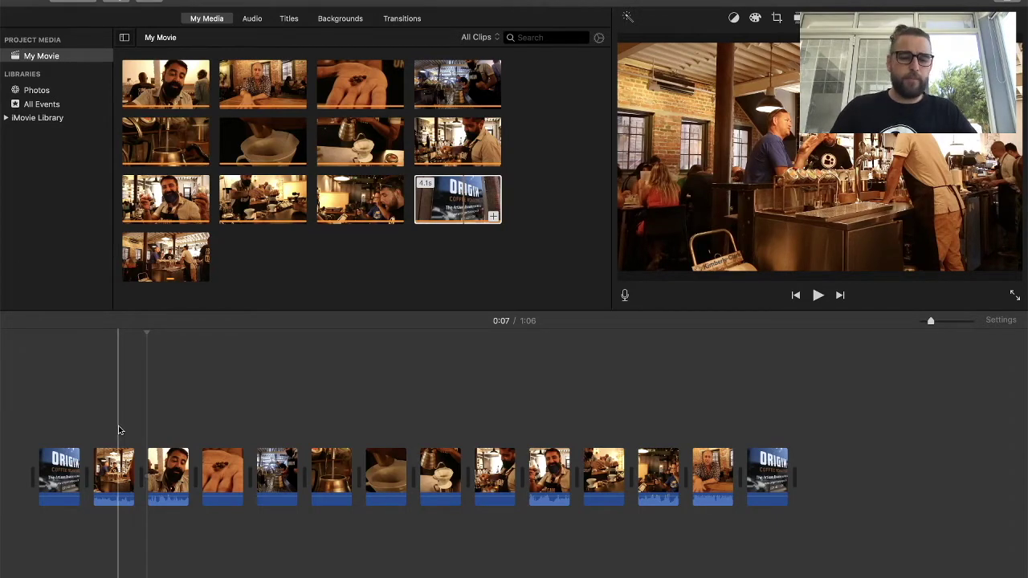
- Trim the opening Origin sign clip to about 2 seconds
{"action": "key", "text": "super+equal"}
{"action": "key", "text": "super+equal"}
{"action": "key", "text": "super+equal"}
{"action": "key", "text": "super+equal"}
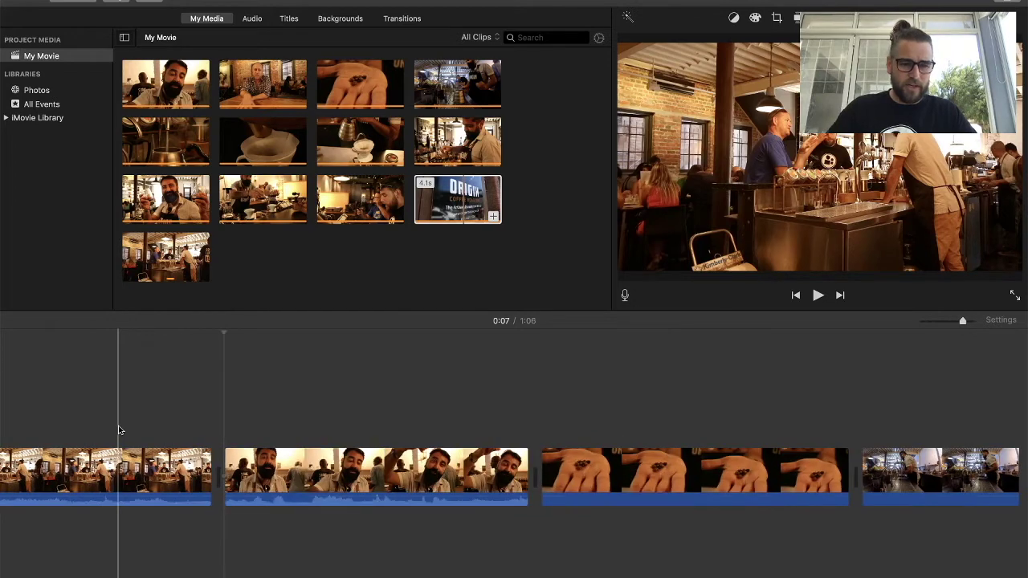
{"action": "scroll", "coordinate": [514, 474], "scroll_direction": "left", "scroll_amount": 5}
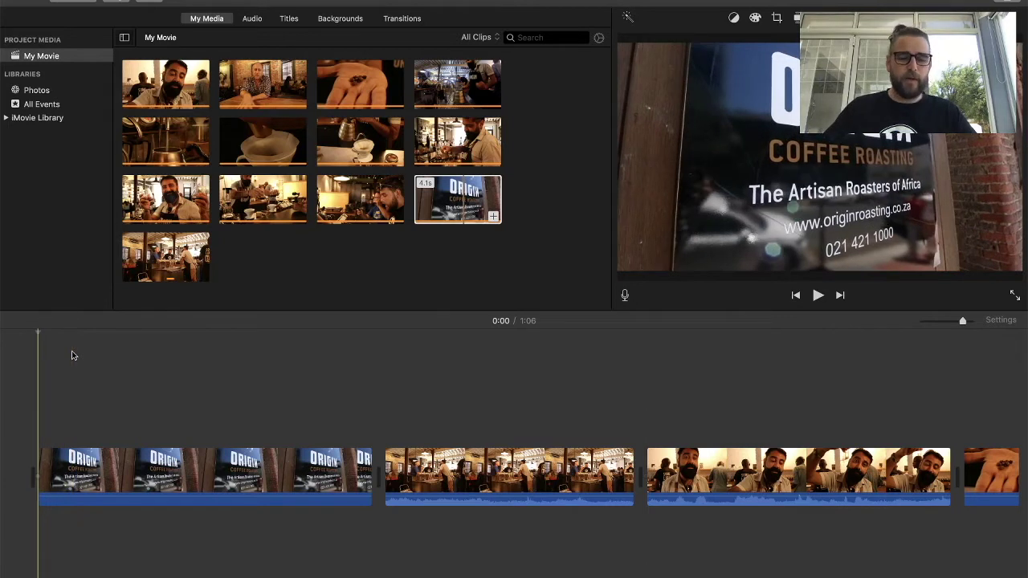
{"action": "key", "text": "space"}
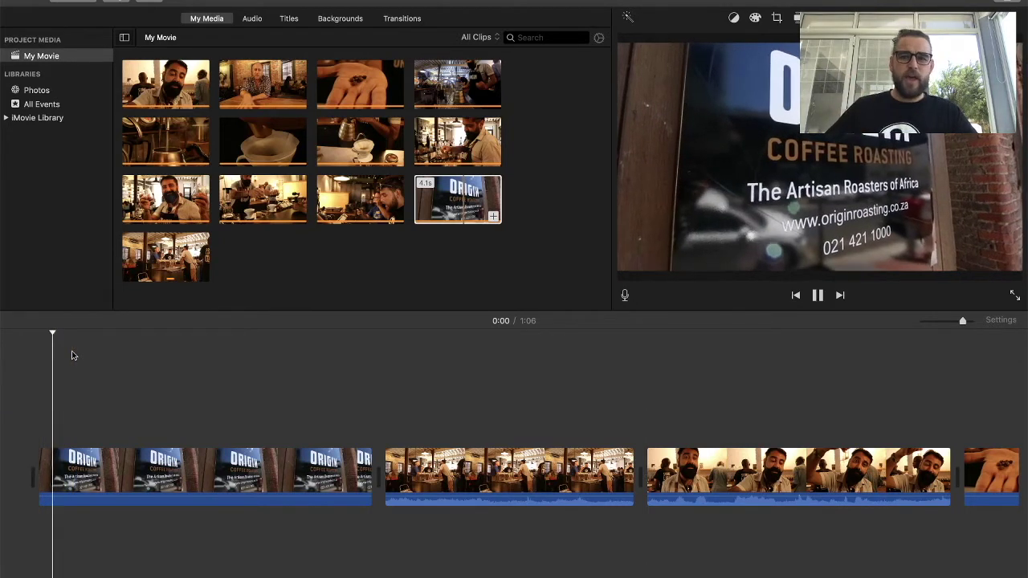
{"action": "key", "text": "space"}
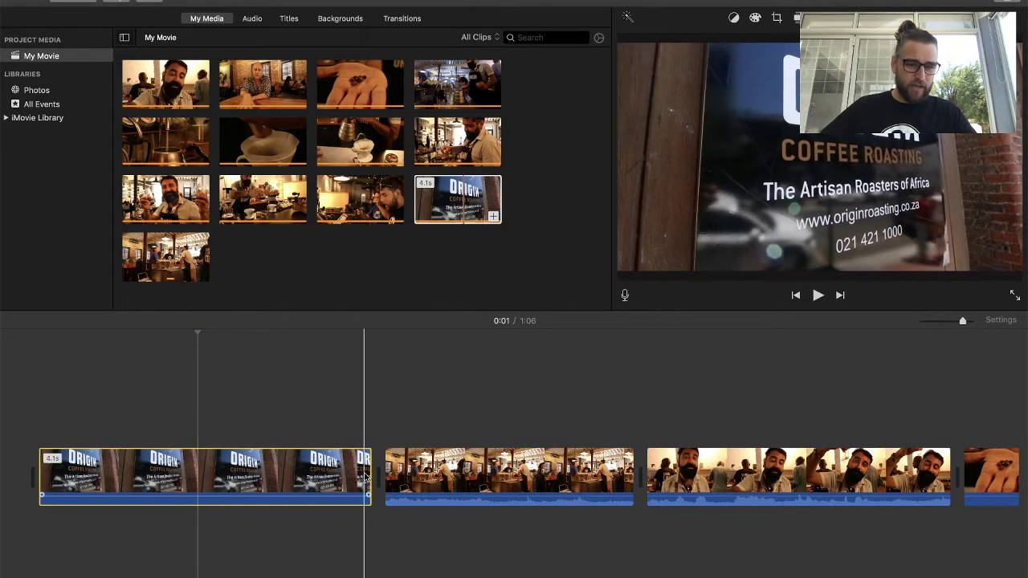
{"action": "left_click_drag", "start_coordinate": [366, 471], "coordinate": [192, 464]}
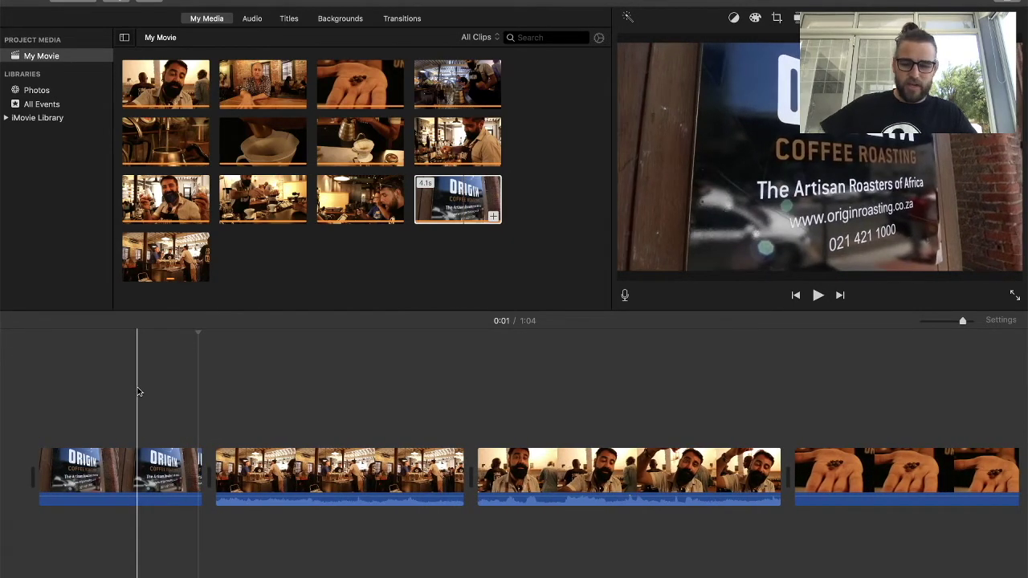
- Trim the end of the second café clip to 1.8 seconds, making the movie 1:02
{"action": "key", "text": "Down"}
{"action": "key", "text": "Up"}
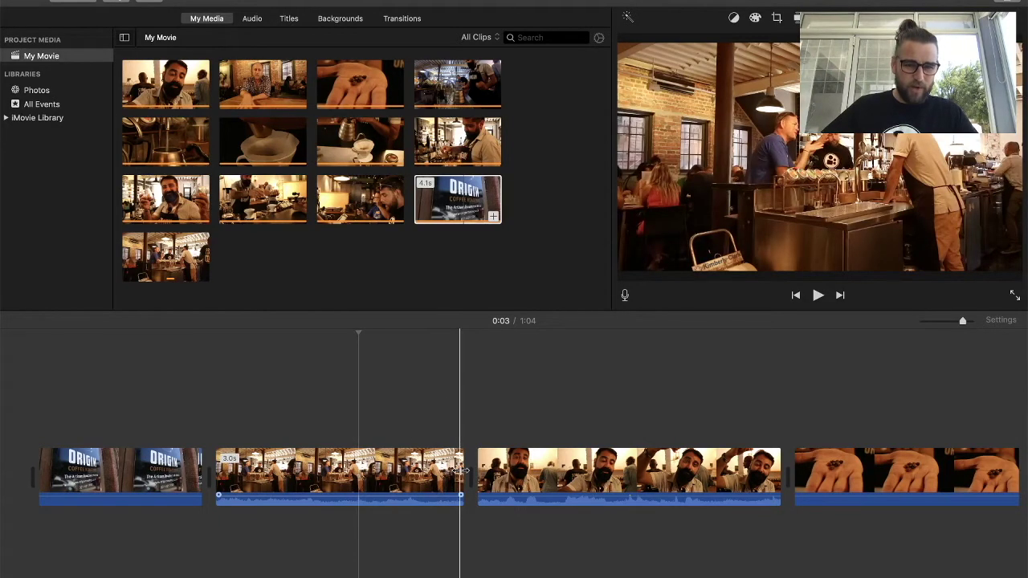
{"action": "left_click_drag", "start_coordinate": [461, 478], "coordinate": [359, 478]}
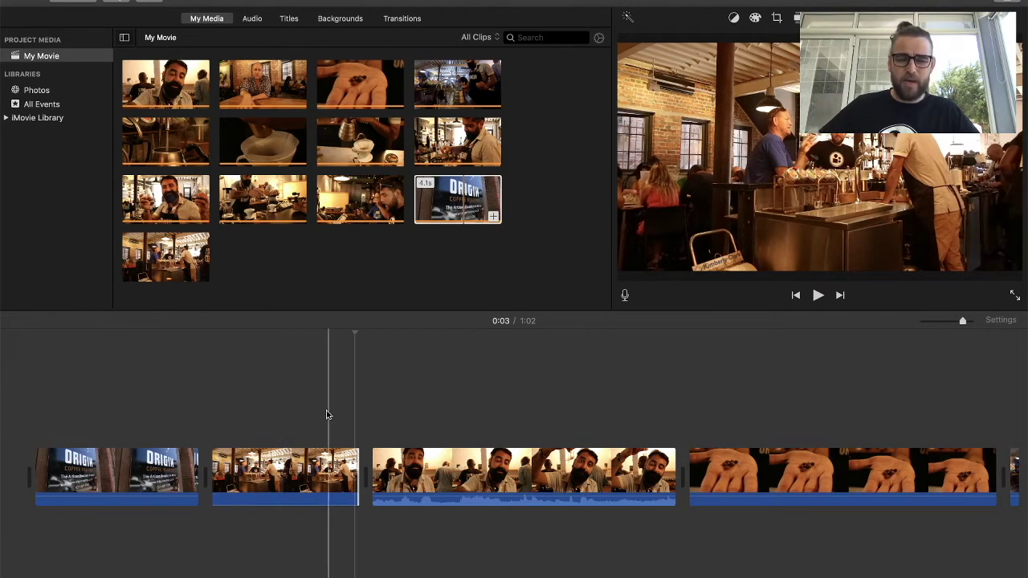
{"action": "key", "text": "space"}
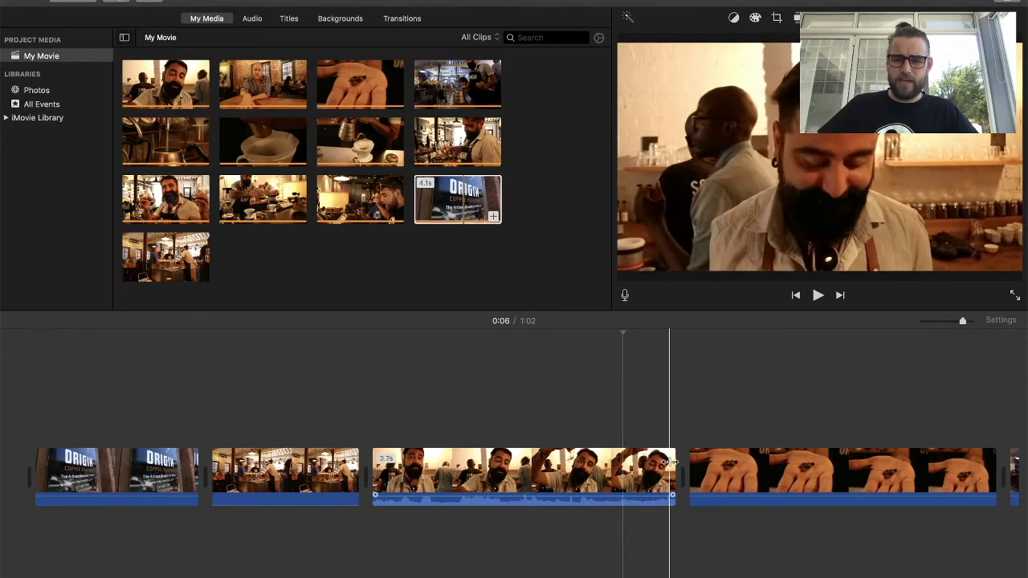
- Shorten the bearded-man clip's end and trim the coffee-bean hand clip to 1.5 seconds
{"action": "left_click_drag", "start_coordinate": [675, 468], "coordinate": [613, 458]}
{"action": "key", "text": "space"}
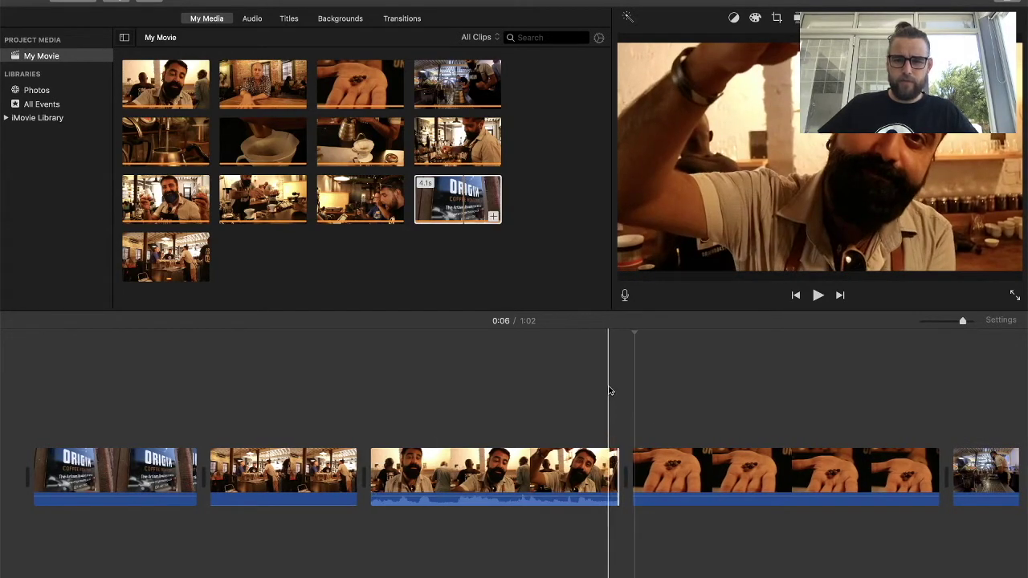
{"action": "key", "text": "space"}
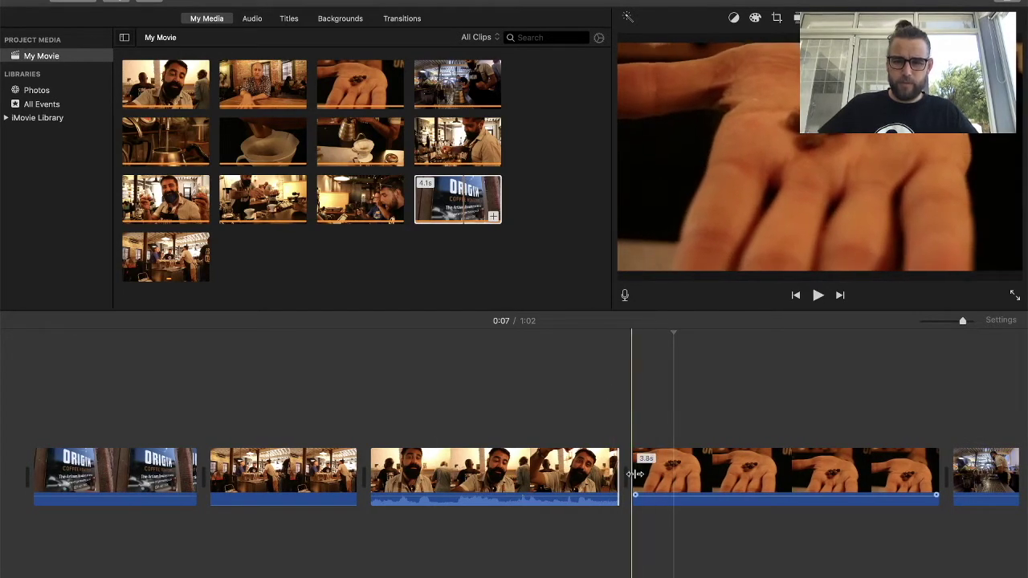
{"action": "left_click_drag", "start_coordinate": [635, 475], "coordinate": [681, 474]}
{"action": "key", "text": "space"}
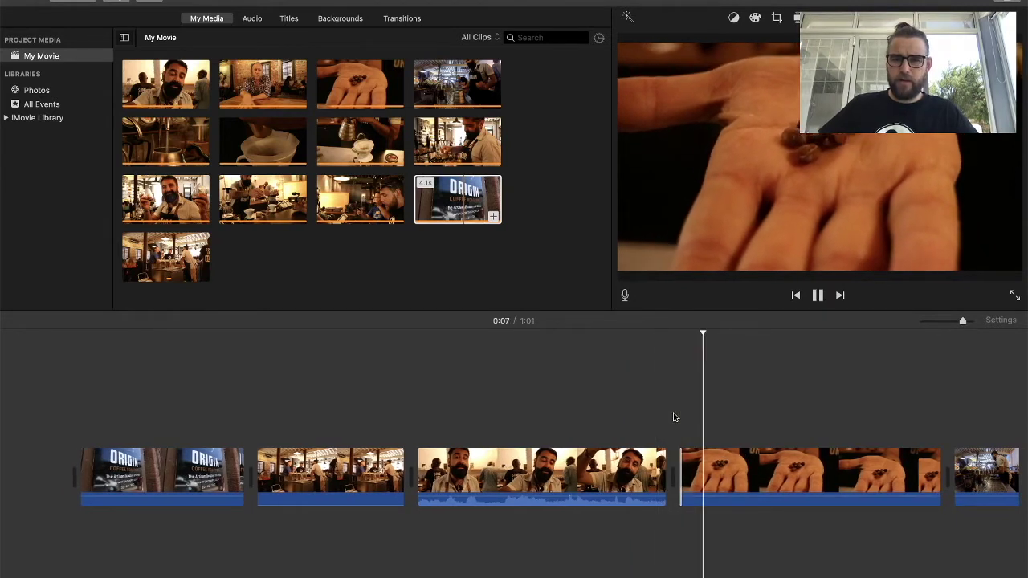
{"action": "key", "text": "space"}
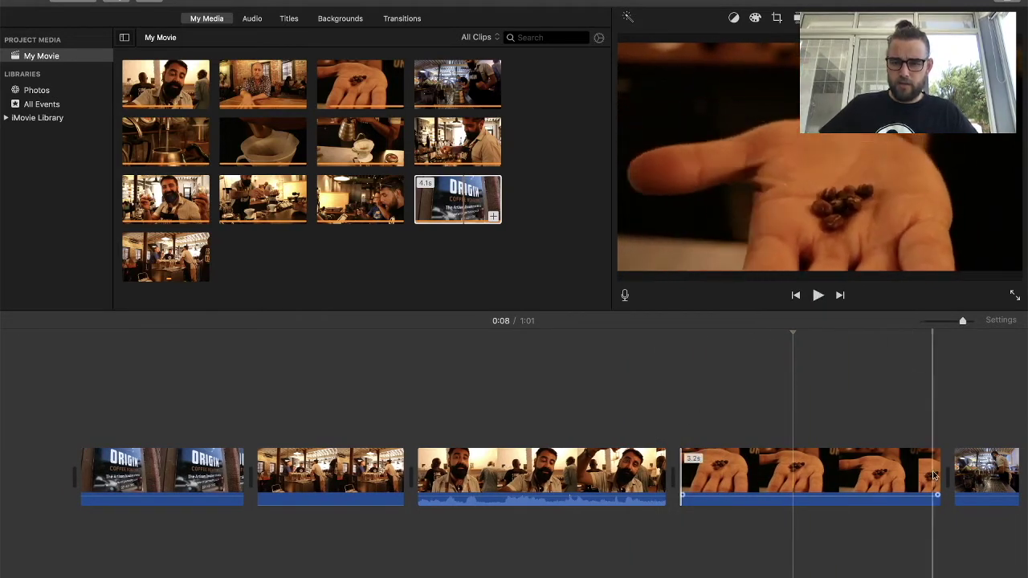
{"action": "left_click_drag", "start_coordinate": [938, 474], "coordinate": [797, 456]}
{"action": "scroll", "coordinate": [371, 376], "scroll_direction": "right", "scroll_amount": 10}
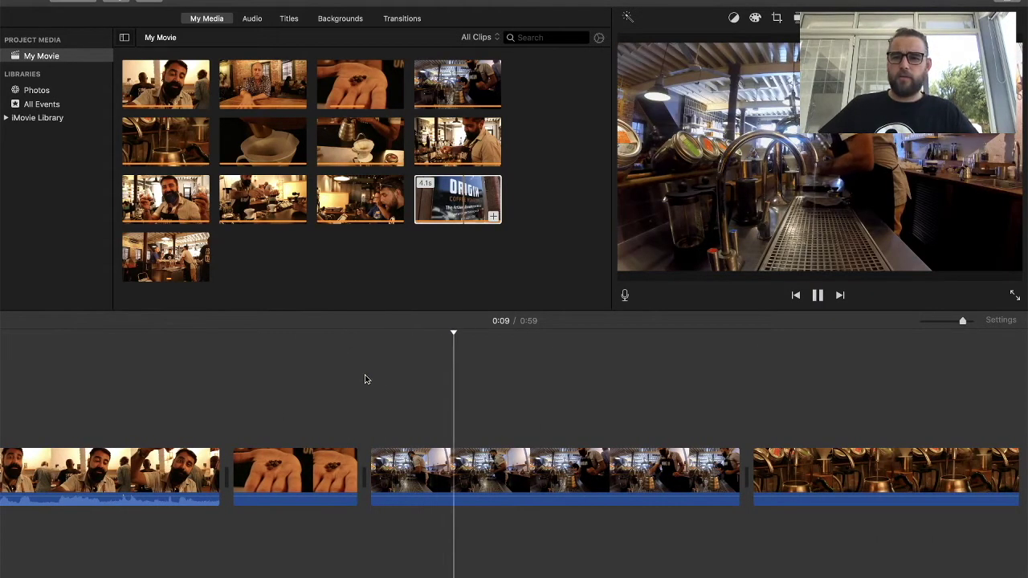
{"action": "key", "text": "space"}
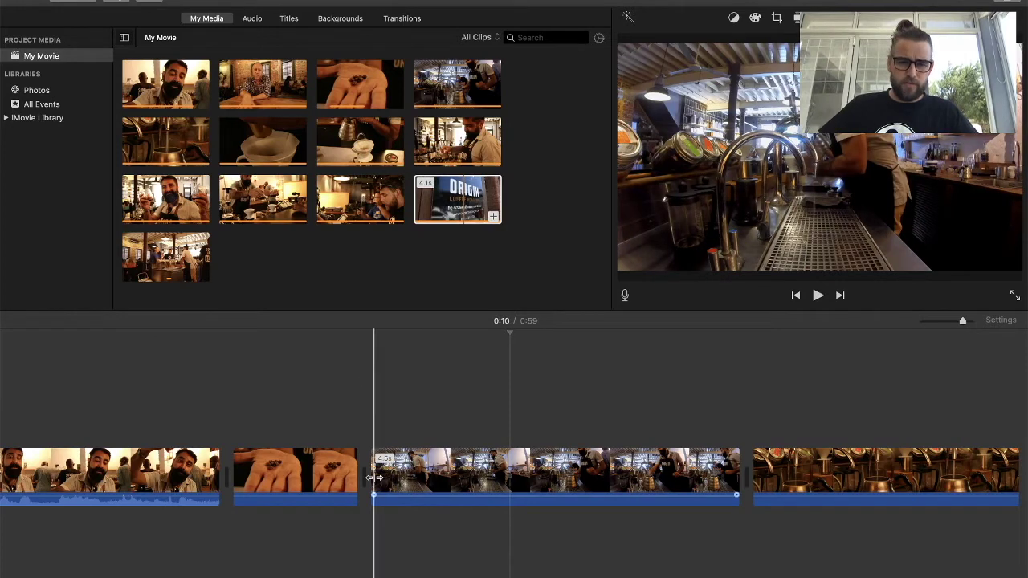
- Trim both ends of the coffee-bar clip and the start of the kettle clip to 1.5 seconds
{"action": "left_click_drag", "start_coordinate": [371, 478], "coordinate": [506, 477]}
{"action": "key", "text": "space"}
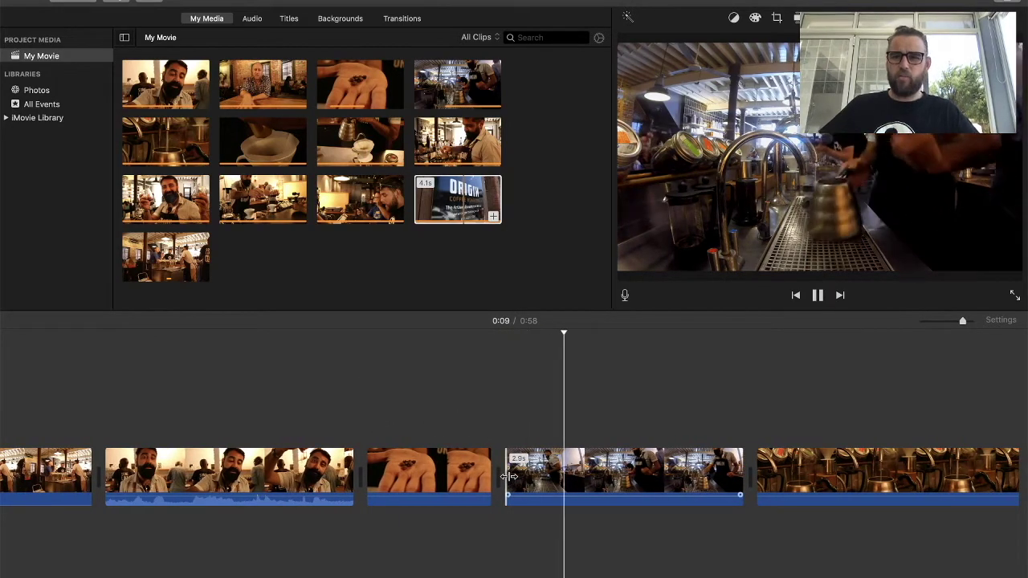
{"action": "key", "text": "space"}
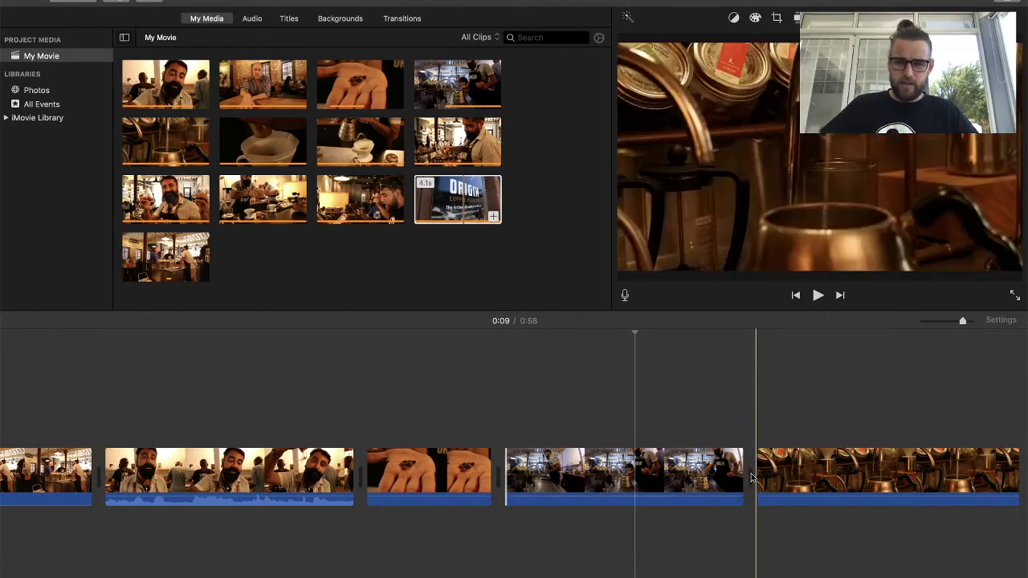
{"action": "left_click_drag", "start_coordinate": [741, 478], "coordinate": [627, 466]}
{"action": "key", "text": "space"}
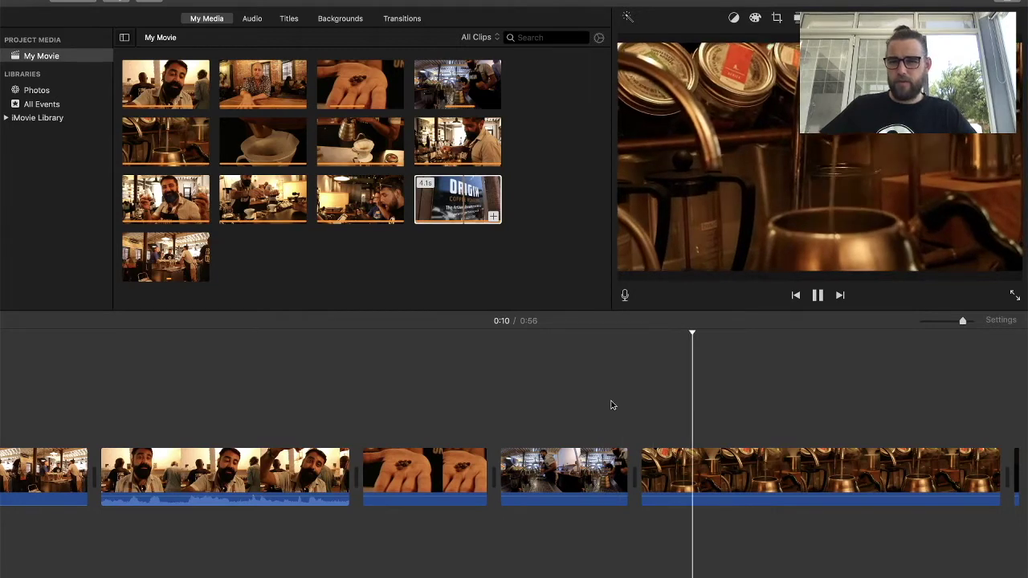
{"action": "key", "text": "space"}
{"action": "left_click_drag", "start_coordinate": [641, 474], "coordinate": [776, 466]}
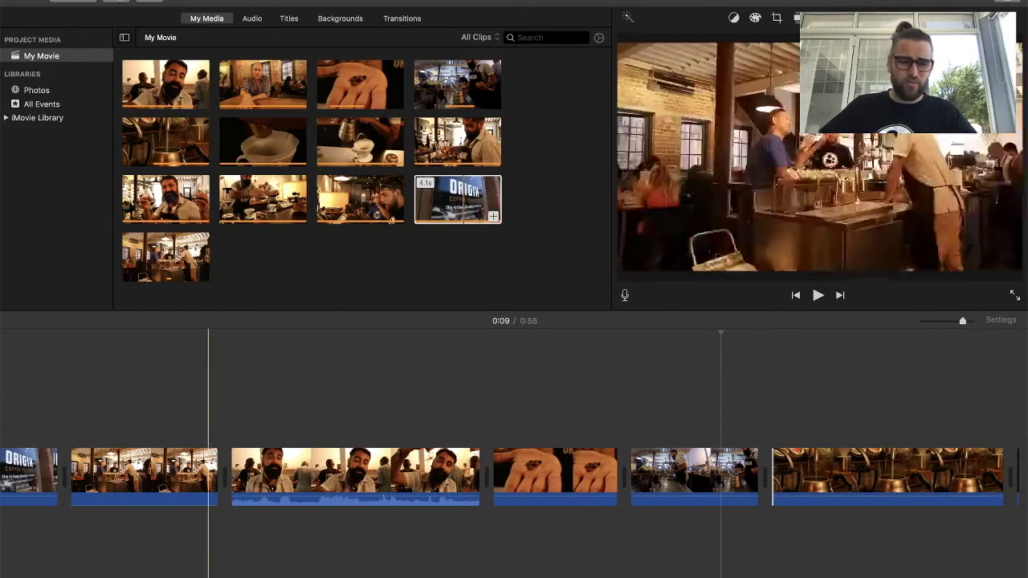
{"action": "scroll", "coordinate": [510, 474], "scroll_direction": "right", "scroll_amount": 5}
{"action": "scroll", "coordinate": [398, 408], "scroll_direction": "right", "scroll_amount": 4}
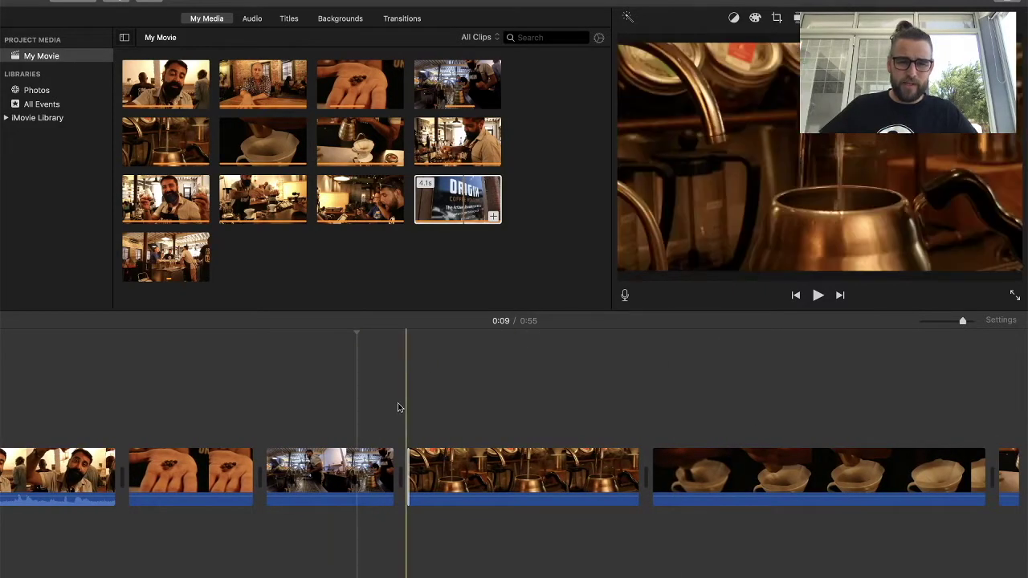
{"action": "key", "text": "space"}
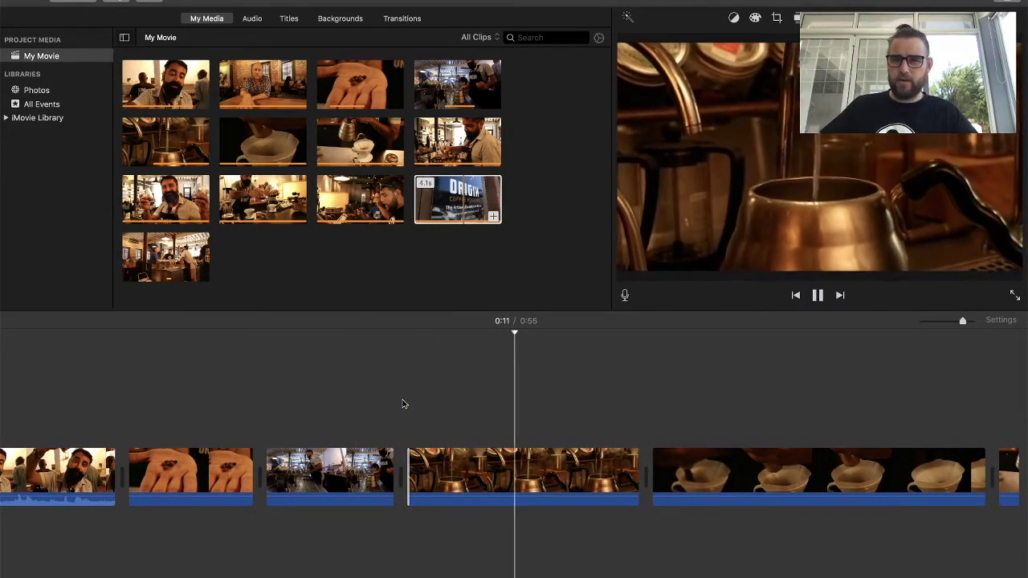
{"action": "key", "text": "space"}
{"action": "key", "text": "space"}
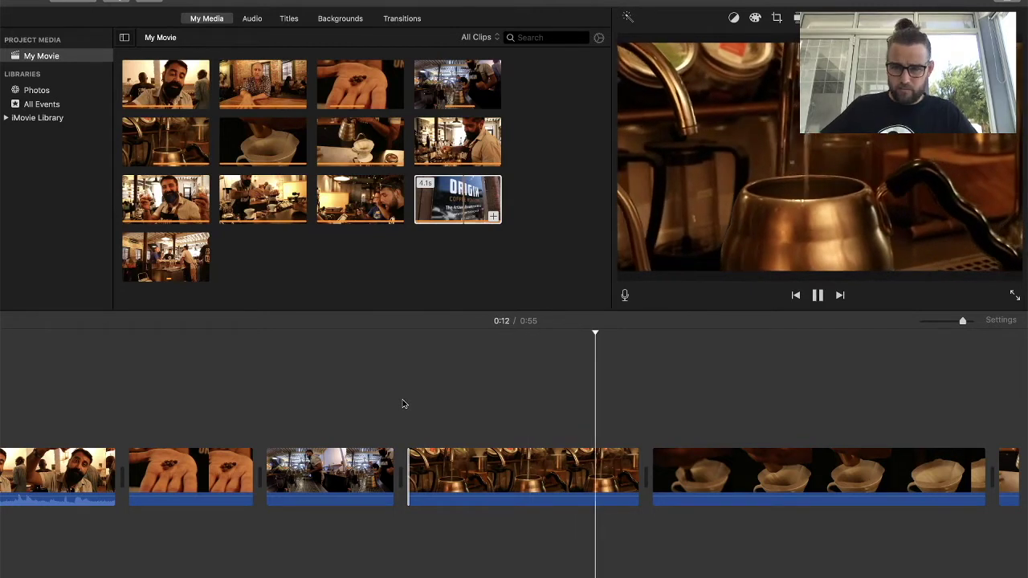
{"action": "key", "text": "space"}
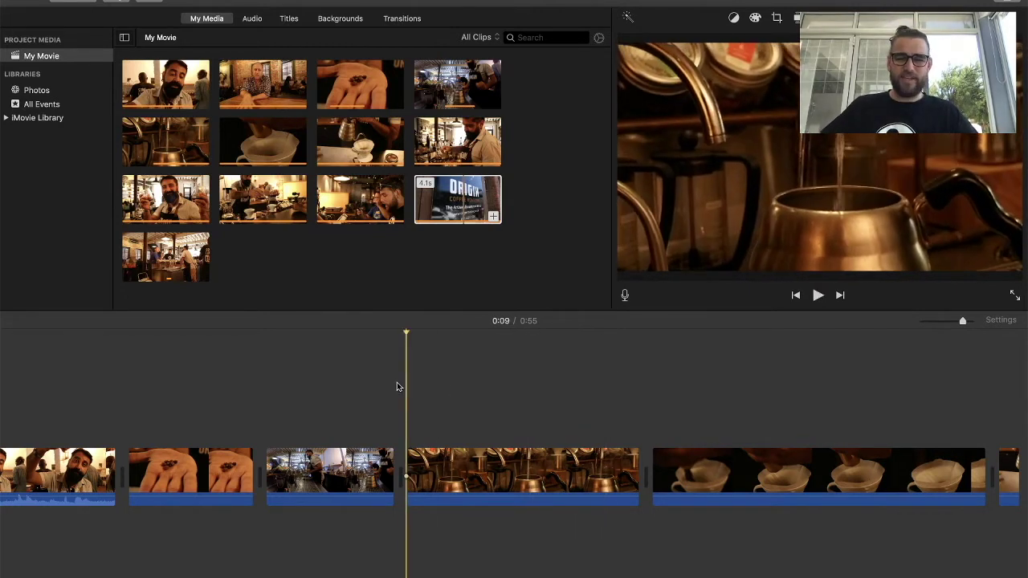
{"action": "key", "text": "space"}
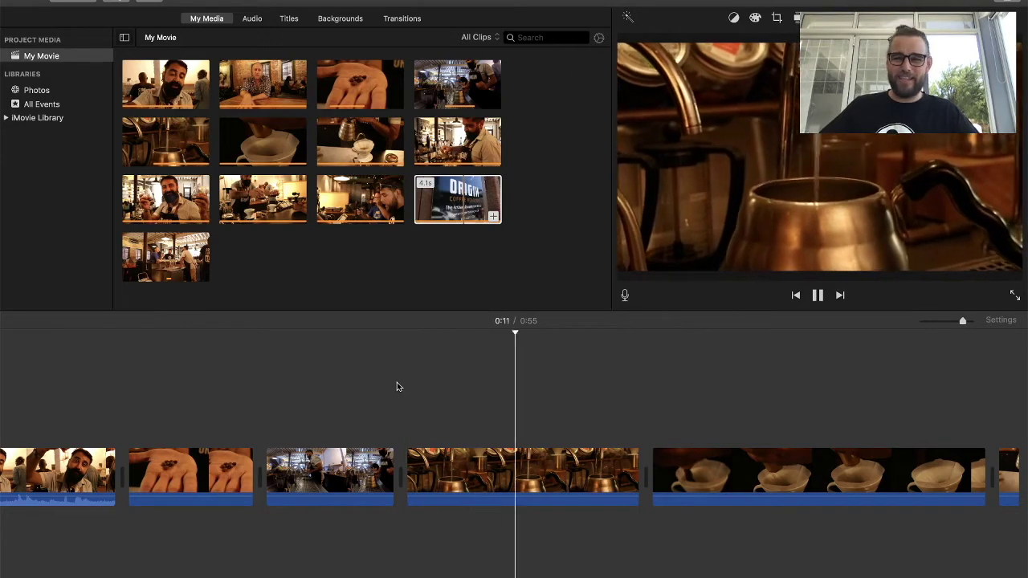
{"action": "key", "text": "space"}
- Shorten the kettle clip's end and cut a 1.5-second piece off the pour-over cup clip
{"action": "left_click_drag", "start_coordinate": [639, 474], "coordinate": [517, 462]}
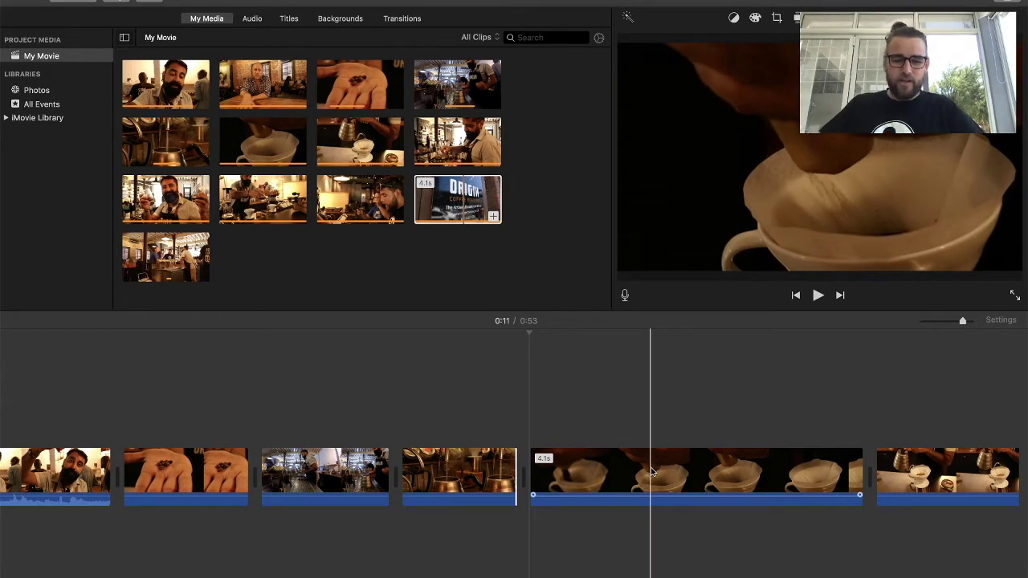
{"action": "key", "text": "super+b"}
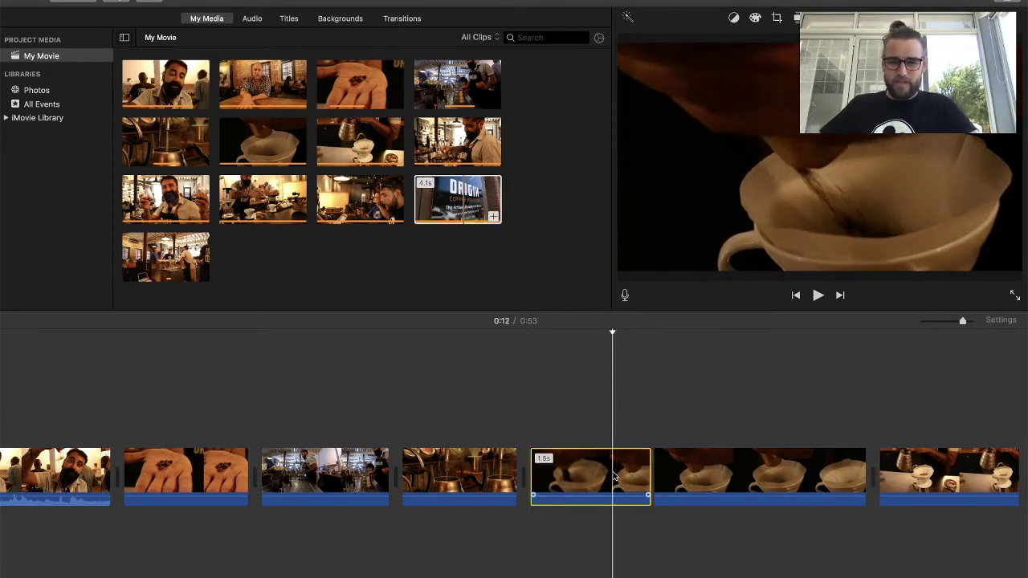
{"action": "key", "text": "Delete"}
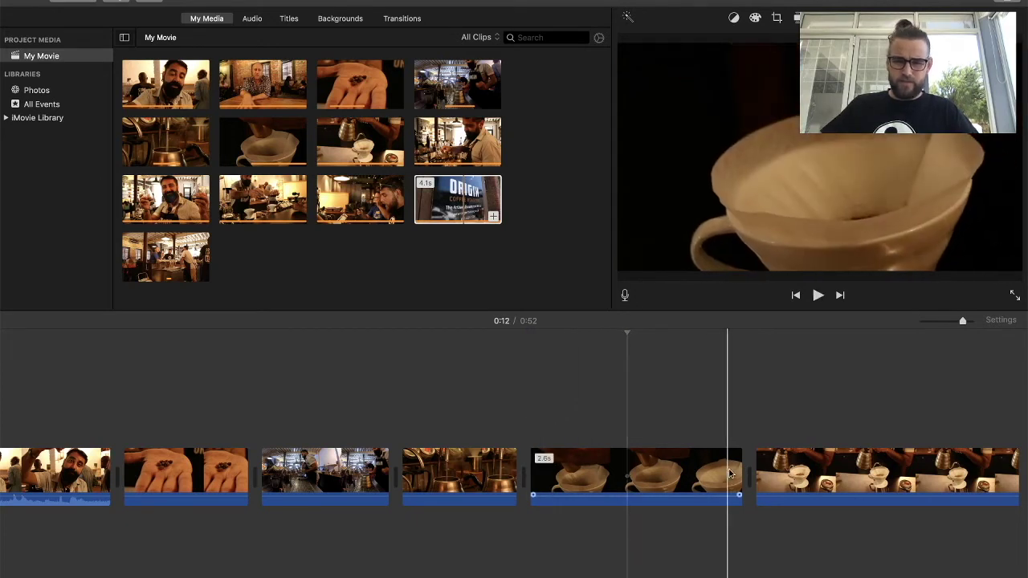
{"action": "left_click_drag", "start_coordinate": [738, 469], "coordinate": [625, 468]}
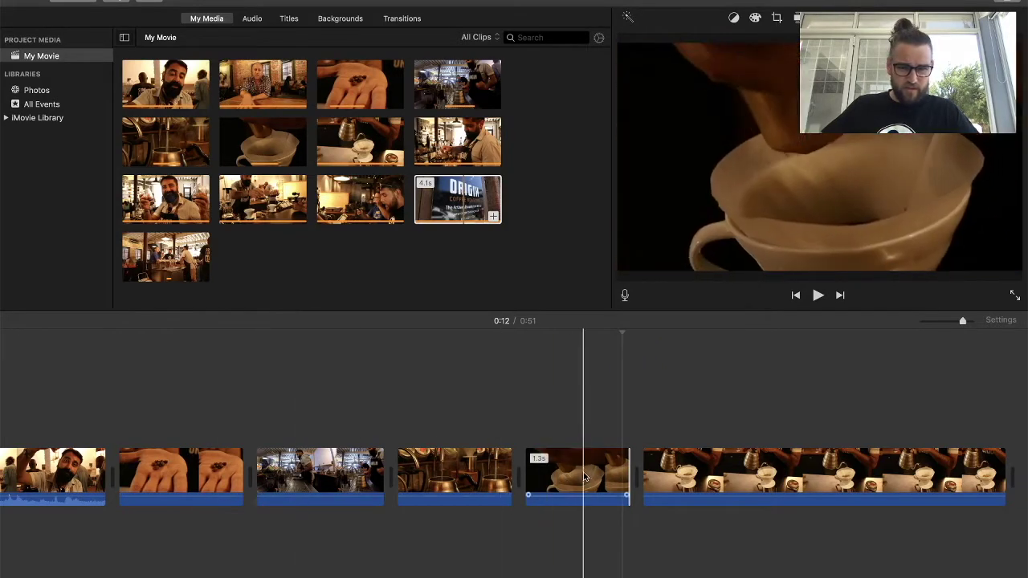
- Move the short cup clip earlier so it follows the hand clip
{"action": "left_click_drag", "start_coordinate": [585, 477], "coordinate": [436, 472]}
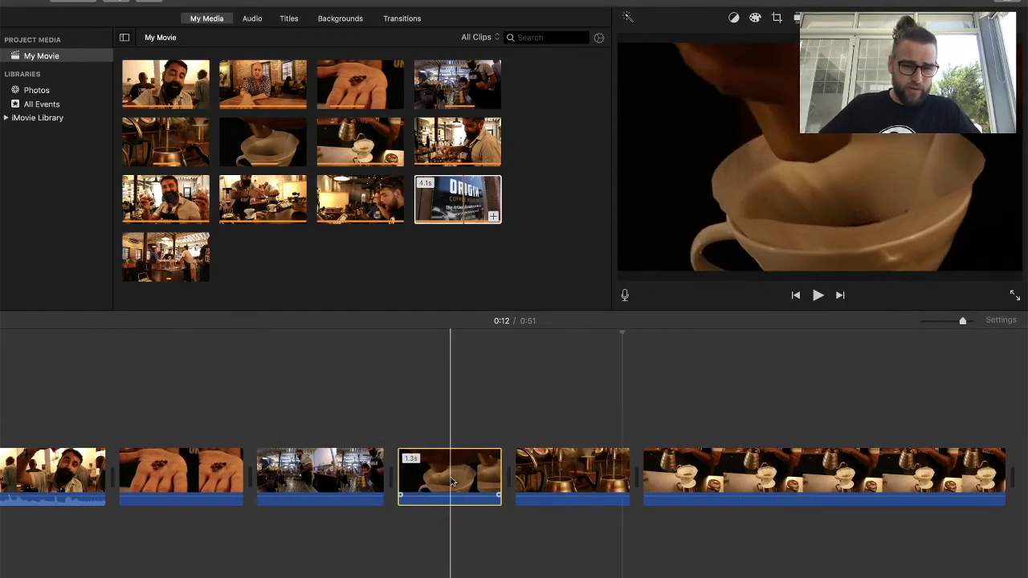
{"action": "left_click", "coordinate": [424, 401]}
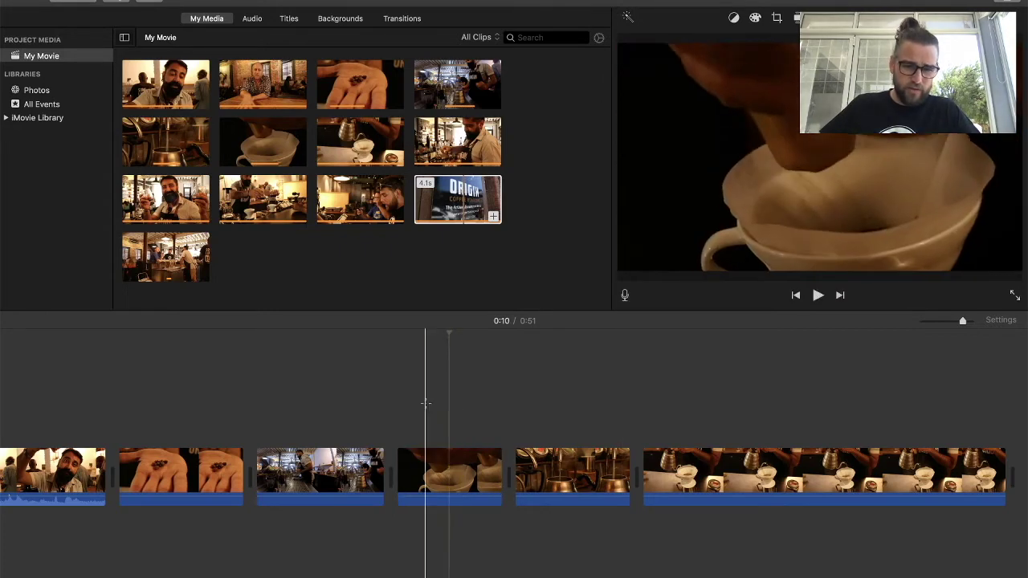
{"action": "left_click_drag", "start_coordinate": [448, 480], "coordinate": [261, 474]}
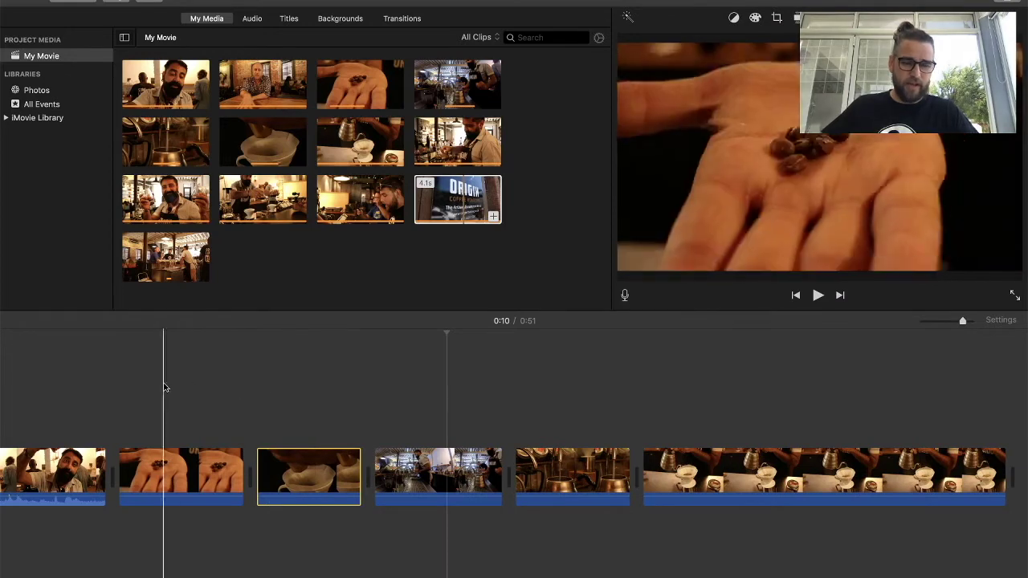
{"action": "key", "text": "space"}
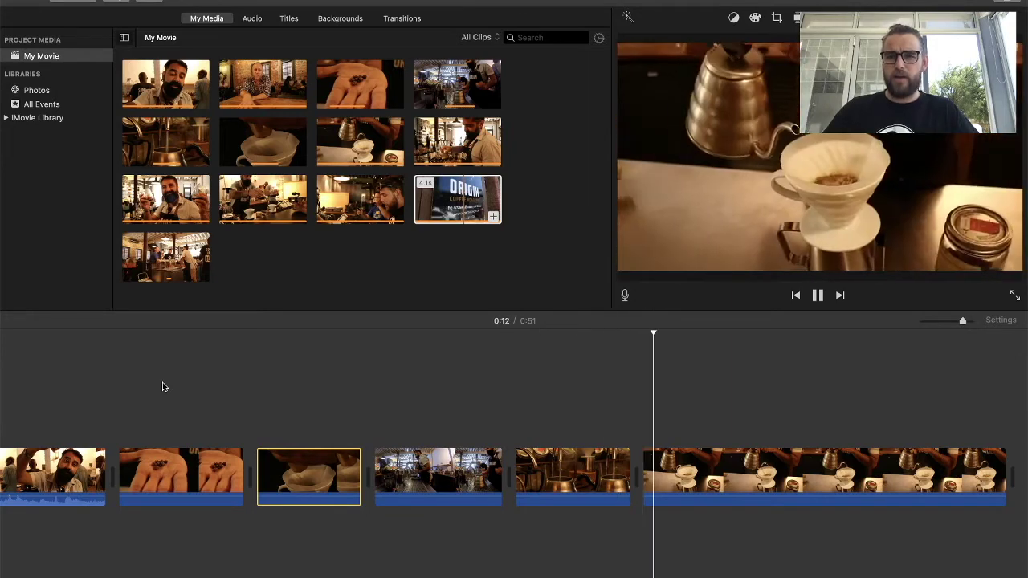
- Trim a second off the coffee-pour clip's start and end, bringing the movie to 0:49
{"action": "key", "text": "space"}
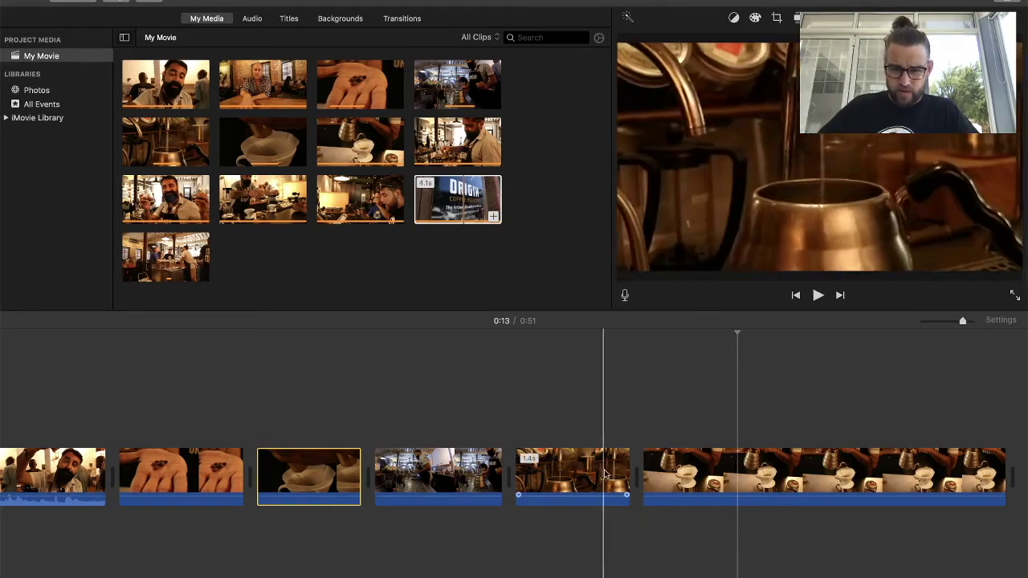
{"action": "left_click_drag", "start_coordinate": [647, 470], "coordinate": [735, 476]}
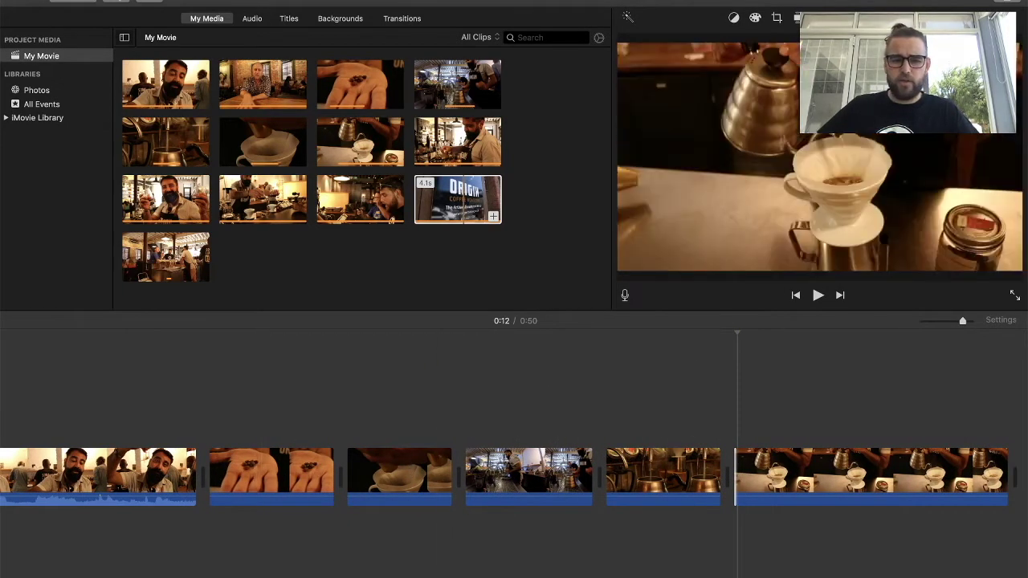
{"action": "scroll", "coordinate": [499, 419], "scroll_direction": "right", "scroll_amount": 5}
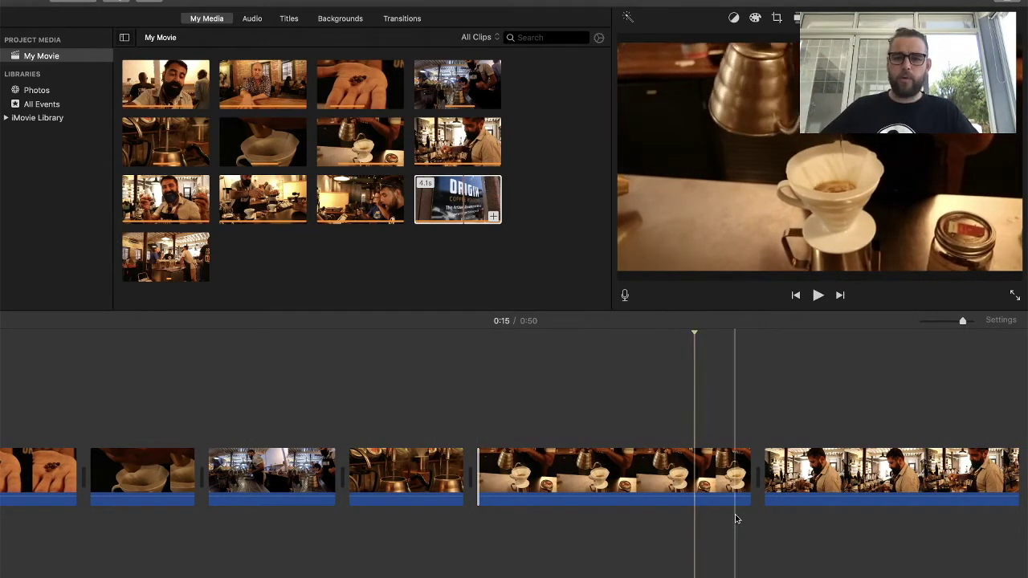
{"action": "left_click_drag", "start_coordinate": [749, 478], "coordinate": [692, 478]}
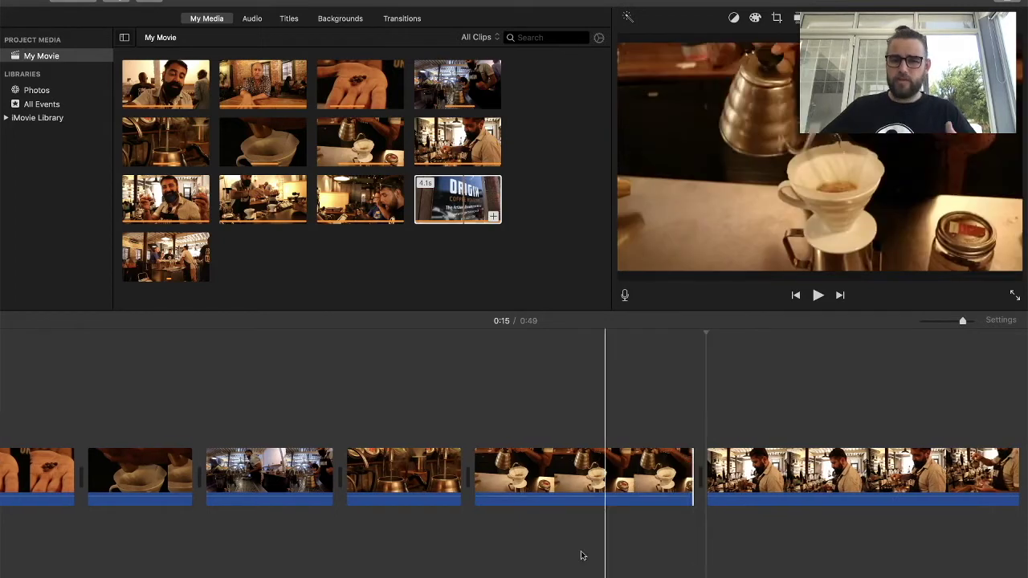
{"action": "scroll", "coordinate": [514, 473], "scroll_direction": "right", "scroll_amount": 3}
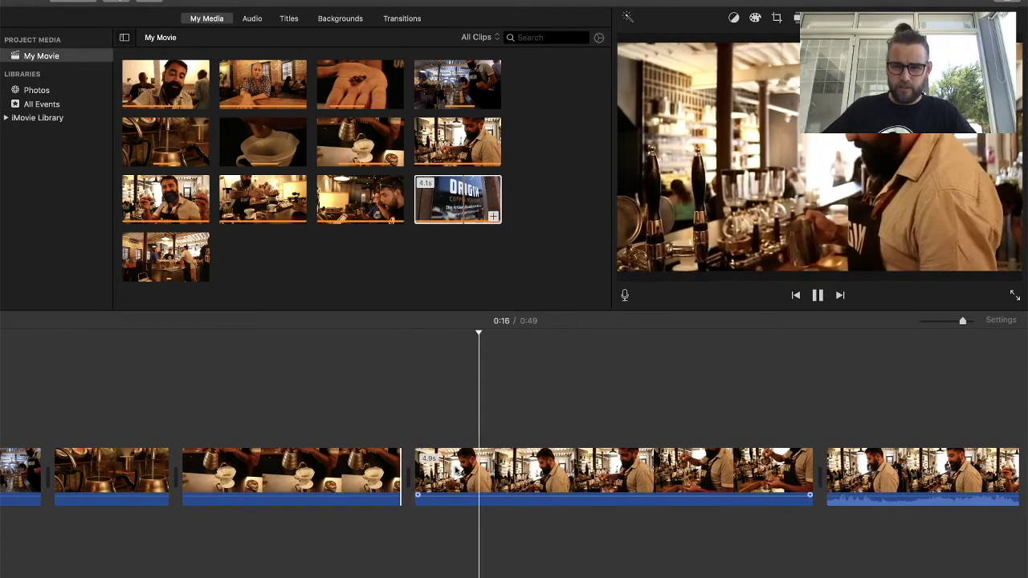
- Trim the start and end of the barista clip, playing back each cut to check it
{"action": "left_click_drag", "start_coordinate": [417, 474], "coordinate": [540, 472]}
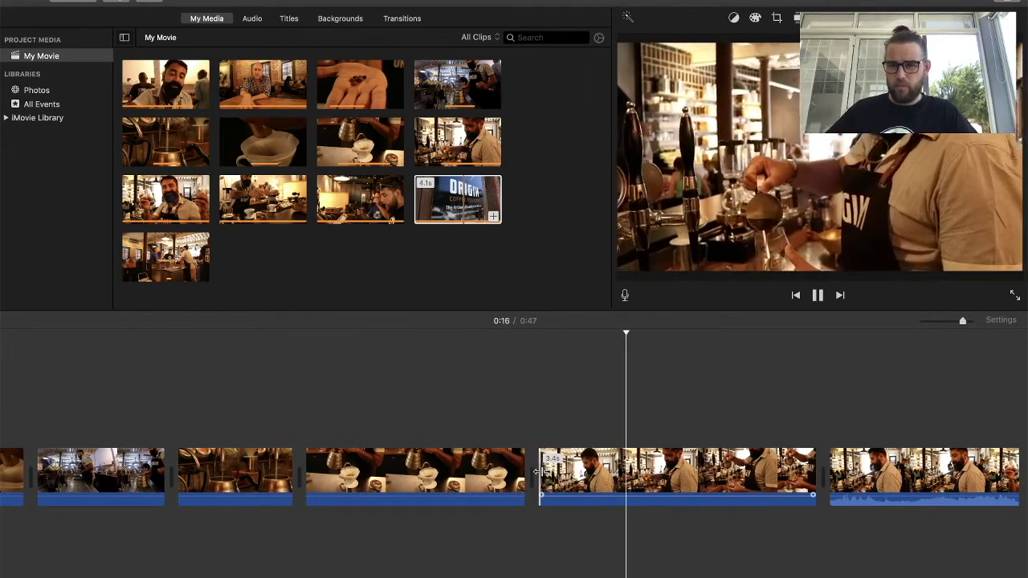
{"action": "key", "text": "space"}
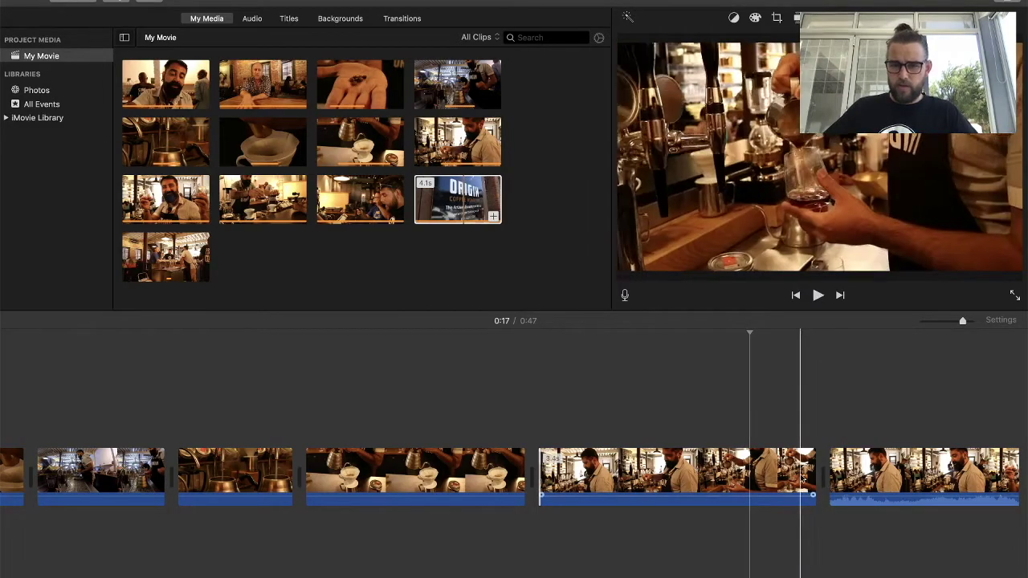
{"action": "left_click", "coordinate": [533, 469]}
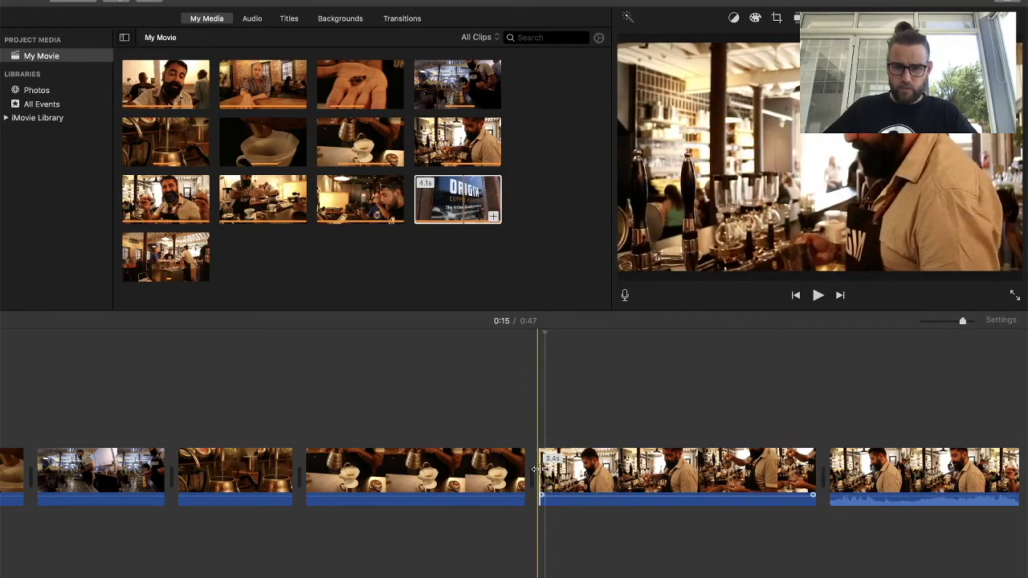
{"action": "key", "text": "space"}
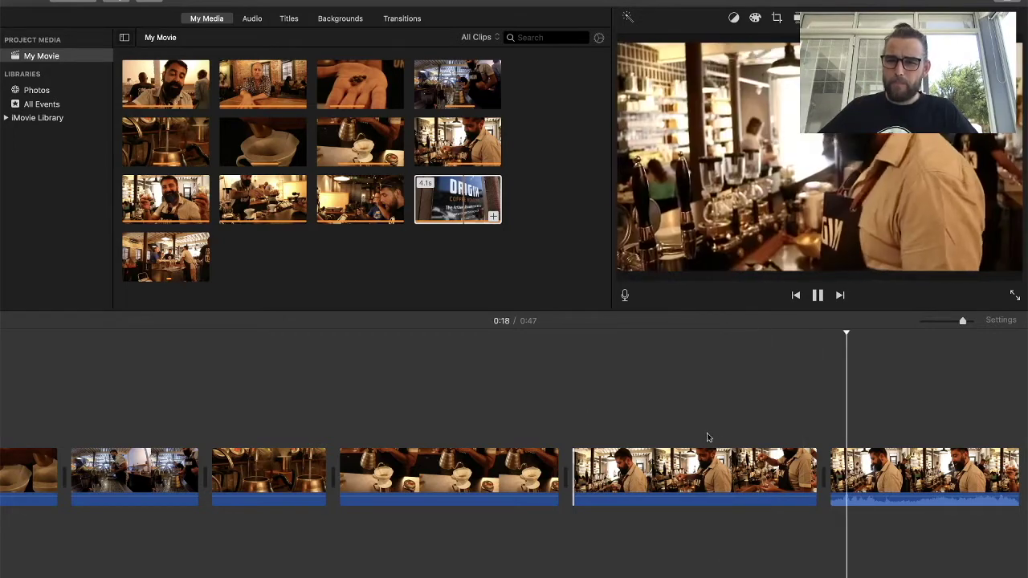
{"action": "key", "text": "space"}
{"action": "left_click_drag", "start_coordinate": [815, 470], "coordinate": [797, 470]}
{"action": "key", "text": "space"}
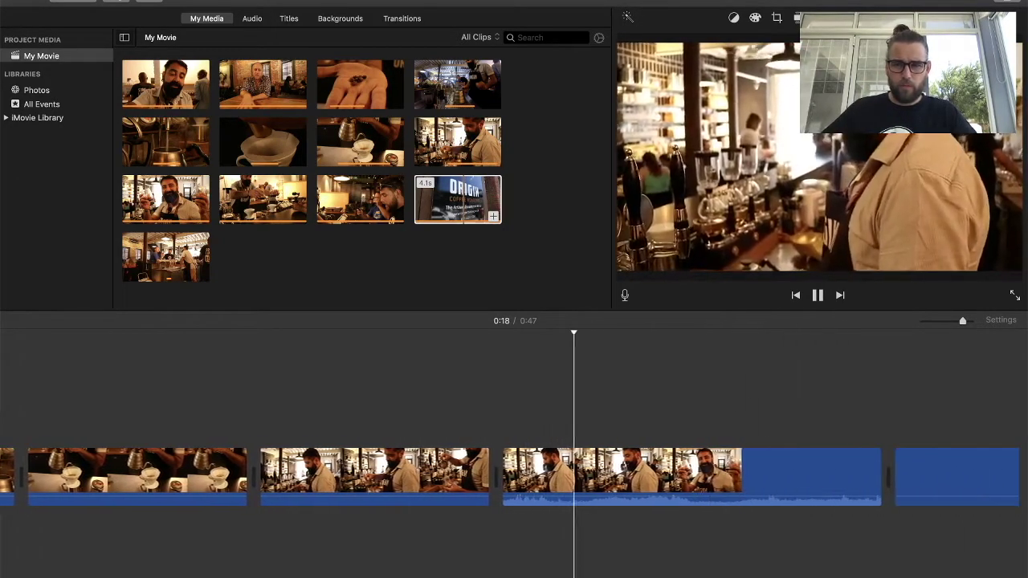
{"action": "key", "text": "space"}
- Select the pour-over and barista clips and preview the edit from there
{"action": "left_click", "coordinate": [112, 482]}
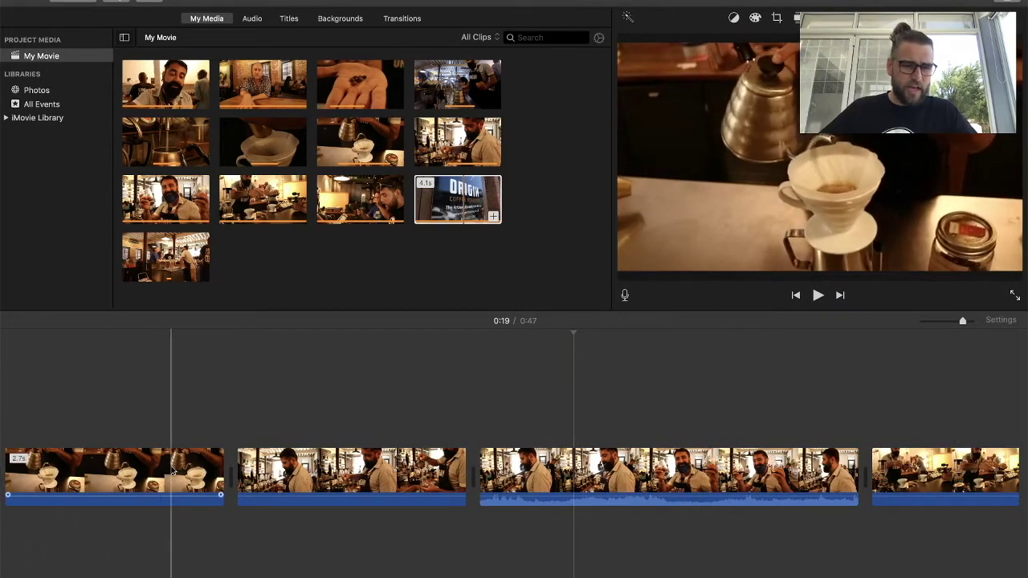
{"action": "left_click", "coordinate": [314, 458]}
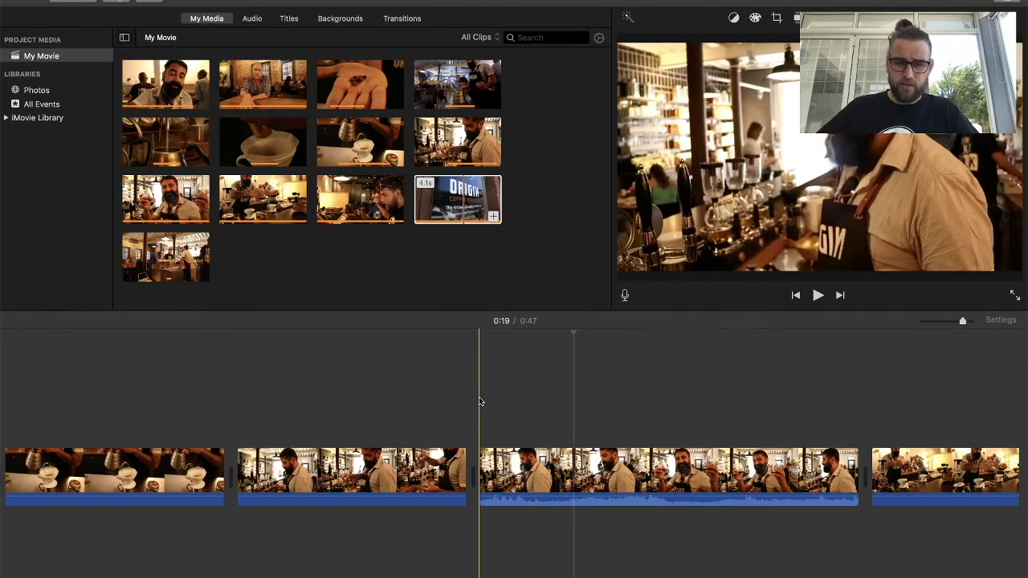
{"action": "key", "text": "space"}
{"action": "key", "text": "space"}
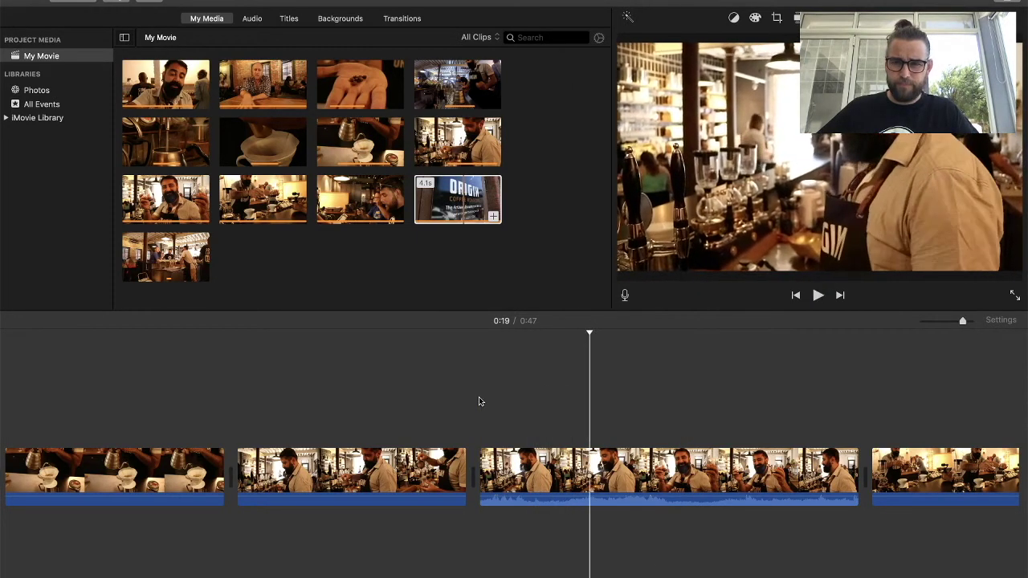
{"action": "key", "text": "space"}
{"action": "key", "text": "space"}
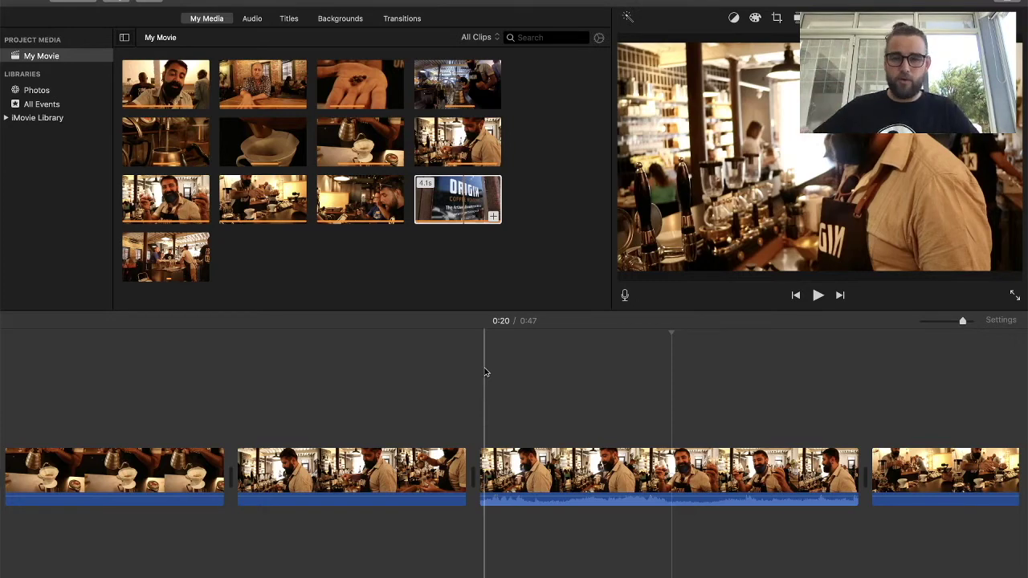
{"action": "key", "text": "space"}
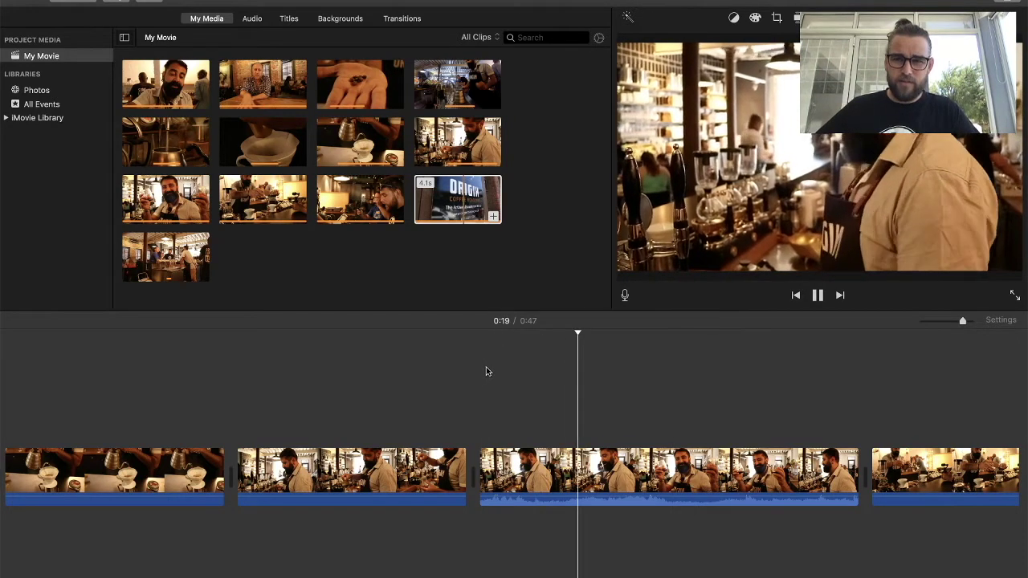
- Split the glass-tasting clip at the playhead, delete its first part, and play the result
{"action": "left_click", "coordinate": [623, 456]}
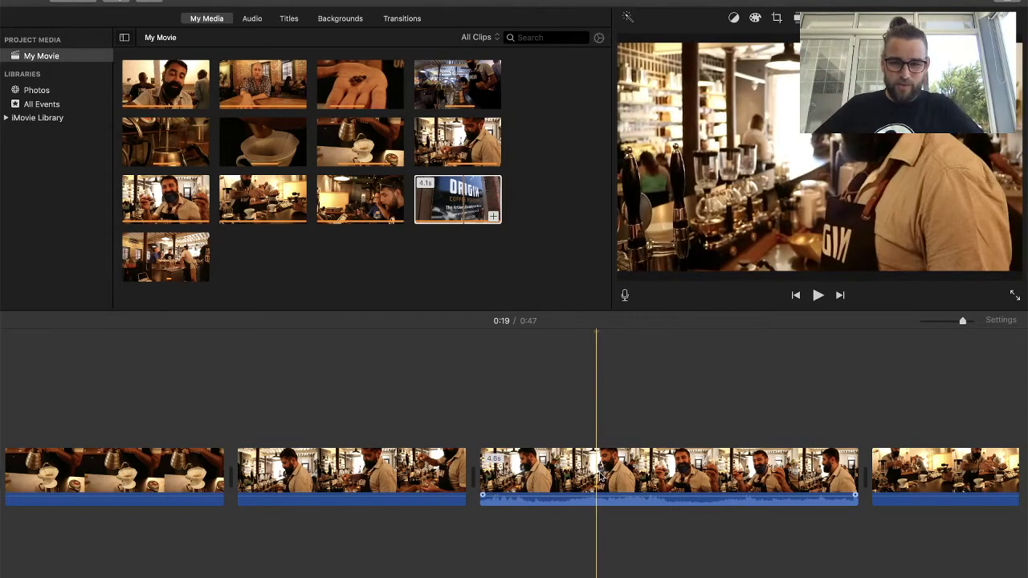
{"action": "key", "text": "super+b"}
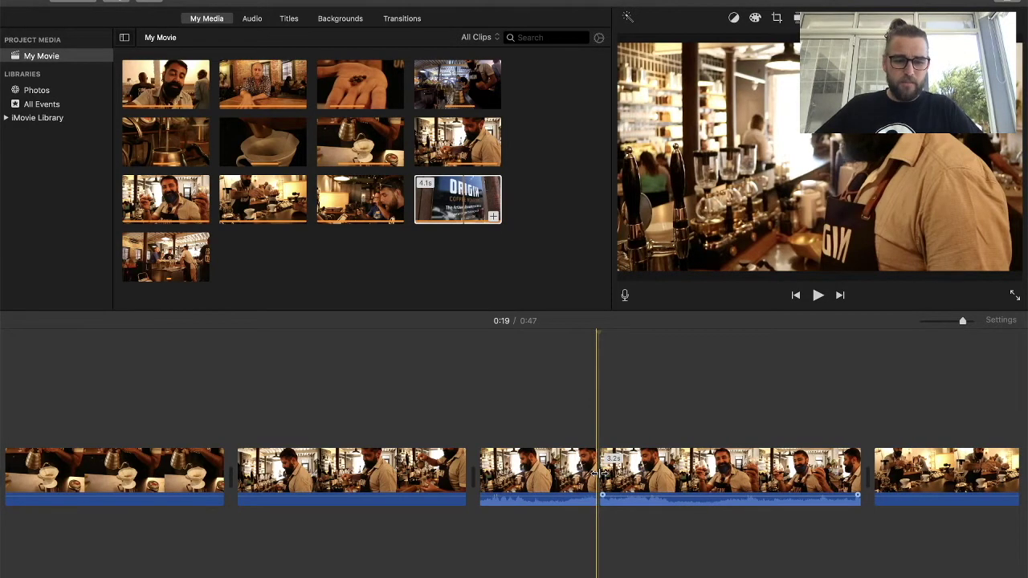
{"action": "left_click", "coordinate": [573, 472]}
{"action": "key", "text": "Delete"}
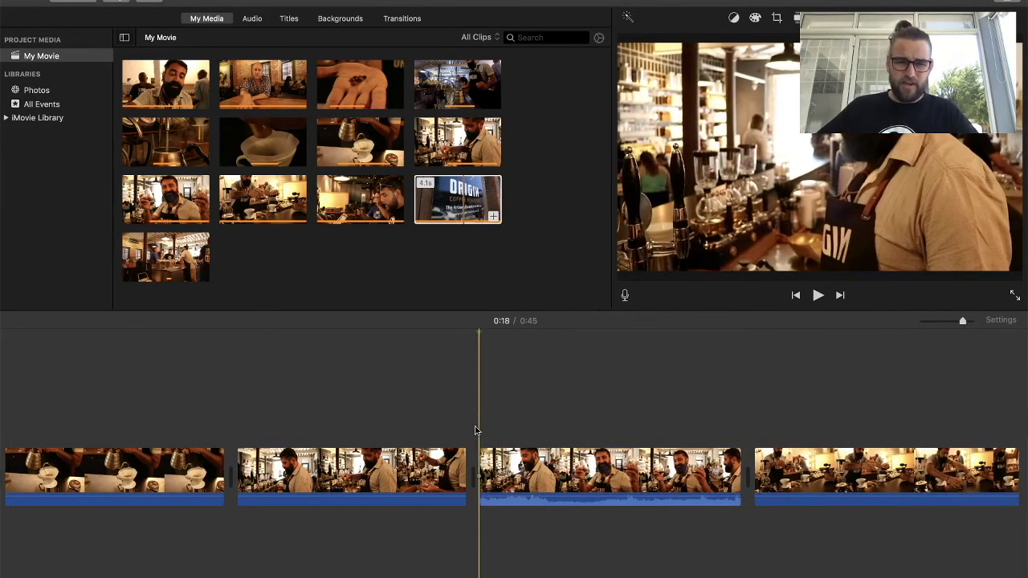
{"action": "key", "text": "space"}
{"action": "key", "text": "space"}
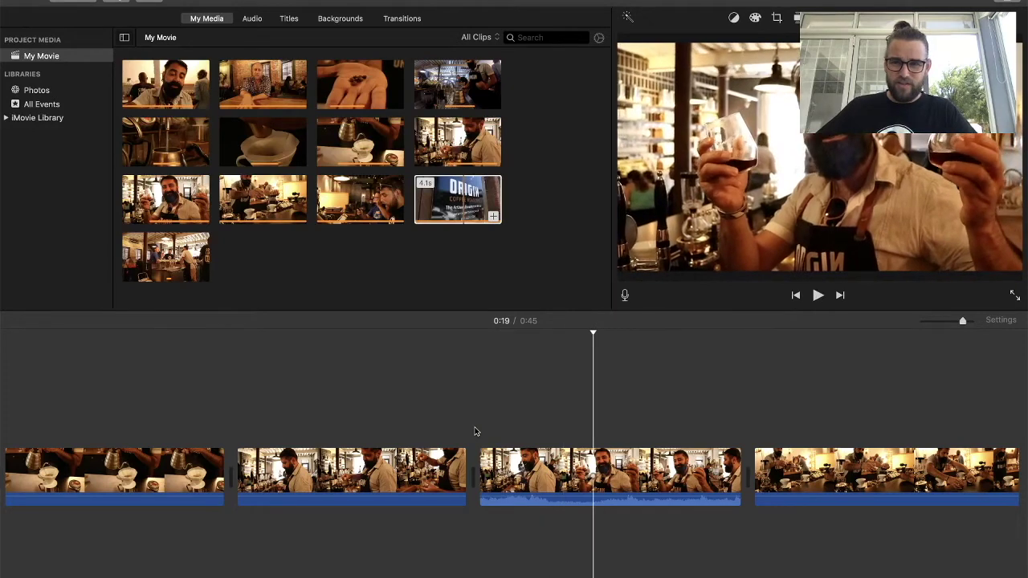
- Trim the tasting clip to 6.4 seconds and the siphon-bar clip to 2.7 seconds
{"action": "left_click_drag", "start_coordinate": [737, 471], "coordinate": [589, 456]}
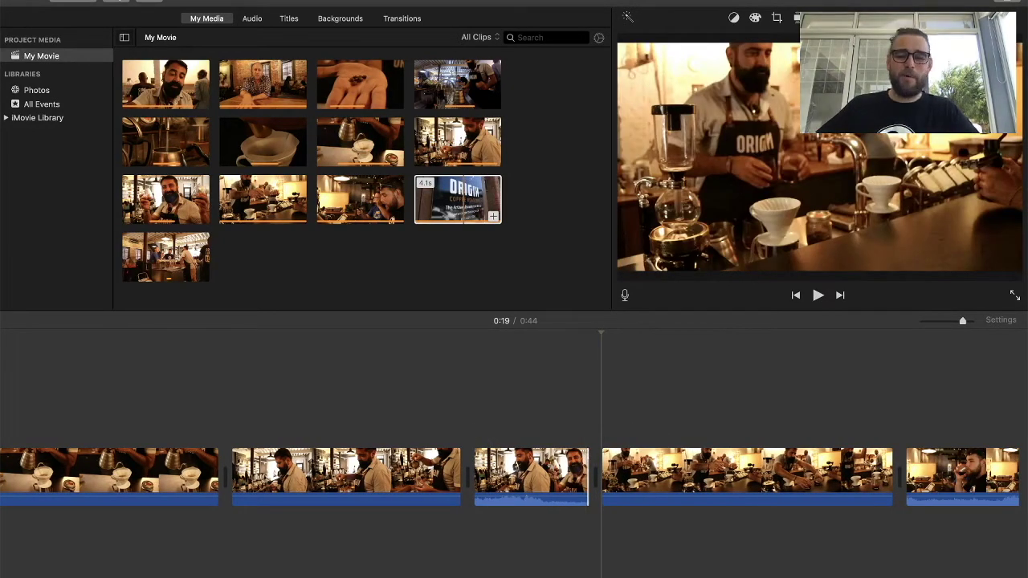
{"action": "scroll", "coordinate": [514, 474], "scroll_direction": "right", "scroll_amount": 5}
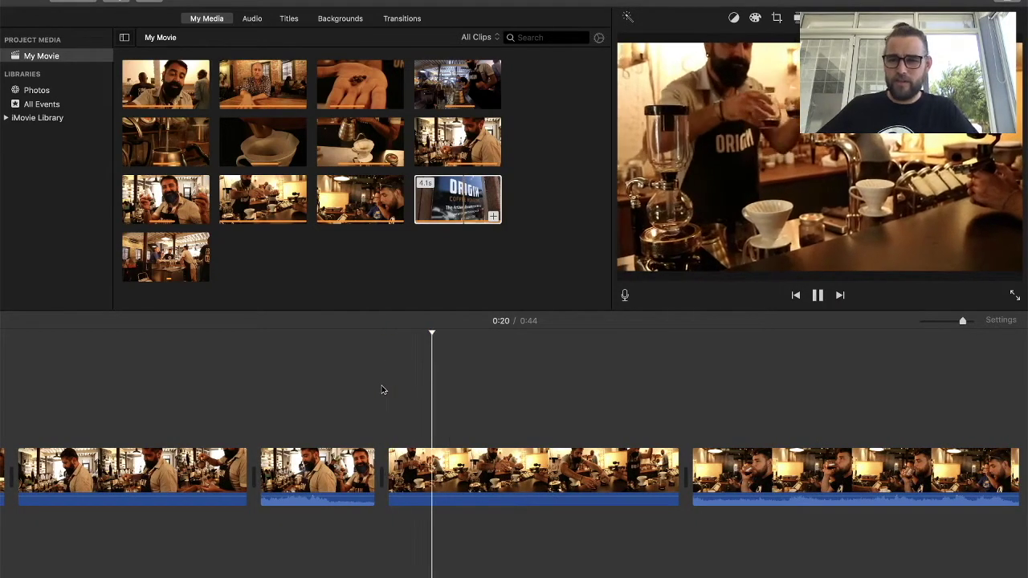
{"action": "key", "text": "space"}
{"action": "key", "text": "space"}
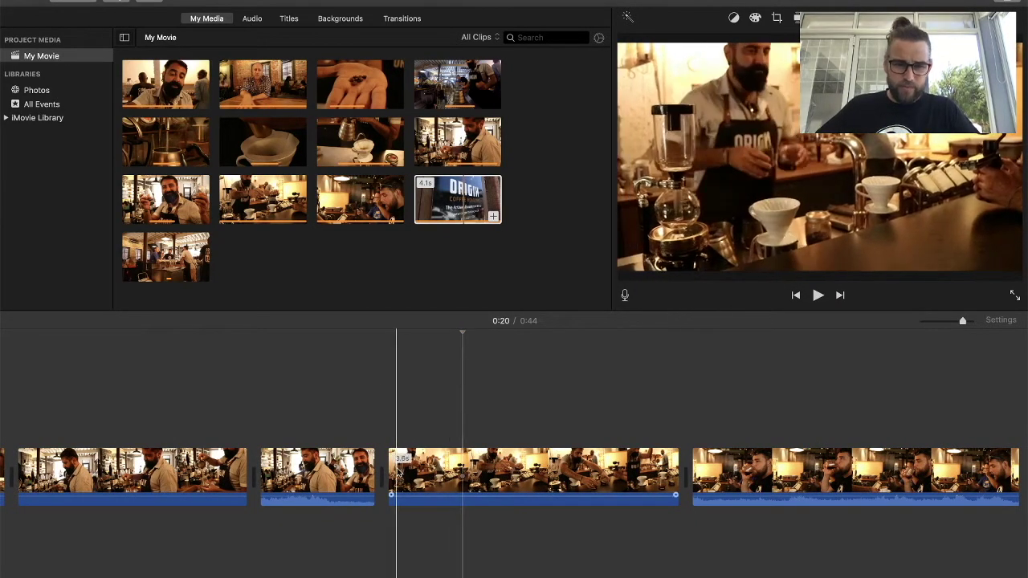
{"action": "left_click_drag", "start_coordinate": [385, 468], "coordinate": [459, 468]}
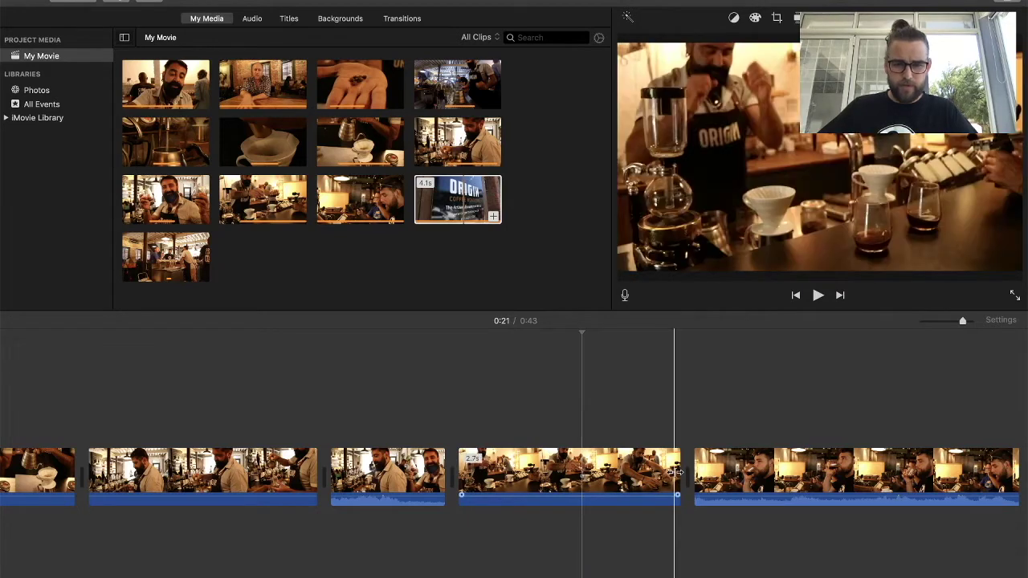
{"action": "left_click_drag", "start_coordinate": [679, 473], "coordinate": [652, 477]}
- Trim the coffee-drinking clip's end so it cuts sooner to the seated talking clip, then replay it
{"action": "key", "text": "space"}
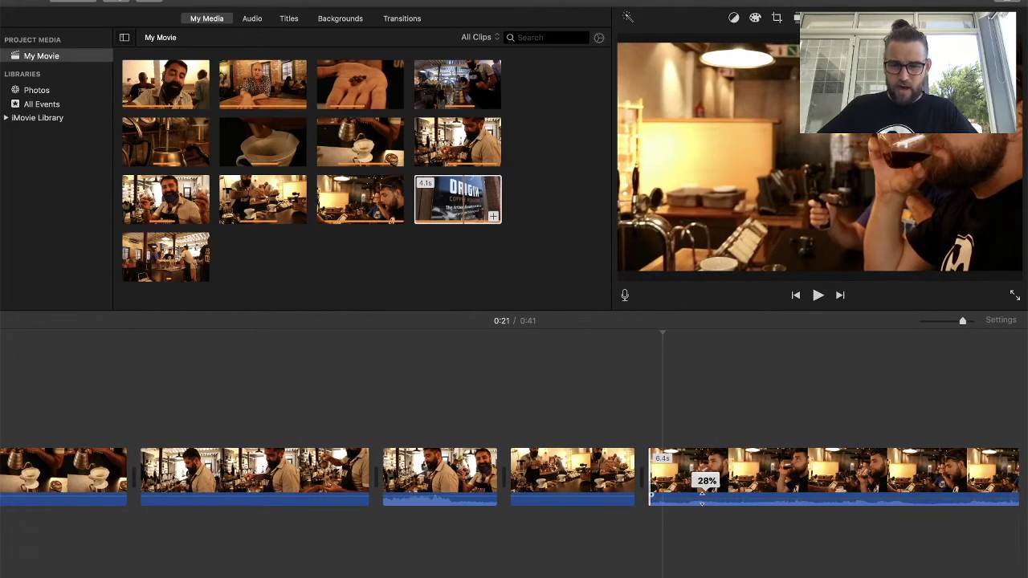
{"action": "left_click", "coordinate": [599, 422]}
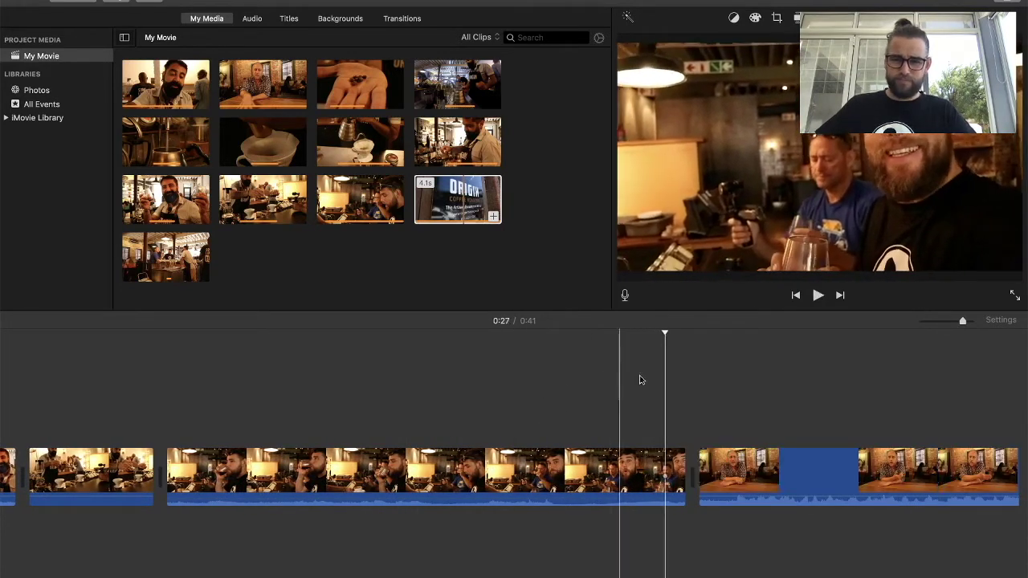
{"action": "left_click_drag", "start_coordinate": [682, 459], "coordinate": [666, 455]}
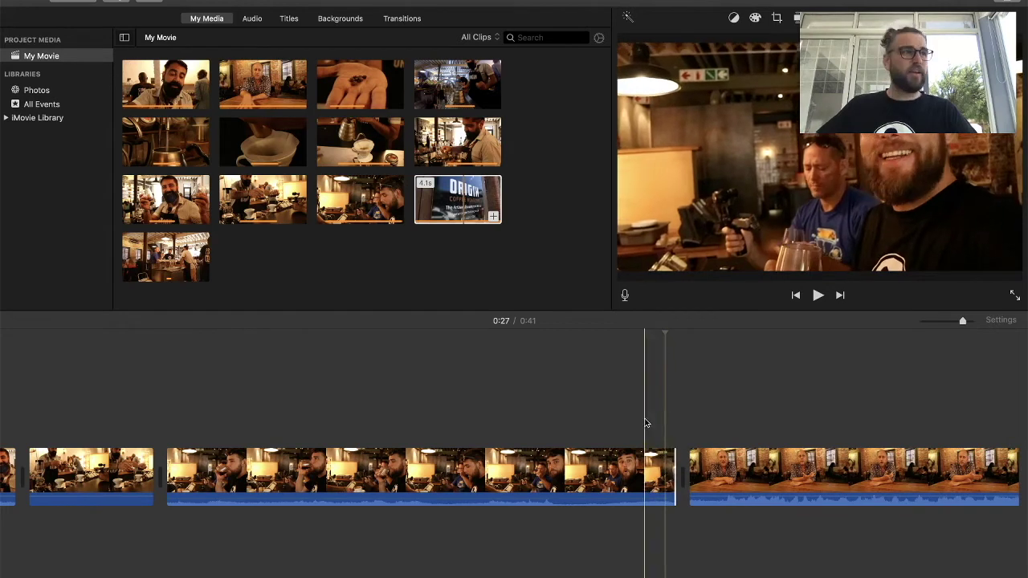
{"action": "key", "text": "space"}
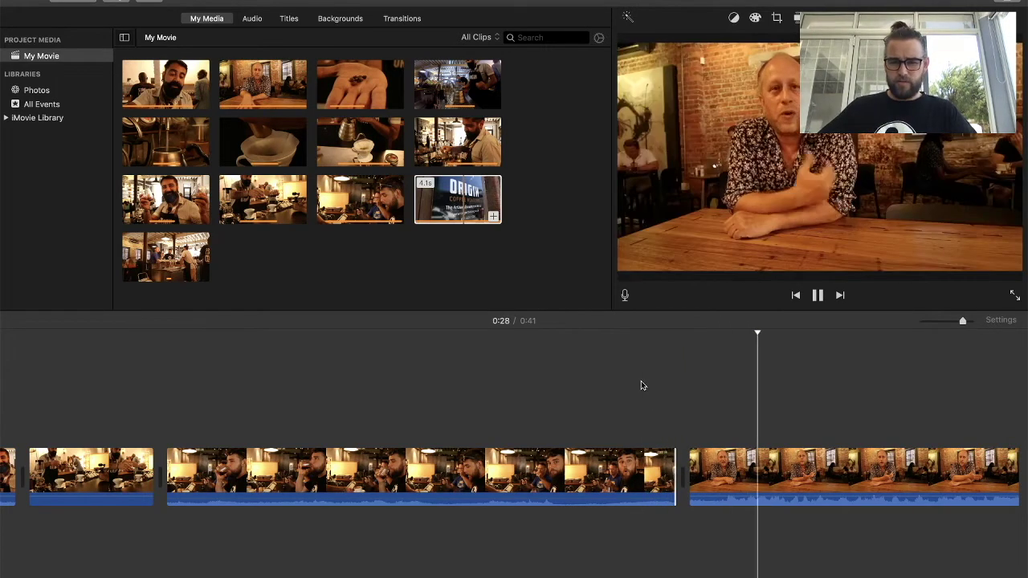
- Trim the closing Origin sign clip from 4.1 to 3.5 seconds, bringing the movie to 0:40
{"action": "key", "text": "super+minus"}
{"action": "key", "text": "super+minus"}
{"action": "key", "text": "super+minus"}
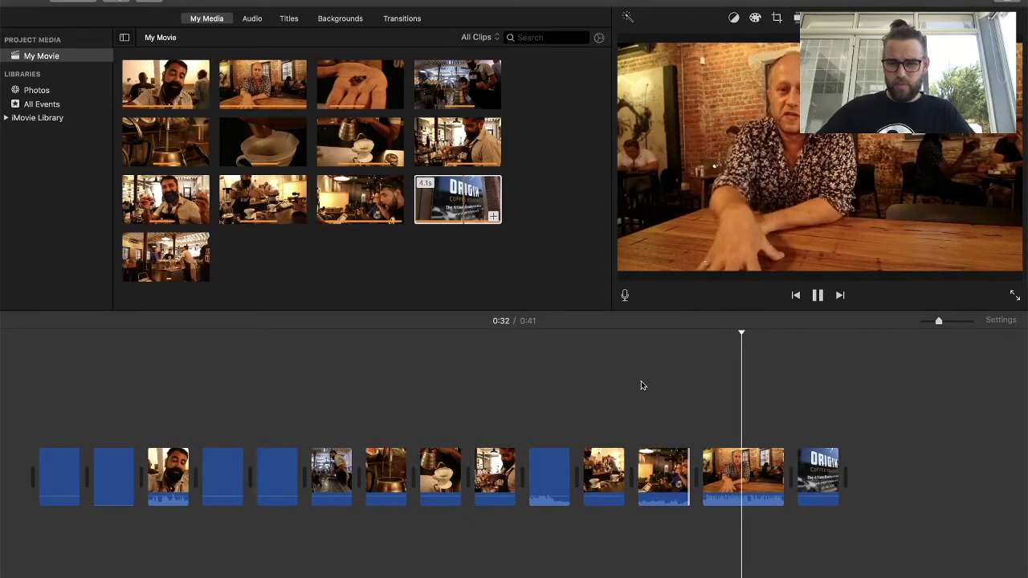
{"action": "key", "text": "super+equal"}
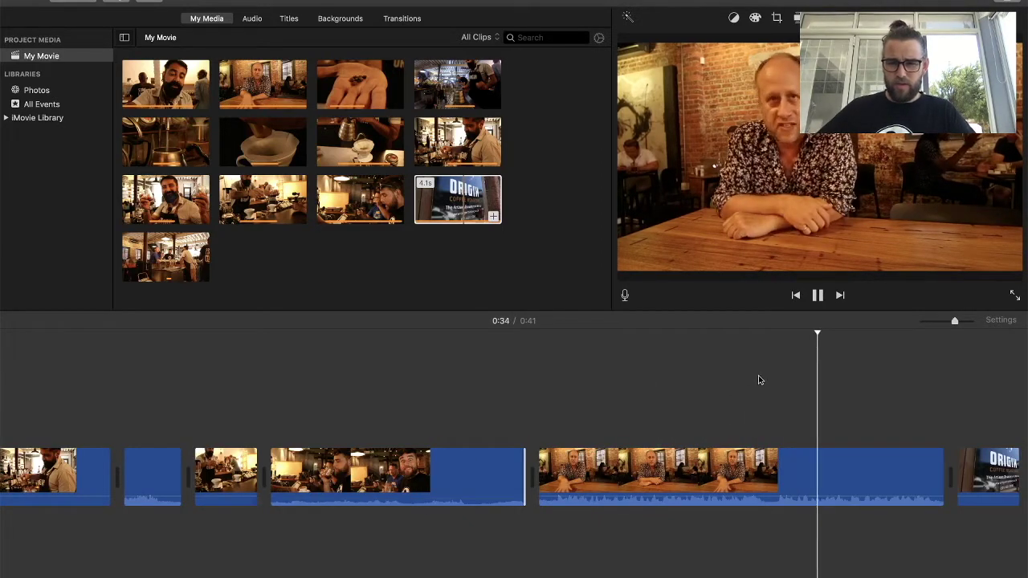
{"action": "scroll", "coordinate": [672, 408], "scroll_direction": "right", "scroll_amount": 5}
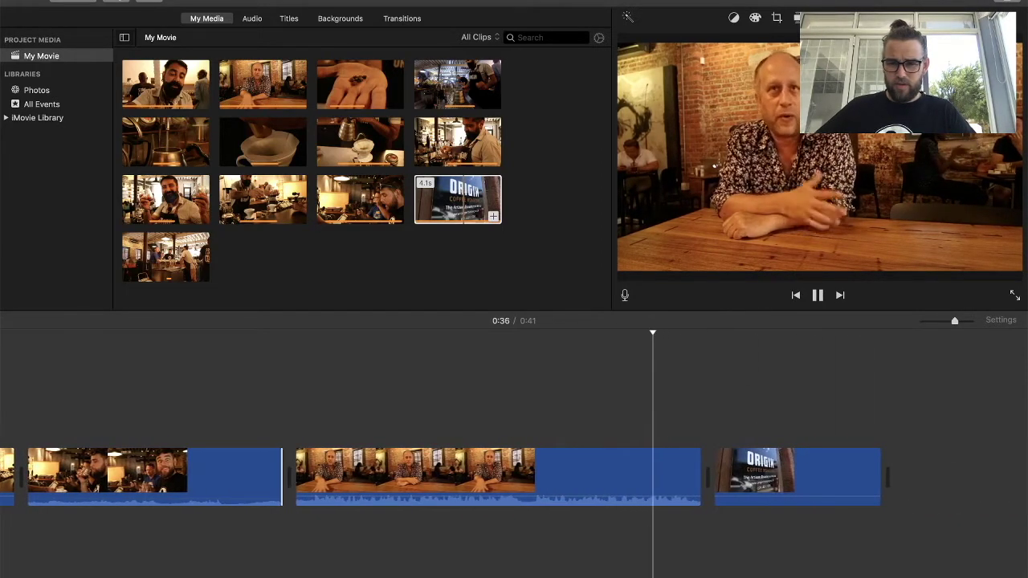
{"action": "key", "text": "space"}
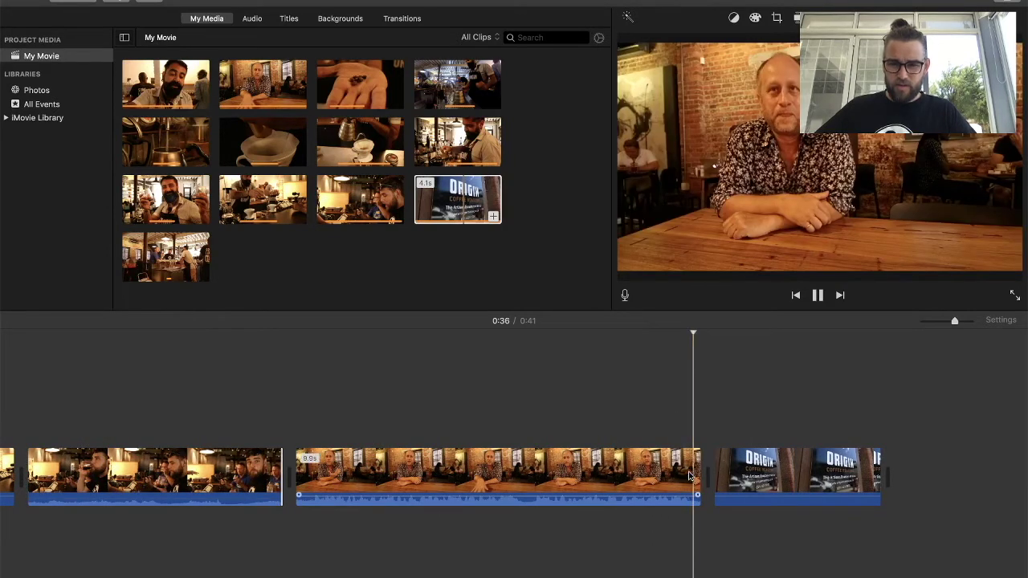
{"action": "key", "text": "space"}
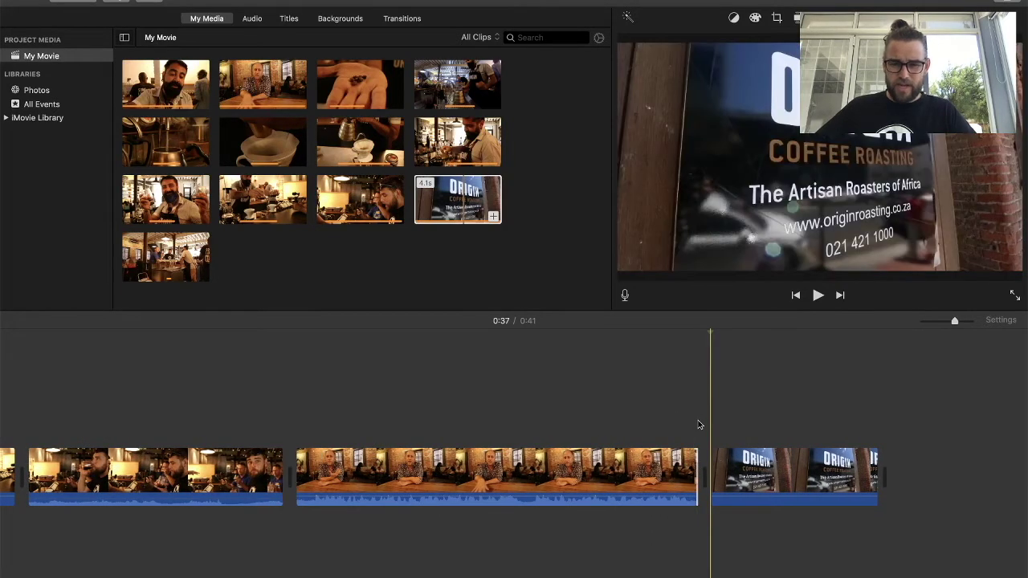
{"action": "key", "text": "space"}
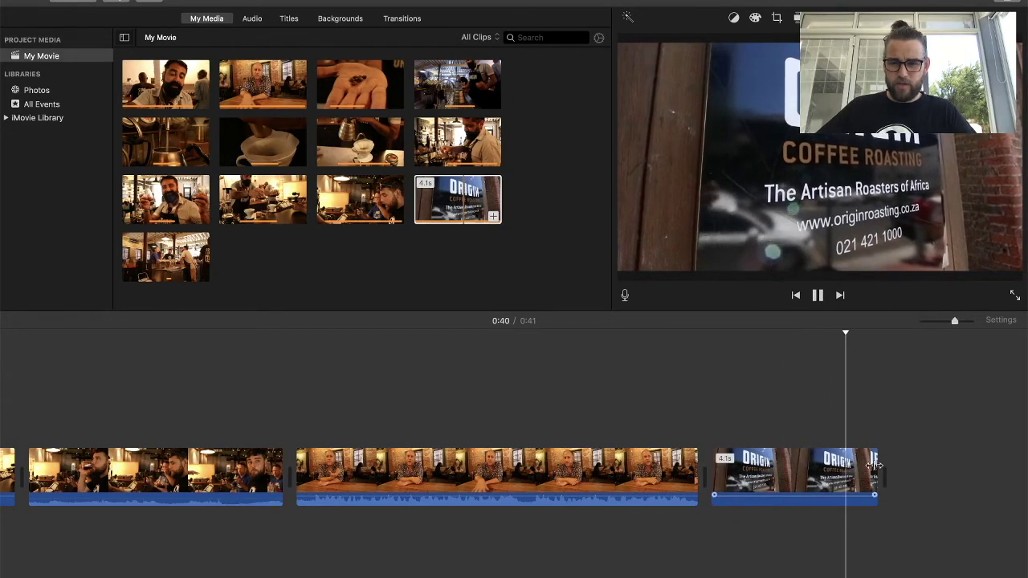
{"action": "left_click_drag", "start_coordinate": [873, 464], "coordinate": [853, 464]}
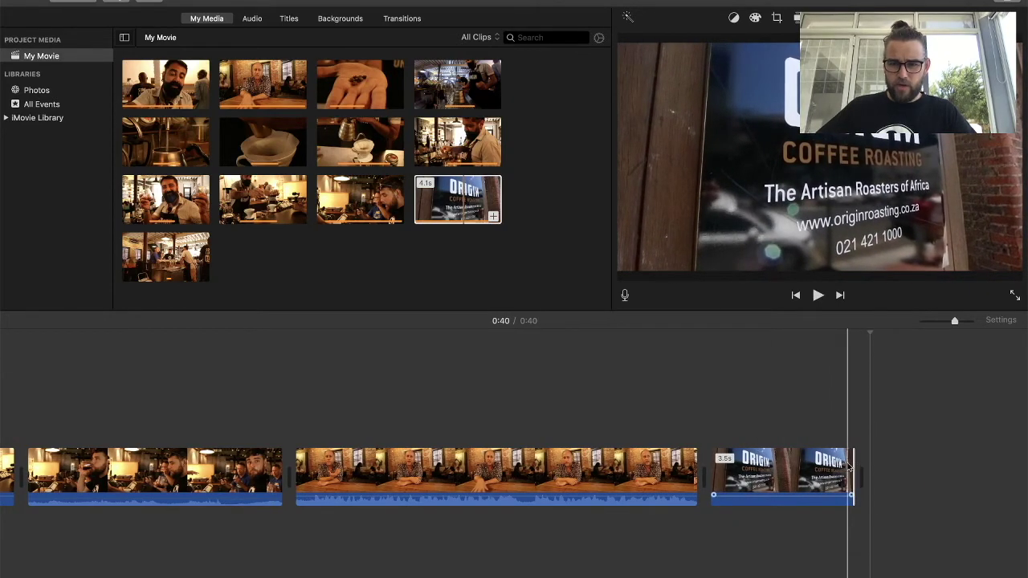
{"action": "left_click", "coordinate": [553, 348]}
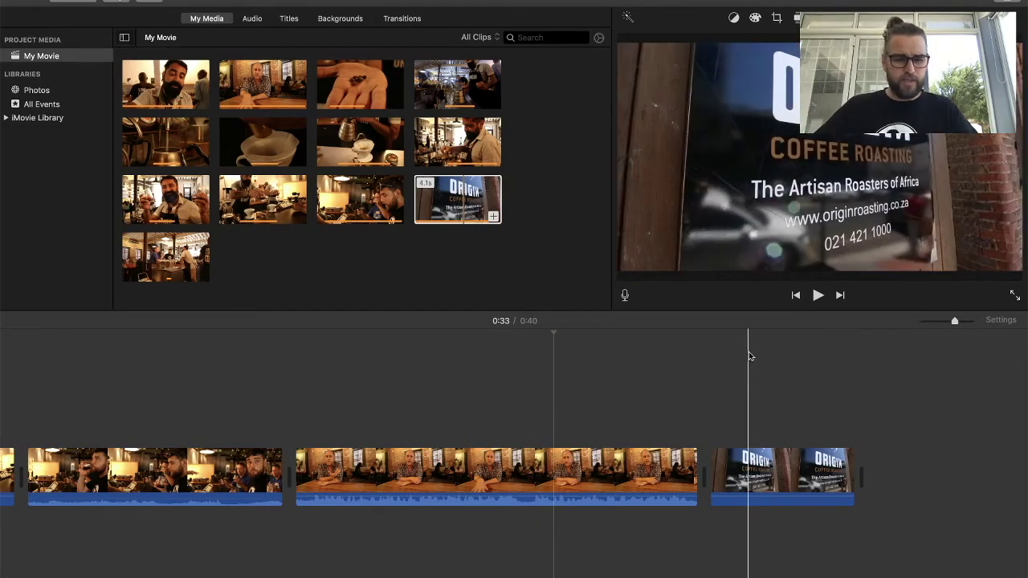
{"action": "key", "text": "super+minus"}
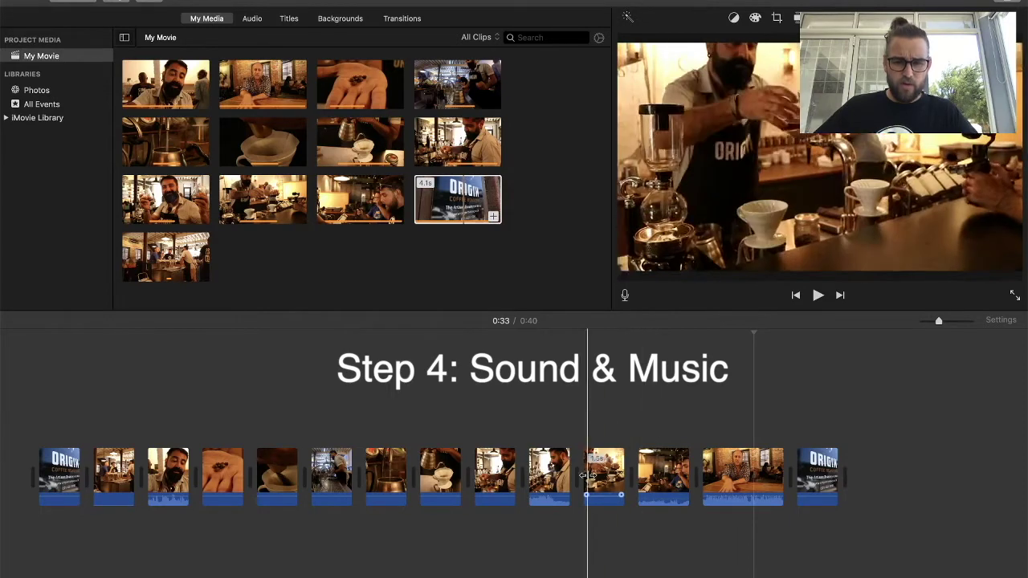
- Nudge the selected clip slightly left in the timeline
{"action": "mouse_move", "coordinate": [601, 474]}
{"action": "left_mouse_down"}
{"action": "mouse_move", "coordinate": [615, 389]}
{"action": "mouse_move", "coordinate": [584, 477]}
{"action": "left_mouse_up"}
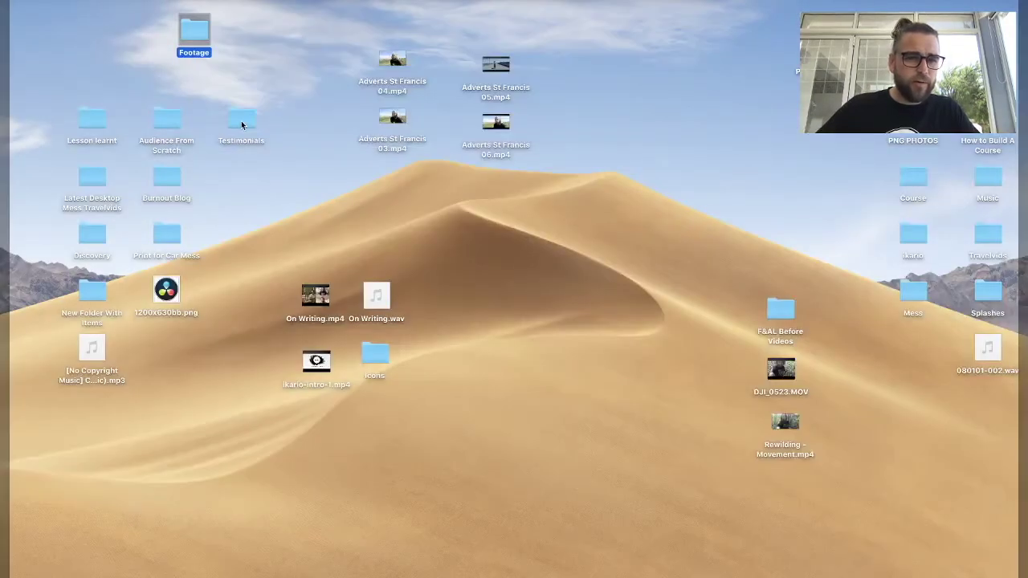
- Drag the Corporate Music Idea mp3 into the iMovie timeline beneath the clips, aligned to the start
{"action": "double_click", "coordinate": [241, 121]}
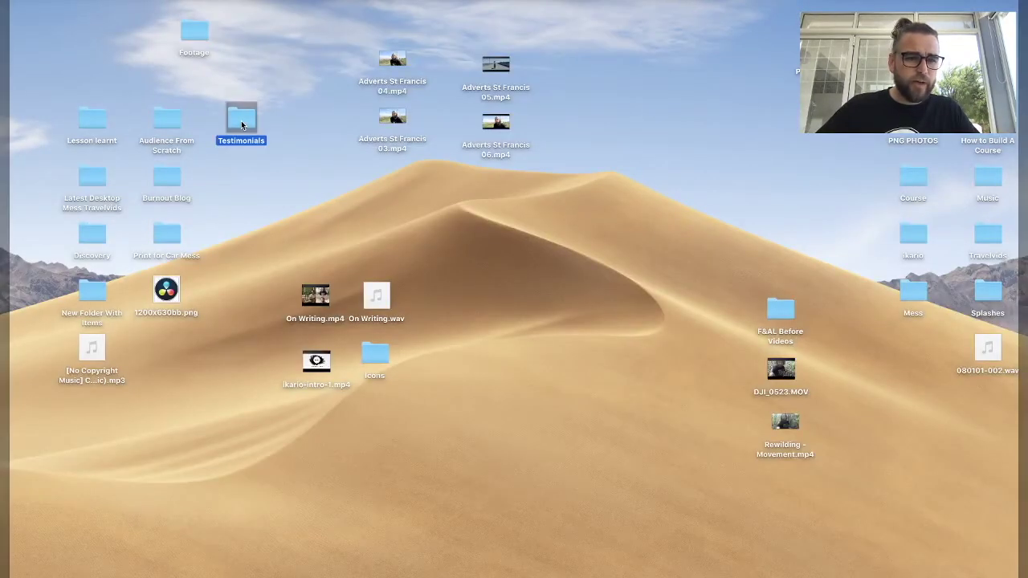
{"action": "left_click", "coordinate": [242, 64]}
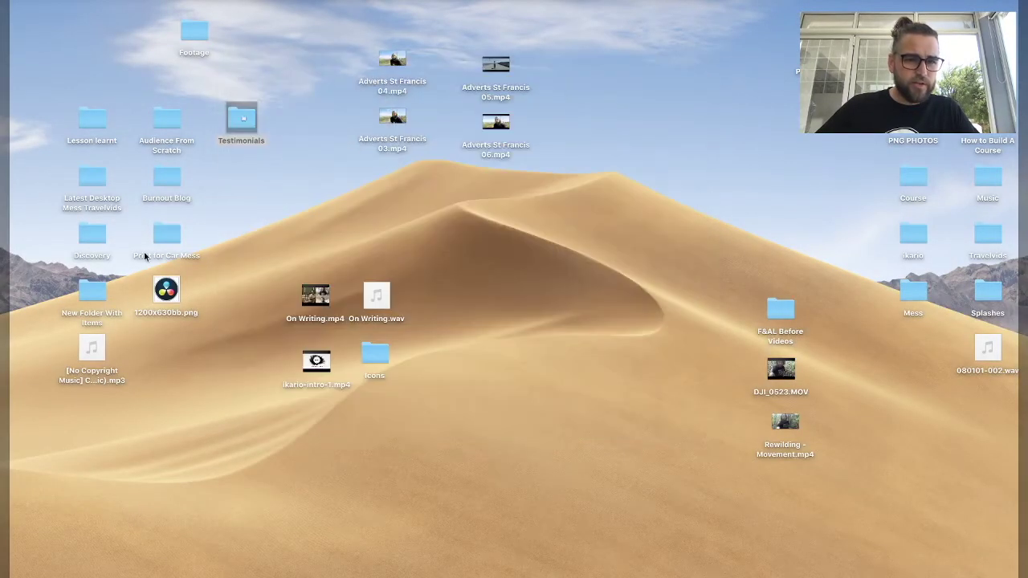
{"action": "left_click", "coordinate": [92, 353]}
{"action": "left_click_drag", "start_coordinate": [95, 351], "coordinate": [137, 345]}
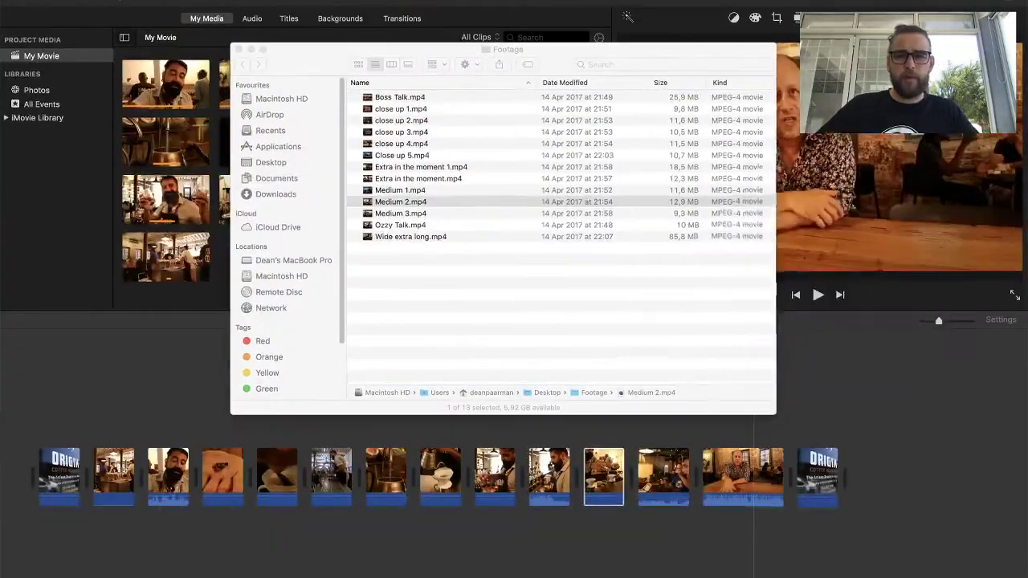
{"action": "left_click_drag", "start_coordinate": [532, 417], "coordinate": [347, 570]}
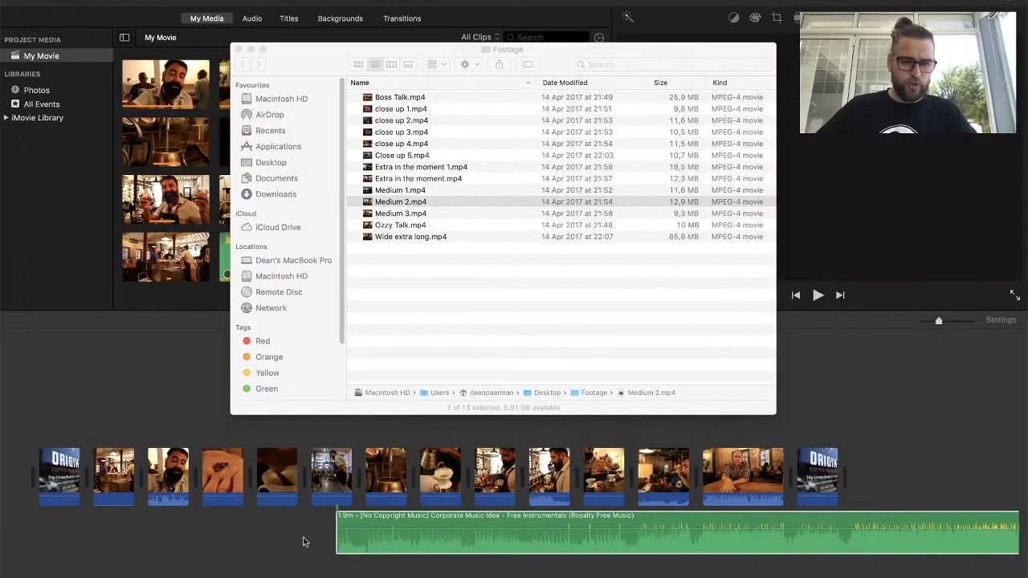
{"action": "left_click", "coordinate": [271, 527]}
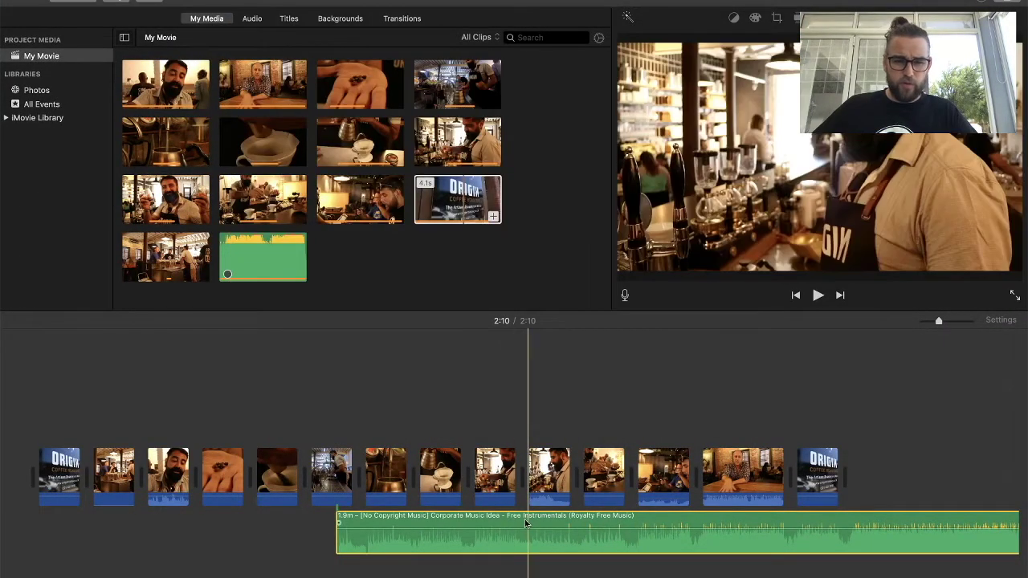
{"action": "left_click_drag", "start_coordinate": [522, 534], "coordinate": [221, 526]}
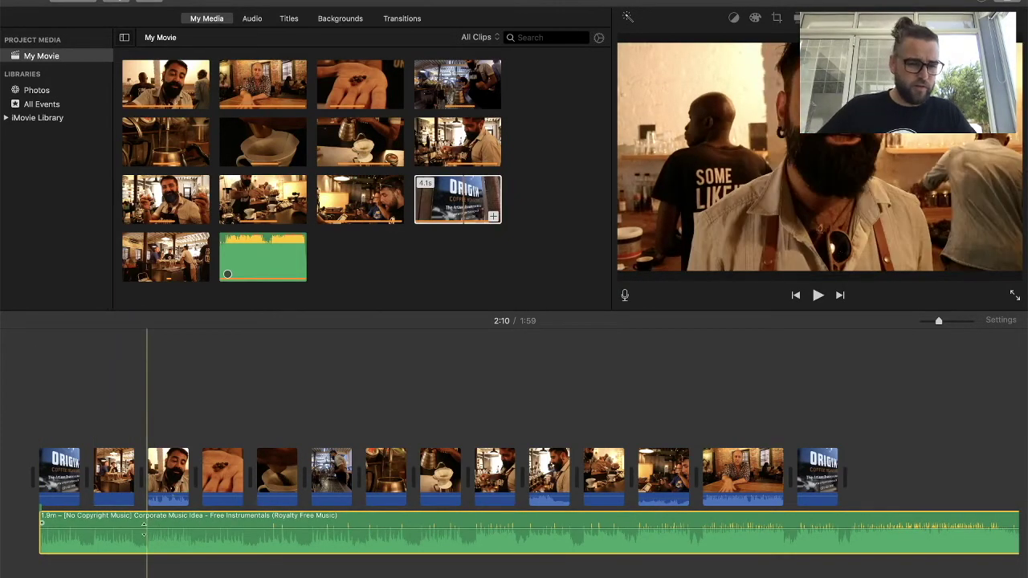
- Lower the music volume to about 11% and play the movie to check the mix
{"action": "left_click_drag", "start_coordinate": [143, 528], "coordinate": [133, 537]}
{"action": "key", "text": "space"}
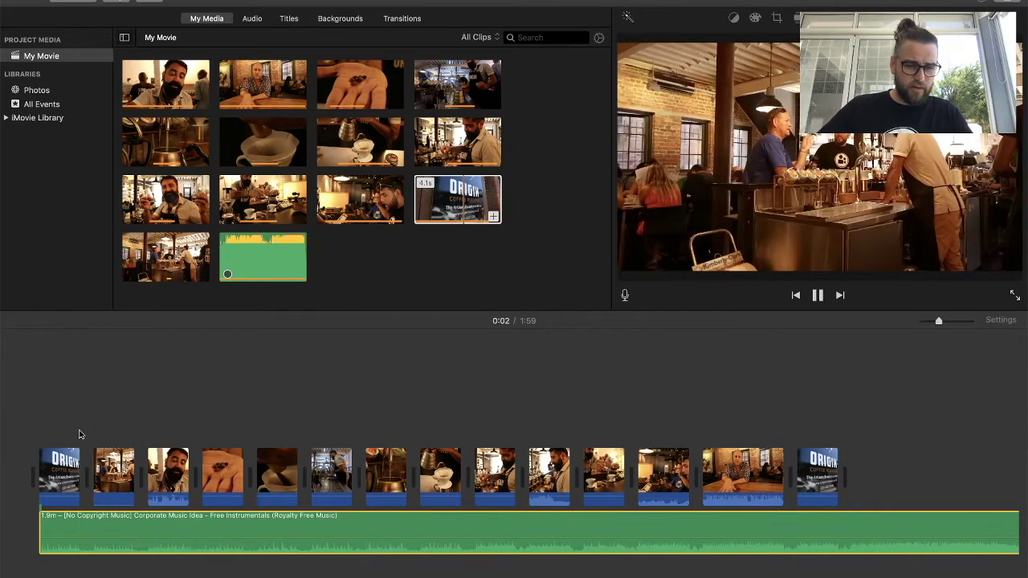
{"action": "key", "text": "space"}
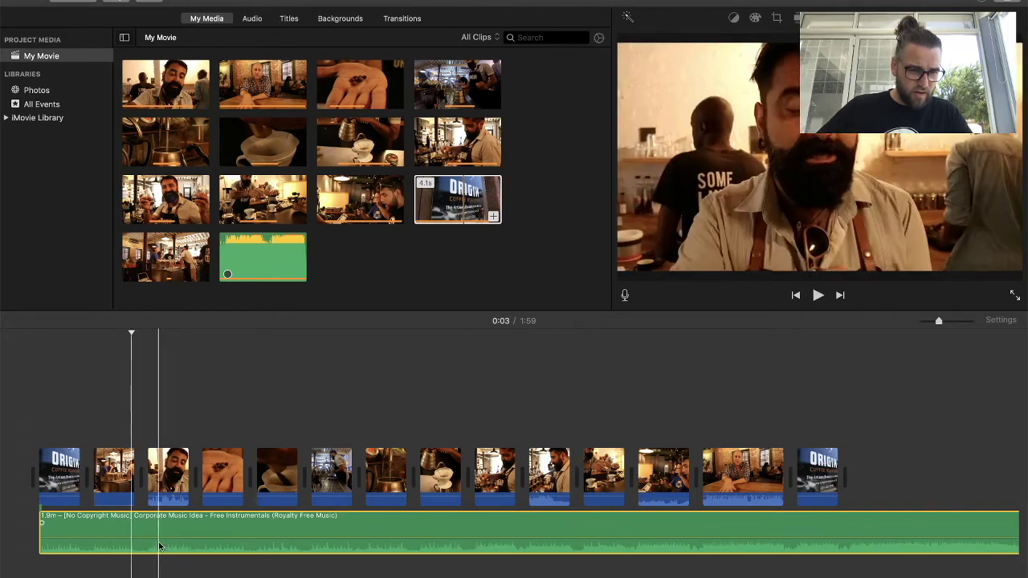
{"action": "left_click", "coordinate": [155, 543]}
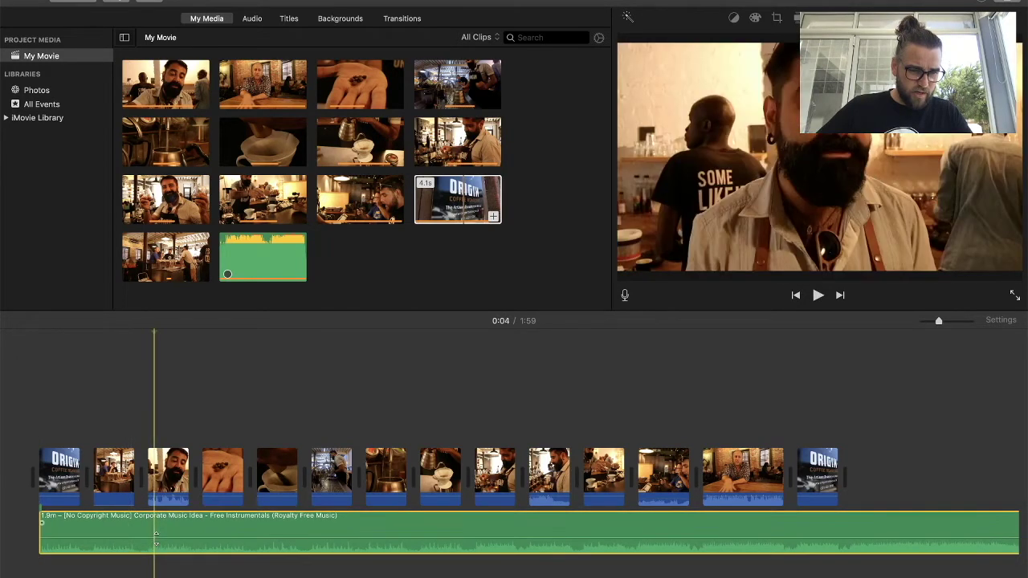
{"action": "left_click_drag", "start_coordinate": [158, 544], "coordinate": [161, 545]}
{"action": "left_click", "coordinate": [142, 361]}
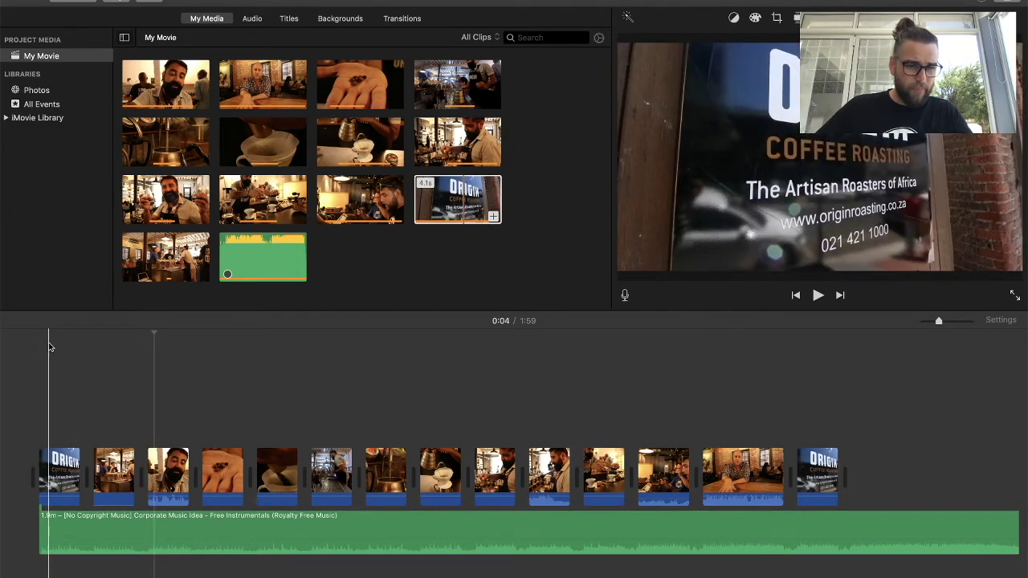
{"action": "key", "text": "space"}
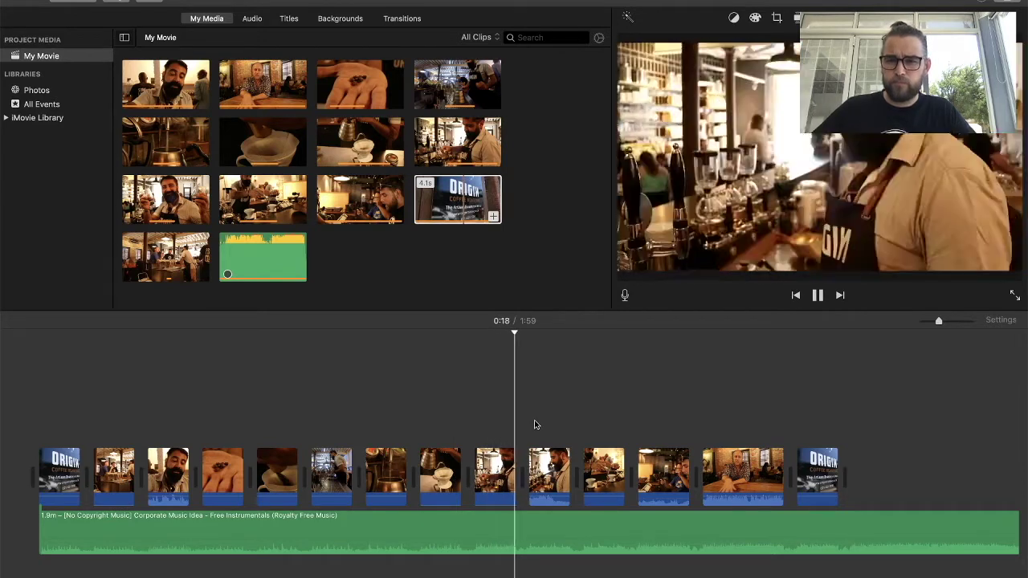
{"action": "key", "text": "space"}
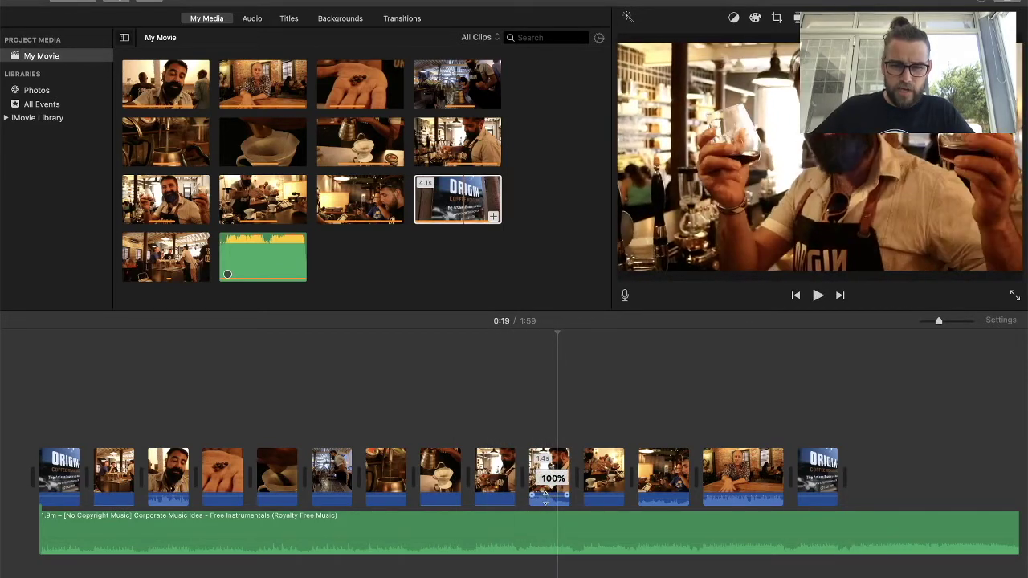
{"action": "key", "text": "space"}
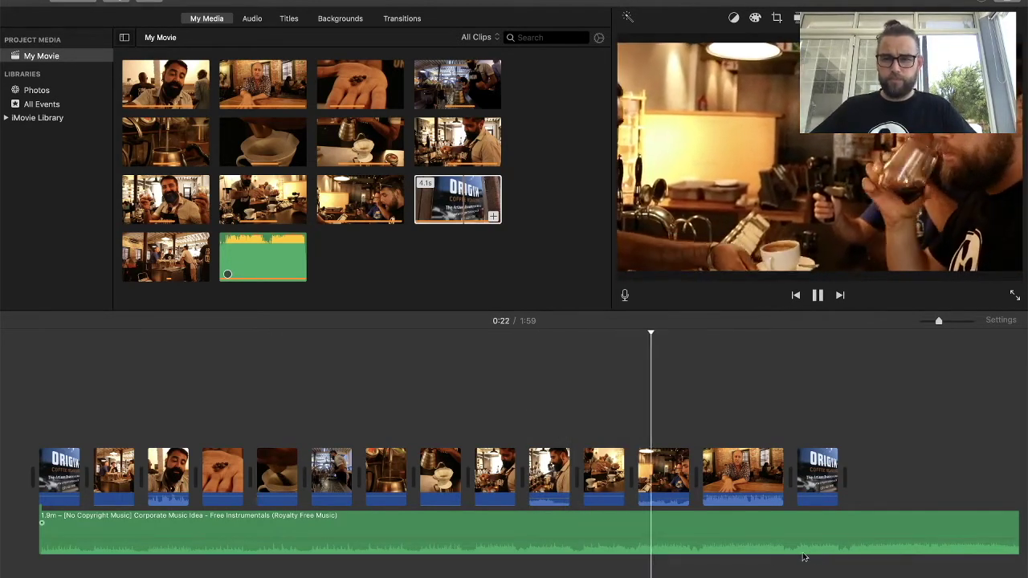
- Trim the end of the bar-scene clip, review it, and select the music at the 0:26 interview start
{"action": "key", "text": "space"}
{"action": "left_click", "coordinate": [643, 476]}
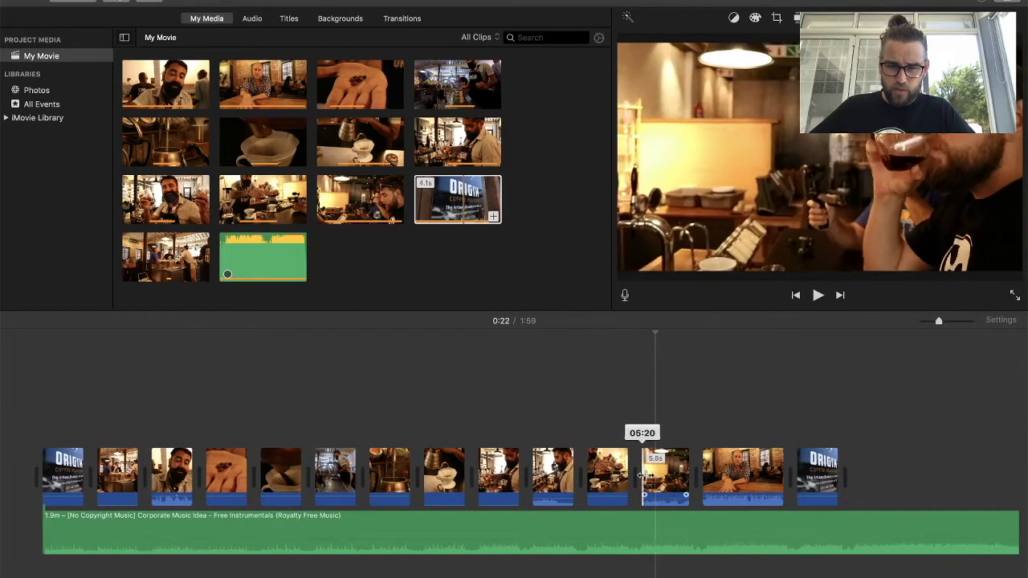
{"action": "left_click", "coordinate": [603, 404]}
{"action": "key", "text": "space"}
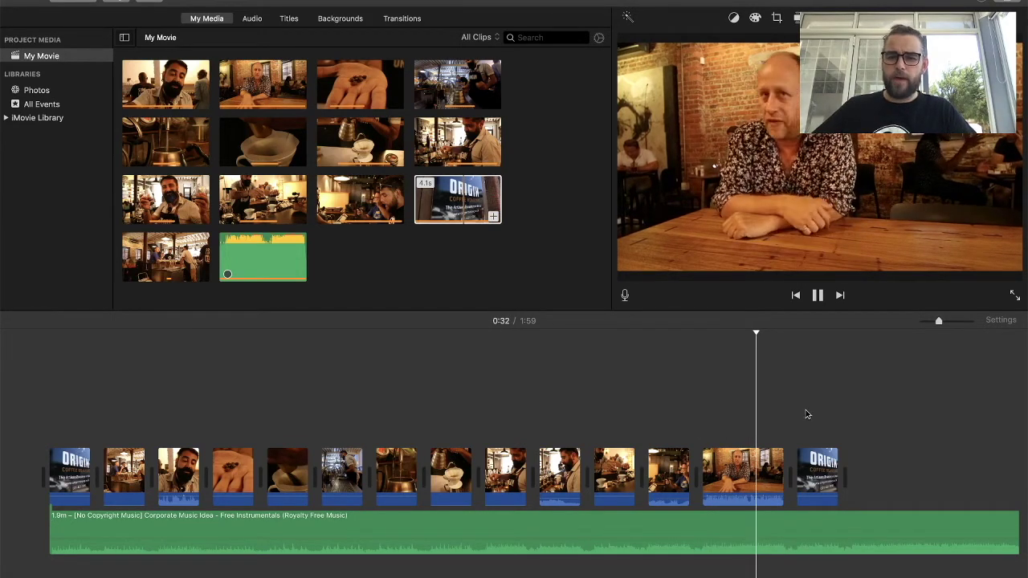
{"action": "key", "text": "space"}
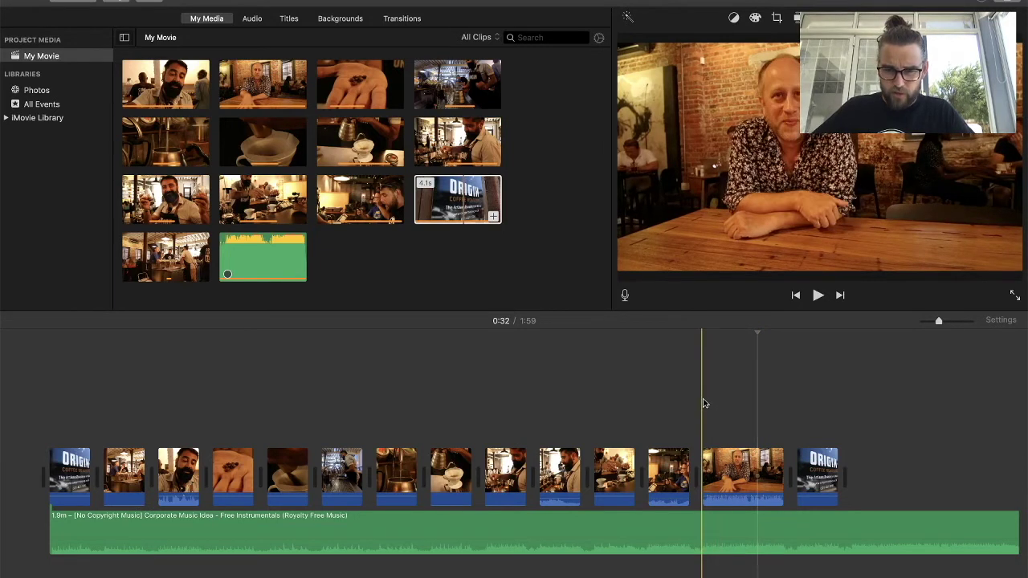
{"action": "left_click", "coordinate": [704, 403]}
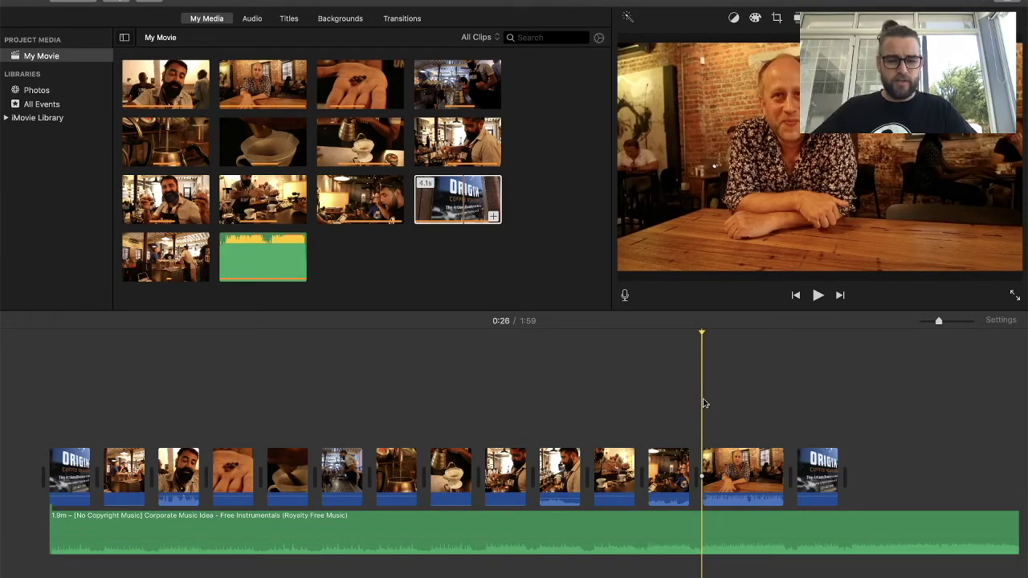
{"action": "left_click", "coordinate": [703, 531]}
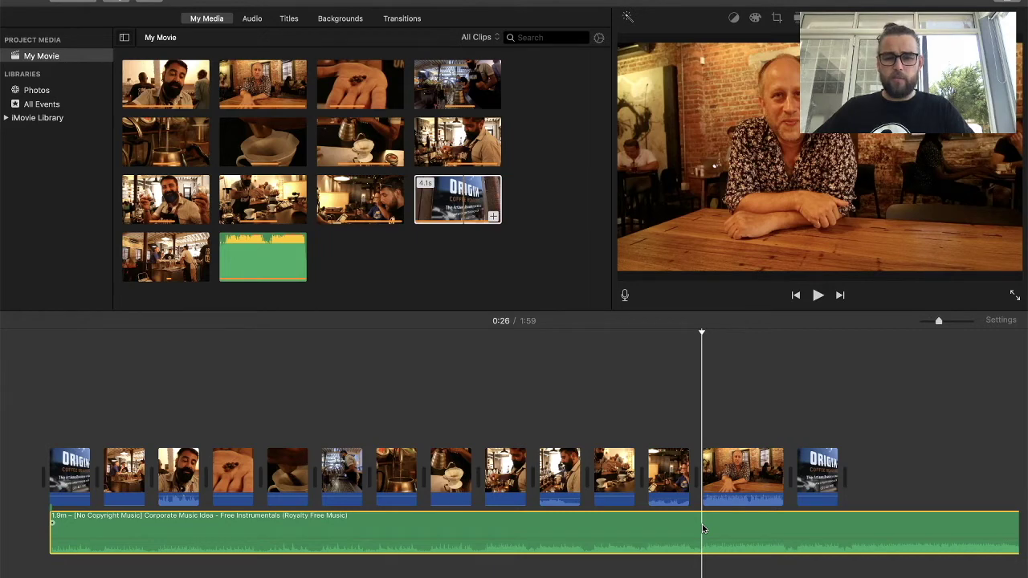
- Split the music around the interview and lower that section to 6%, then play it back
{"action": "key", "text": "super+b"}
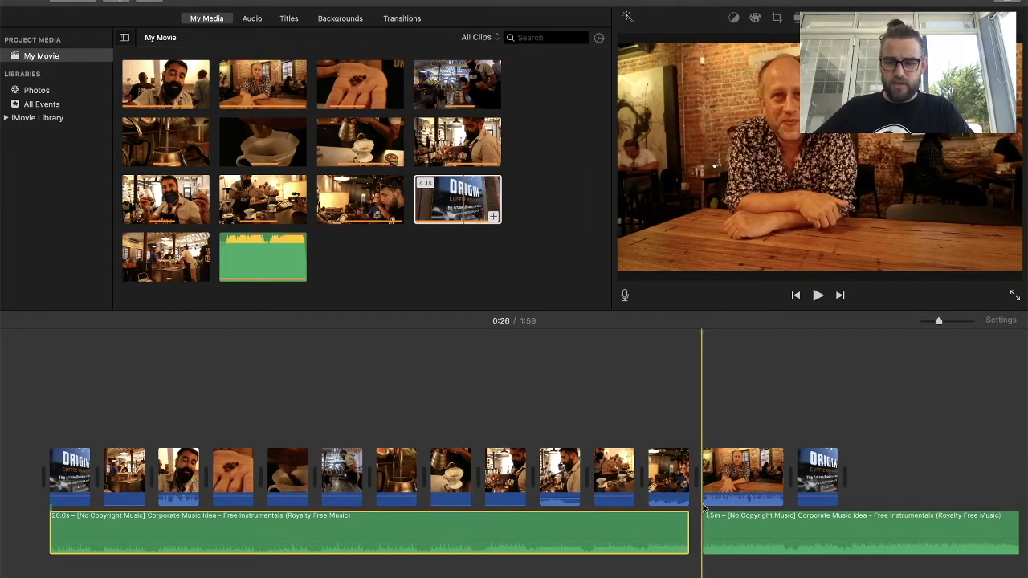
{"action": "left_click", "coordinate": [798, 526]}
{"action": "key", "text": "super+b"}
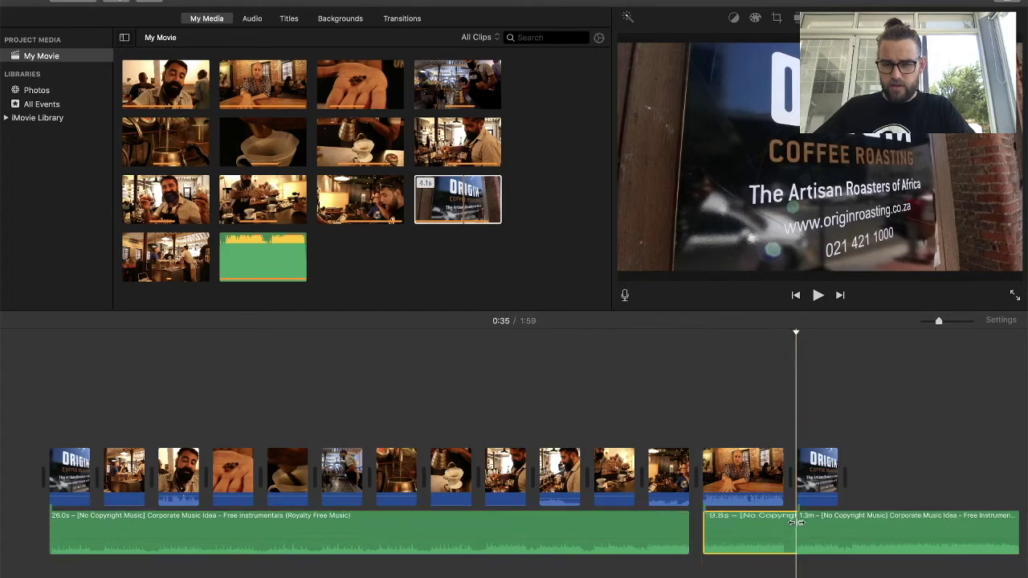
{"action": "left_click_drag", "start_coordinate": [742, 523], "coordinate": [741, 547]}
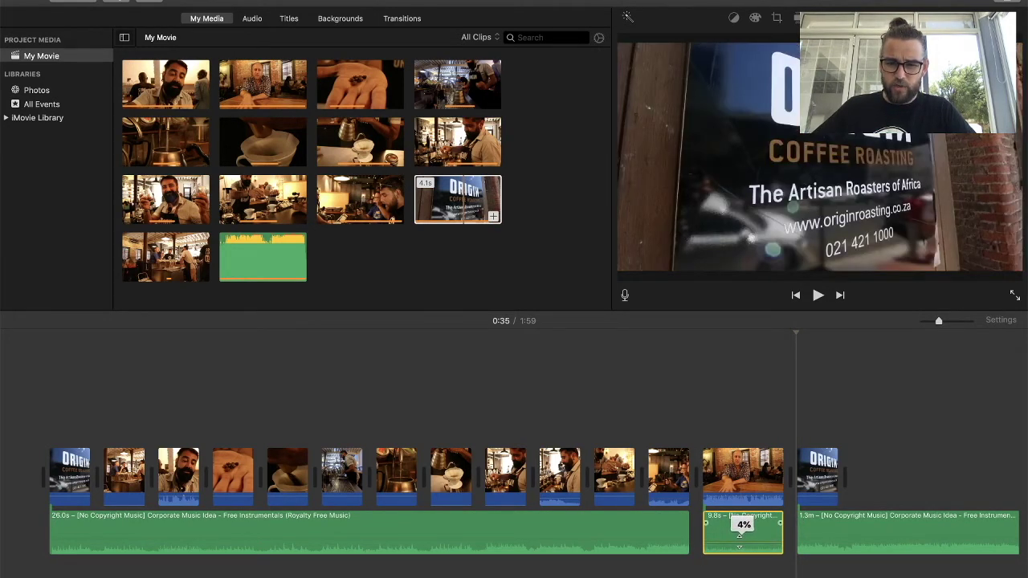
{"action": "left_click", "coordinate": [682, 426]}
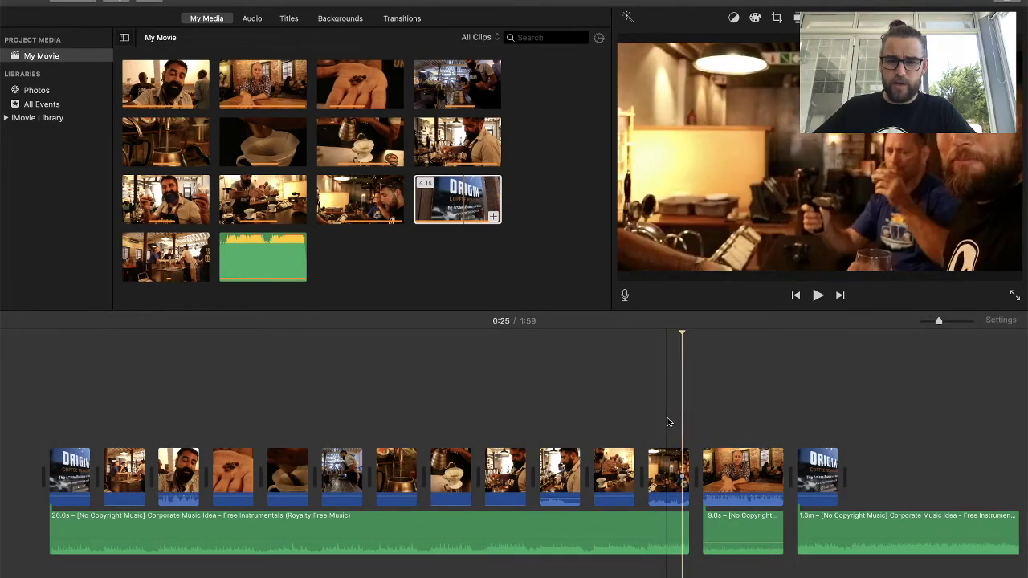
{"action": "key", "text": "space"}
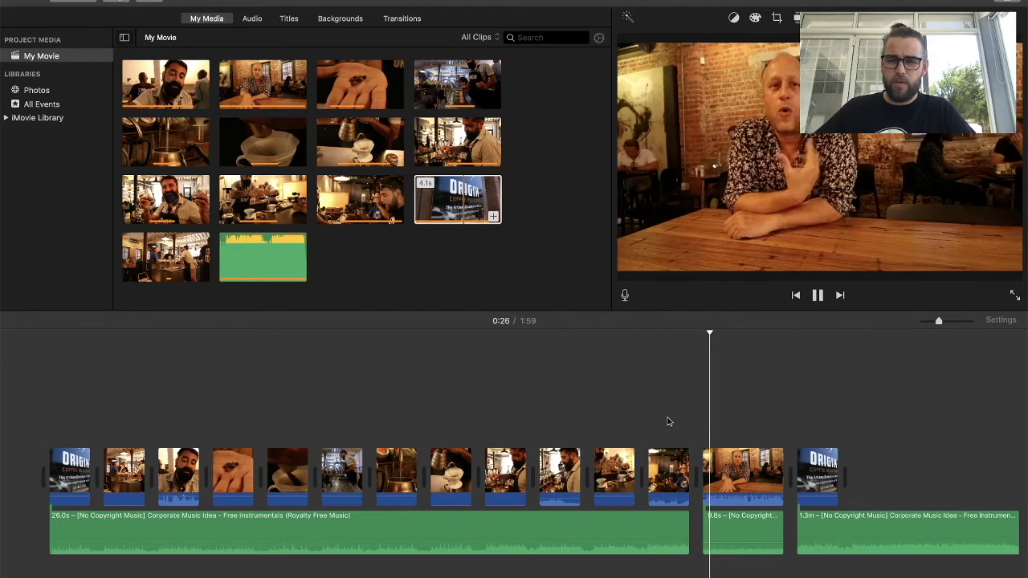
{"action": "key", "text": "space"}
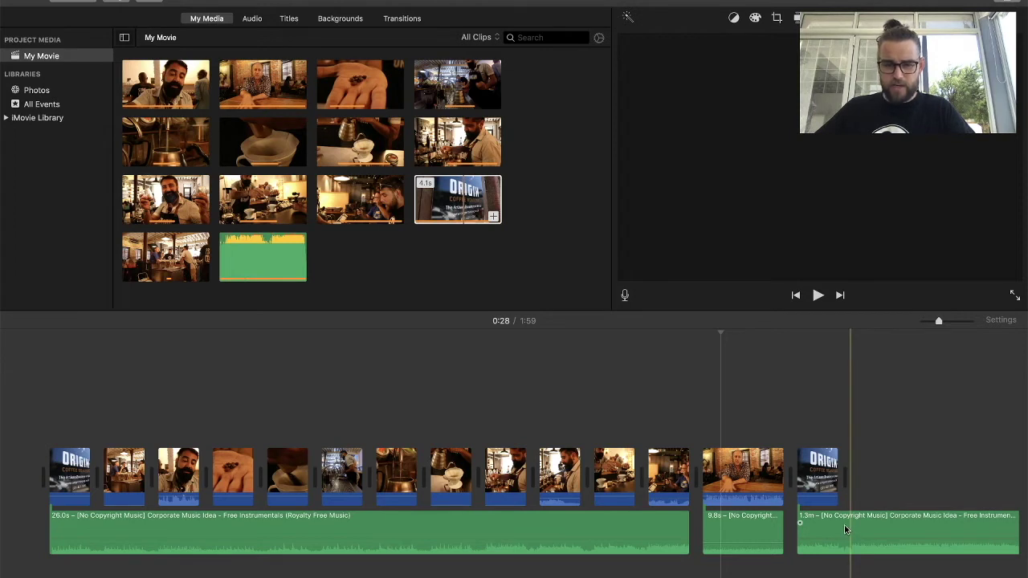
- Split off and delete the music running past the last video clip, making the movie 0:39
{"action": "left_click", "coordinate": [845, 529]}
{"action": "key", "text": "super+b"}
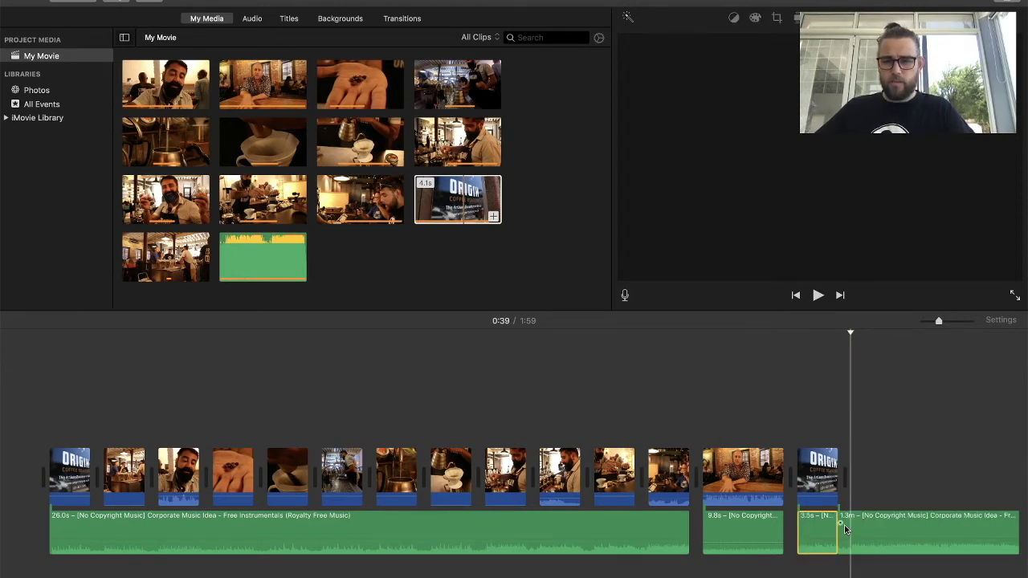
{"action": "key", "text": "Delete"}
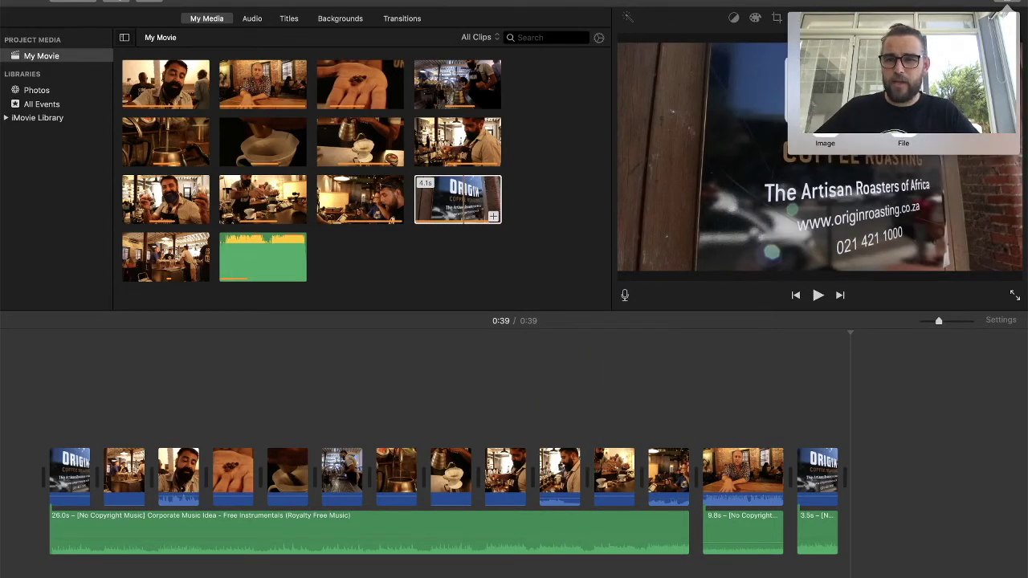
- Export the movie to a file titled 'Coffee Shop in CT' saved on the Desktop
{"action": "left_click", "coordinate": [903, 135]}
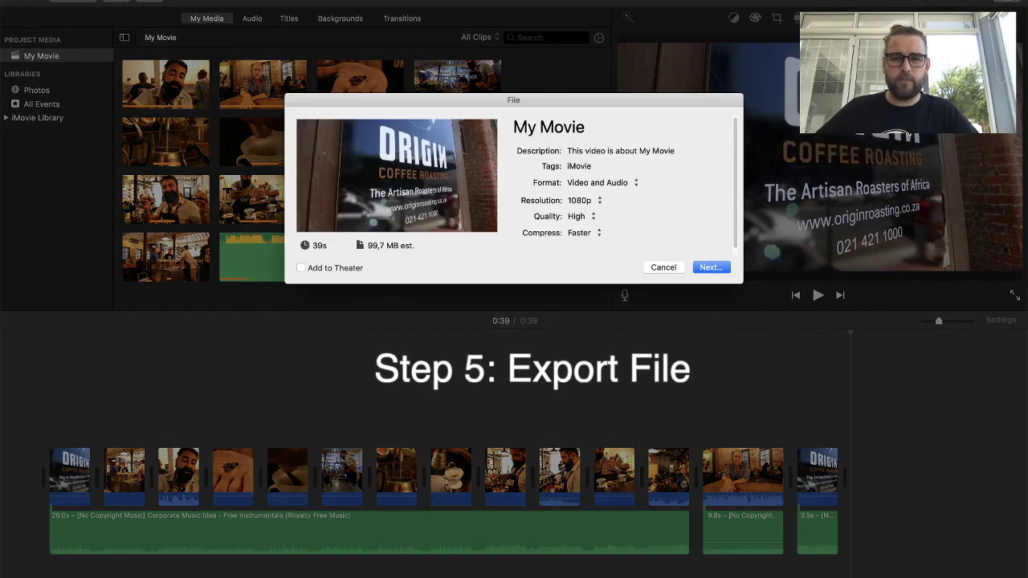
{"action": "key", "text": "shift+Tab"}
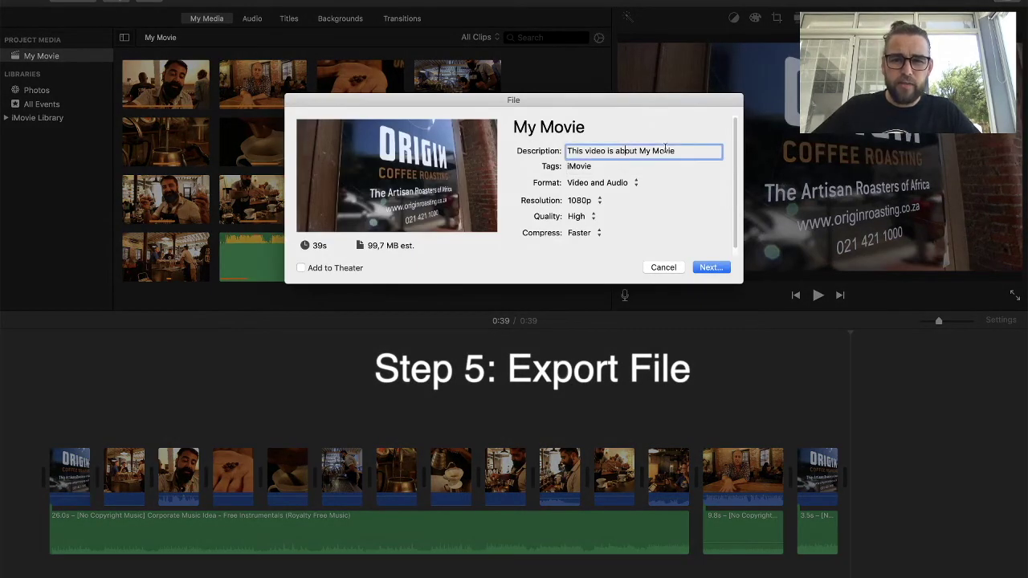
{"action": "key", "text": "shift+Tab"}
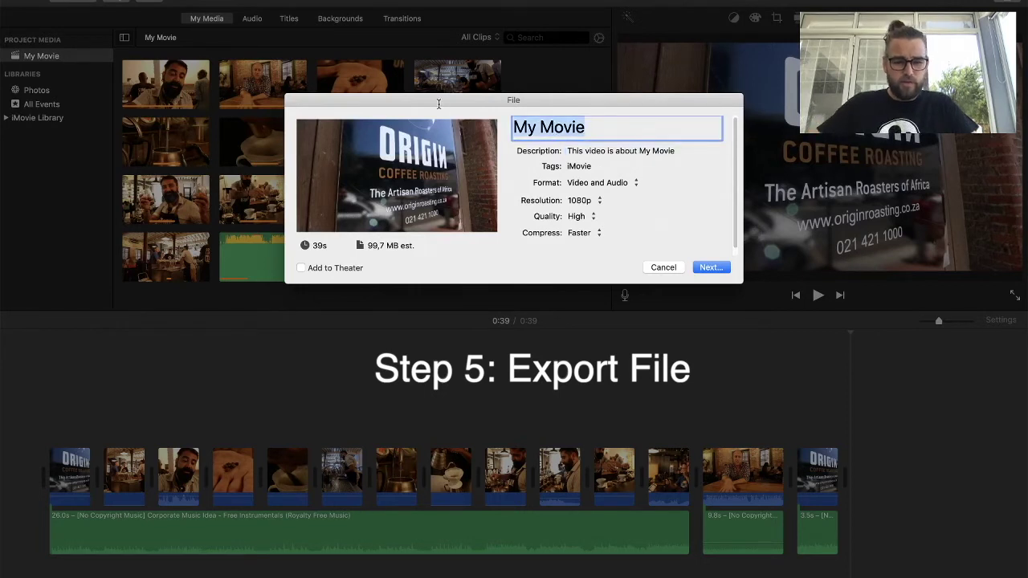
{"action": "type", "text": "Coffee S"}
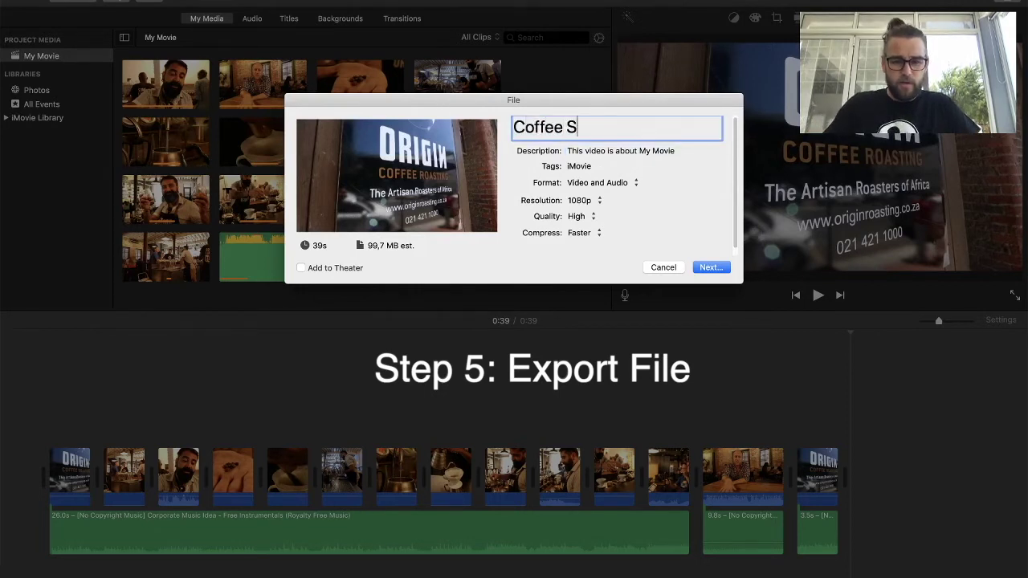
{"action": "type", "text": "hop in CT"}
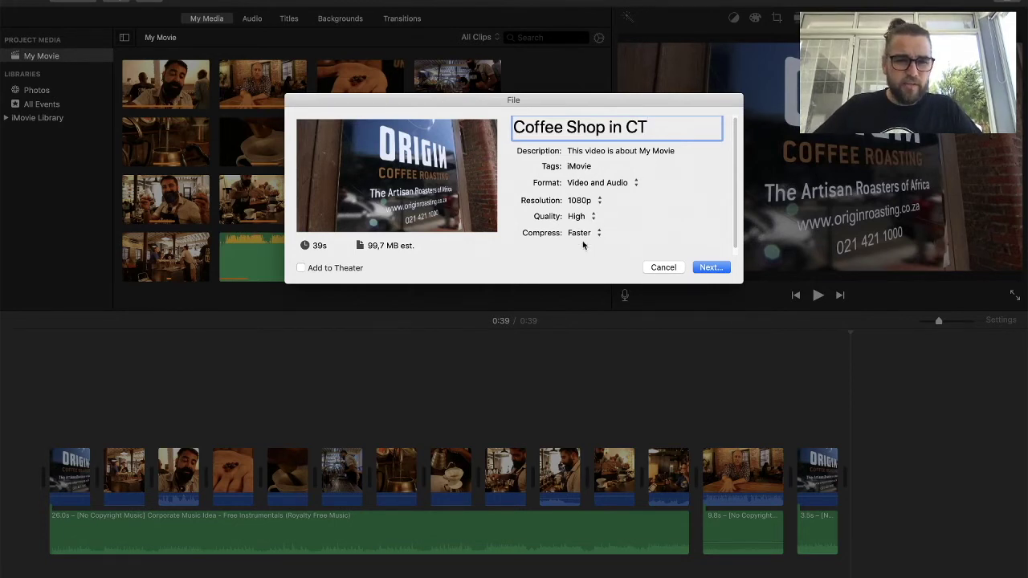
{"action": "left_click", "coordinate": [716, 268]}
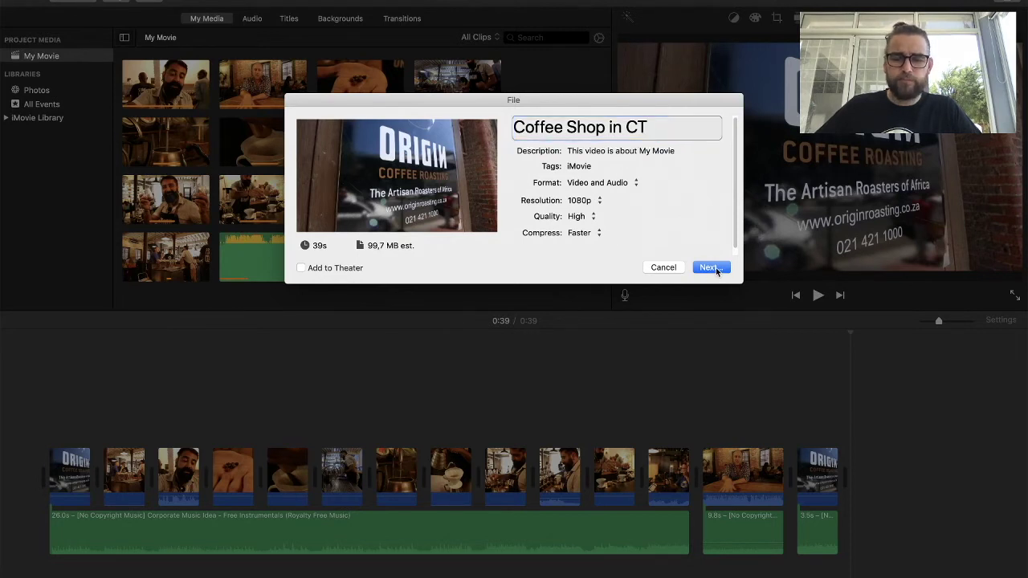
{"action": "left_click", "coordinate": [574, 147]}
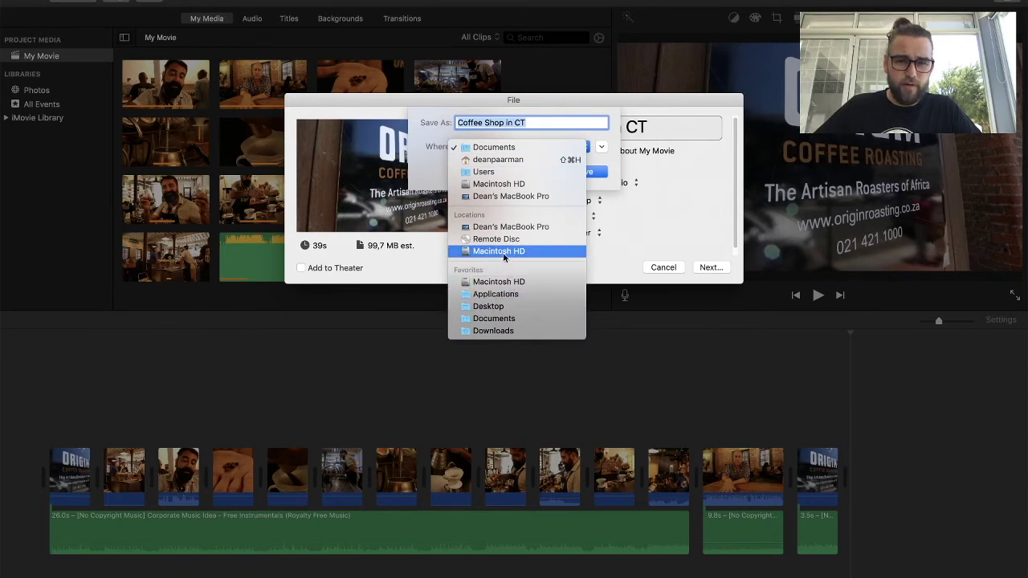
{"action": "left_click", "coordinate": [503, 307]}
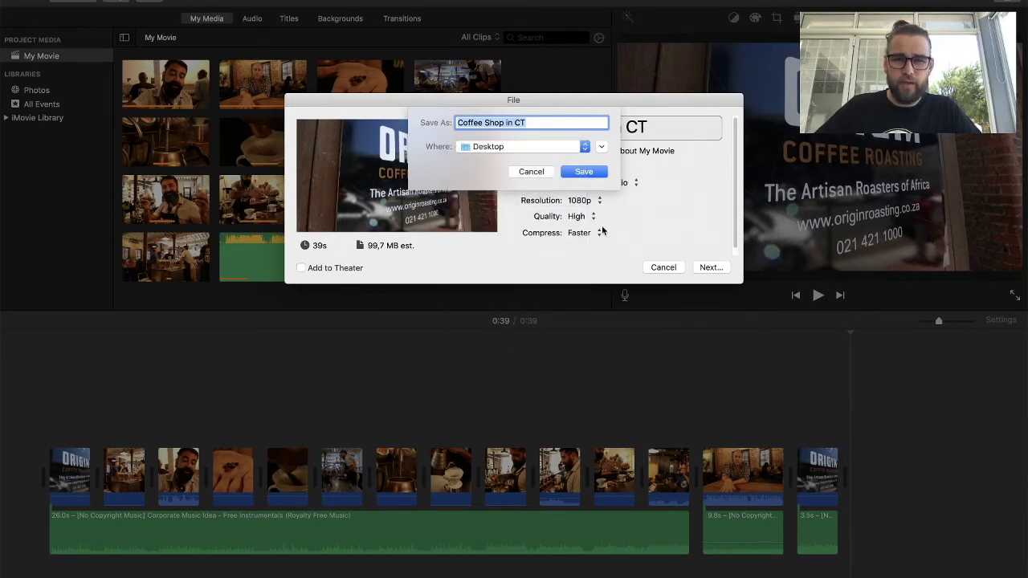
{"action": "left_click", "coordinate": [587, 176]}
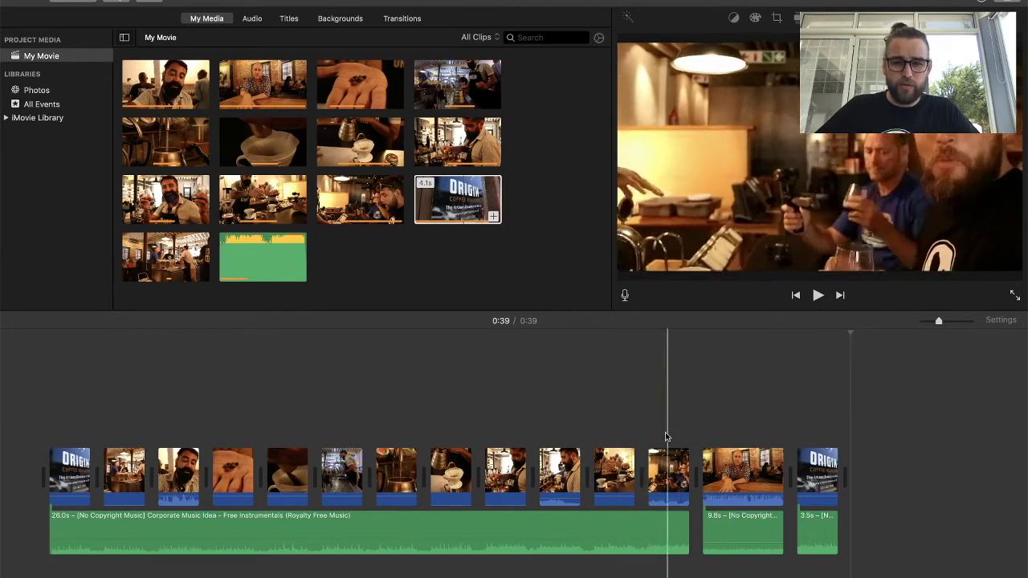
- Lift the coffee-making clips, including the coffee beans in hand shot, above the interview clip as cutaways
{"action": "left_click", "coordinate": [600, 528]}
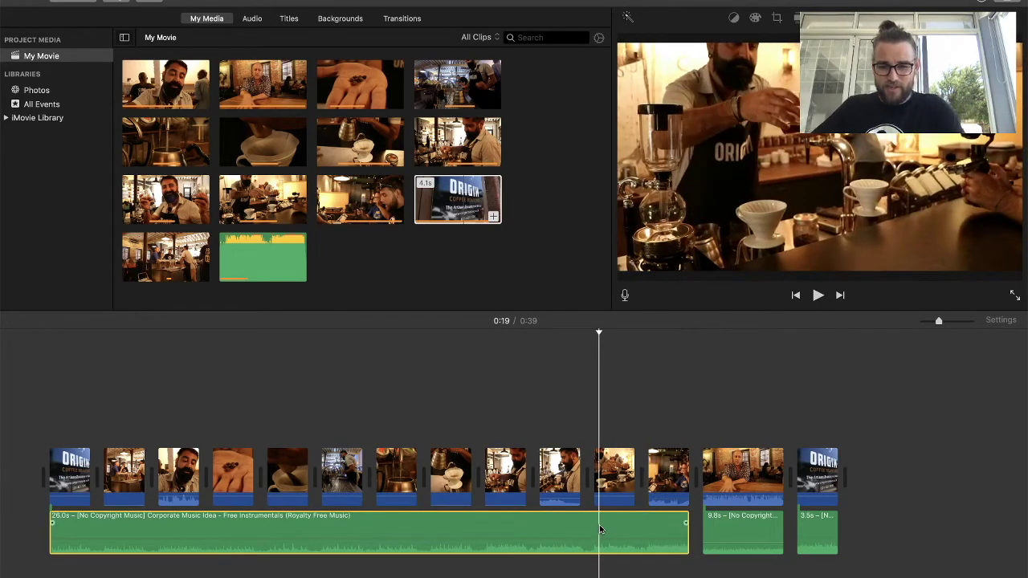
{"action": "left_click", "coordinate": [618, 472]}
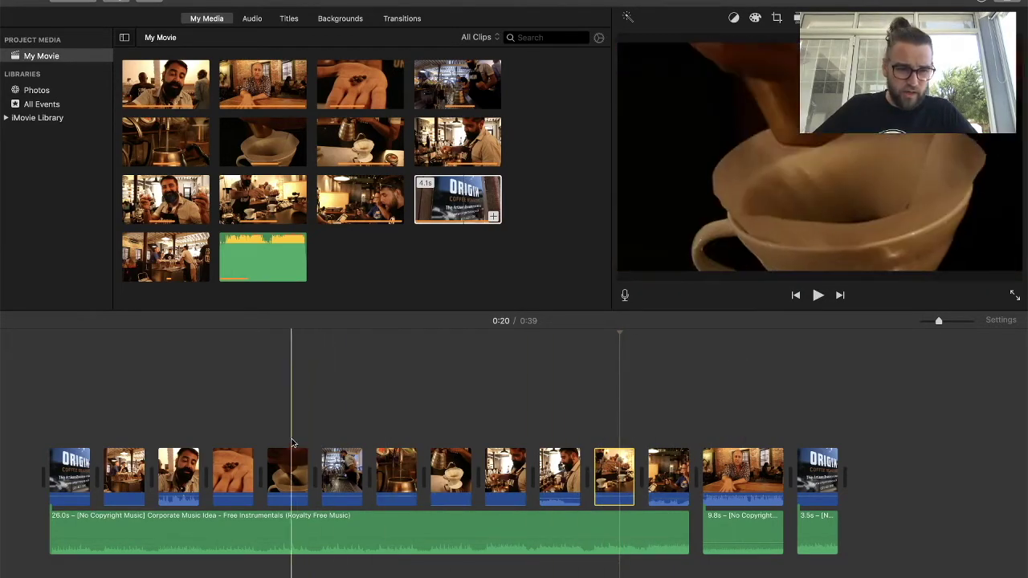
{"action": "left_click_drag", "start_coordinate": [289, 424], "coordinate": [469, 409]}
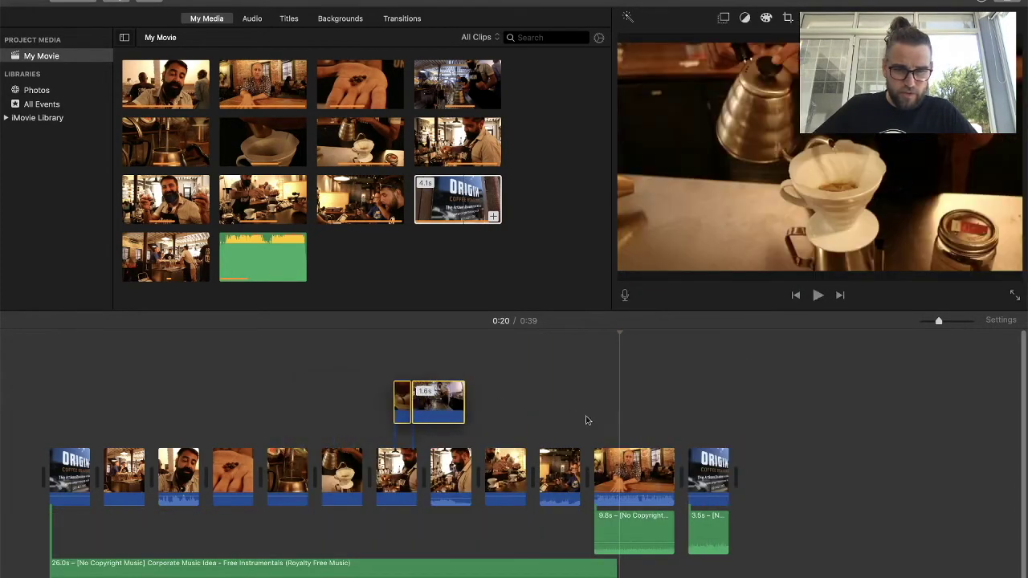
{"action": "left_click_drag", "start_coordinate": [586, 420], "coordinate": [634, 409]}
{"action": "left_click", "coordinate": [232, 475]}
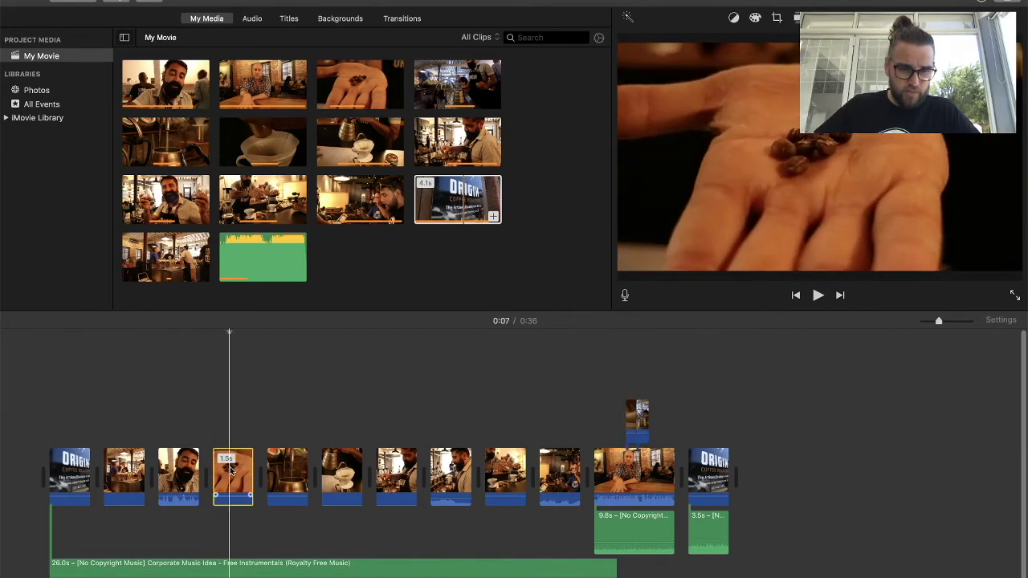
{"action": "left_click_drag", "start_coordinate": [232, 474], "coordinate": [619, 416]}
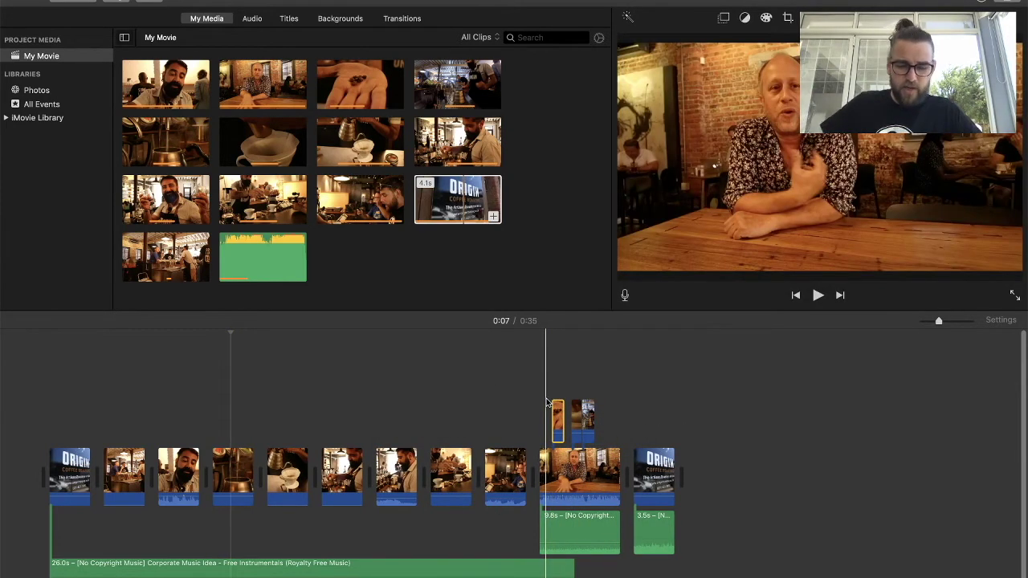
- Line the cutaway clips up side by side over the interview, then play back the section
{"action": "key", "text": "super+equal"}
{"action": "key", "text": "super+equal"}
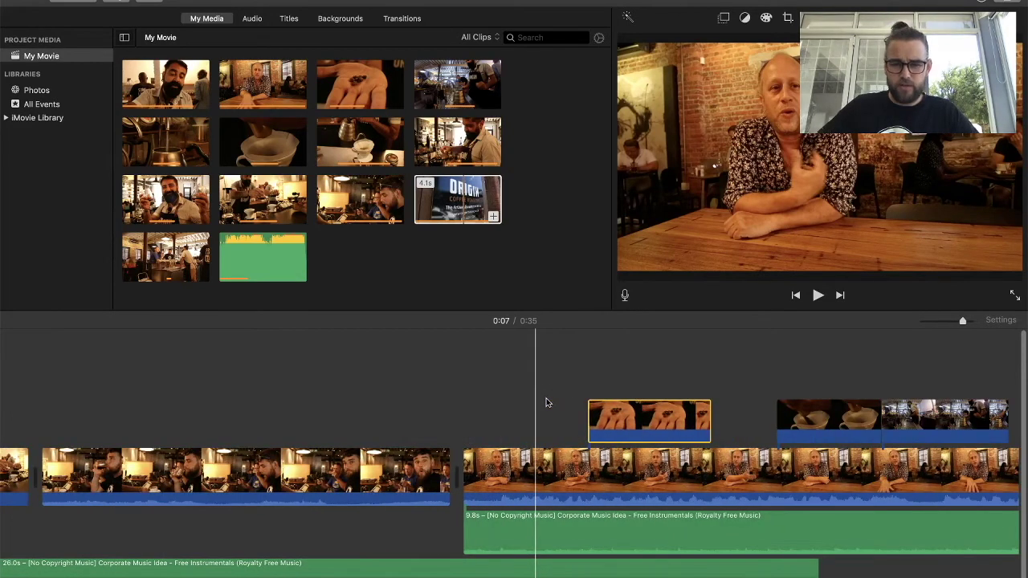
{"action": "left_click_drag", "start_coordinate": [881, 388], "coordinate": [771, 414]}
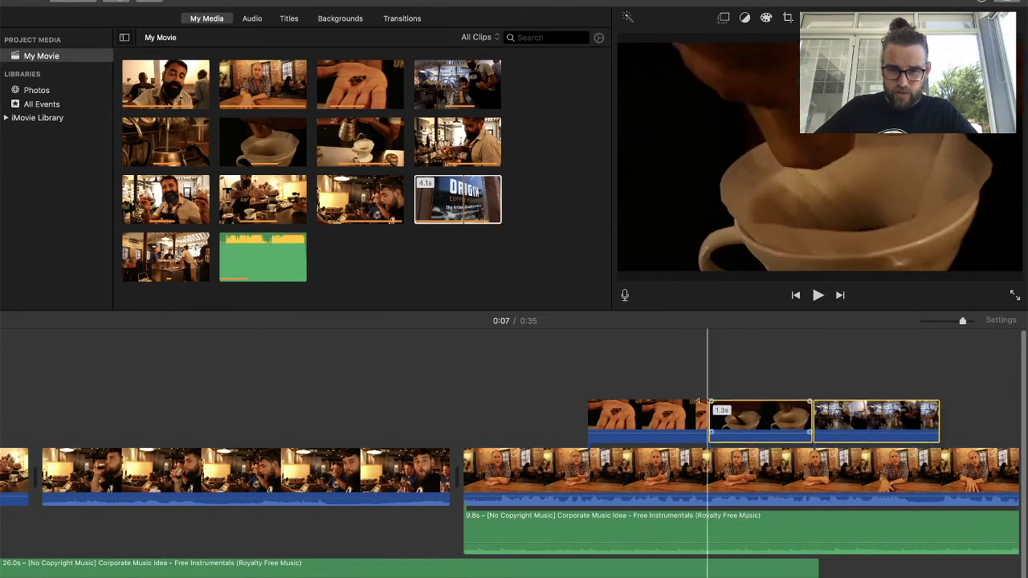
{"action": "left_click", "coordinate": [401, 357]}
{"action": "key", "text": "space"}
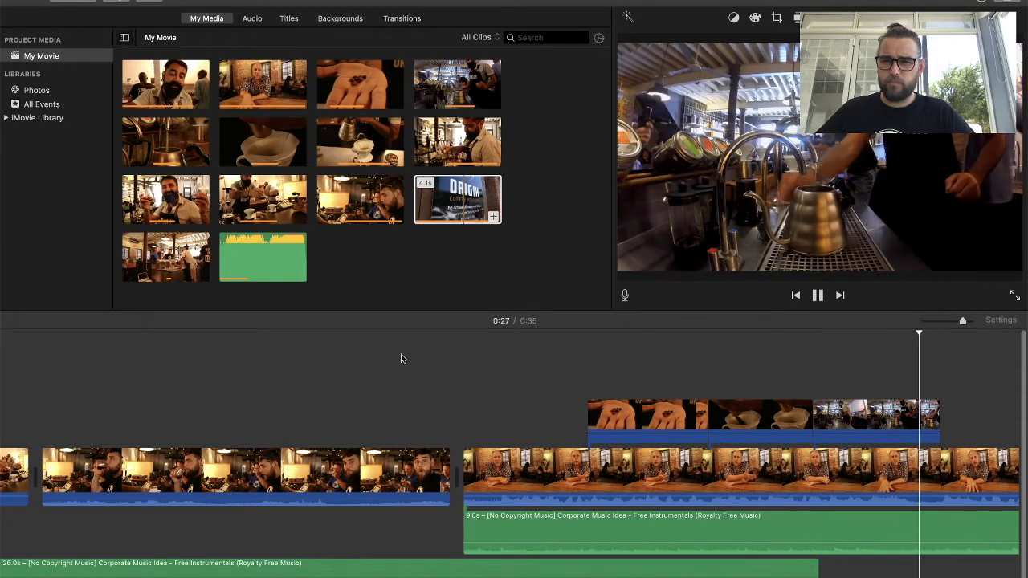
{"action": "key", "text": "space"}
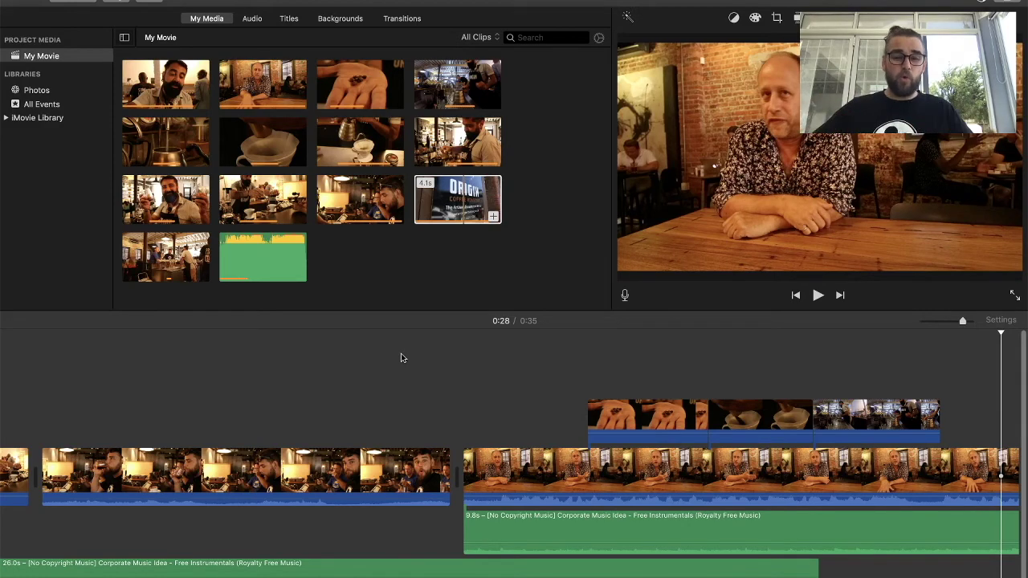
{"action": "key", "text": "super+minus"}
{"action": "key", "text": "super+minus"}
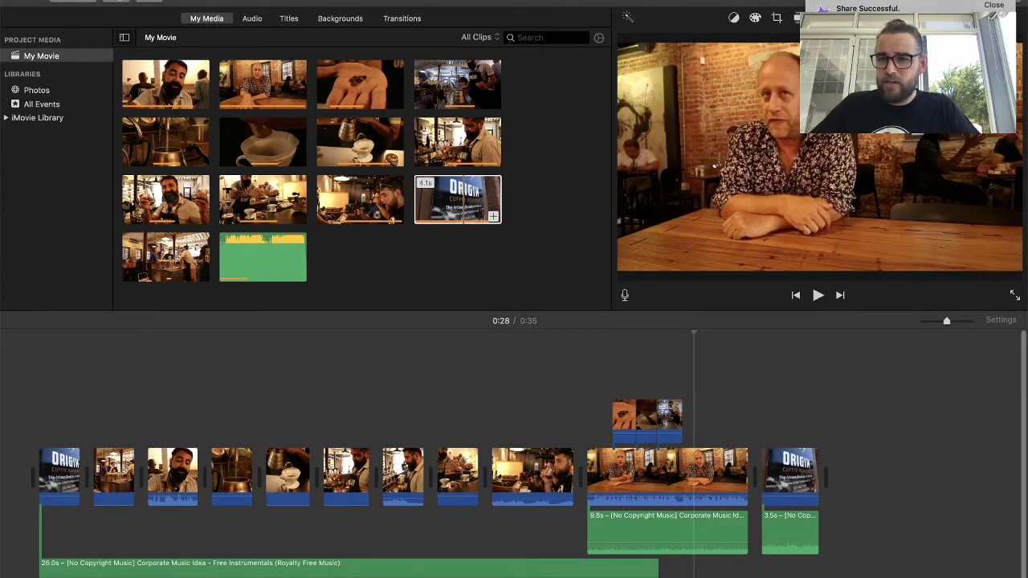
- Reveal Coffee Shop in CT.mp4 on the Desktop and preview it in Quick Look
{"action": "left_click", "coordinate": [867, 8]}
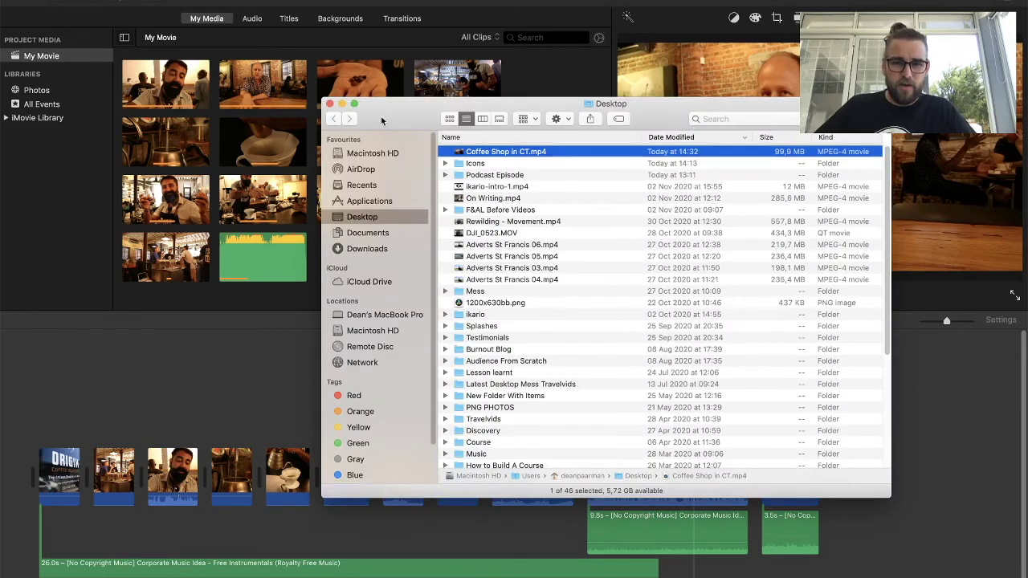
{"action": "key", "text": "space"}
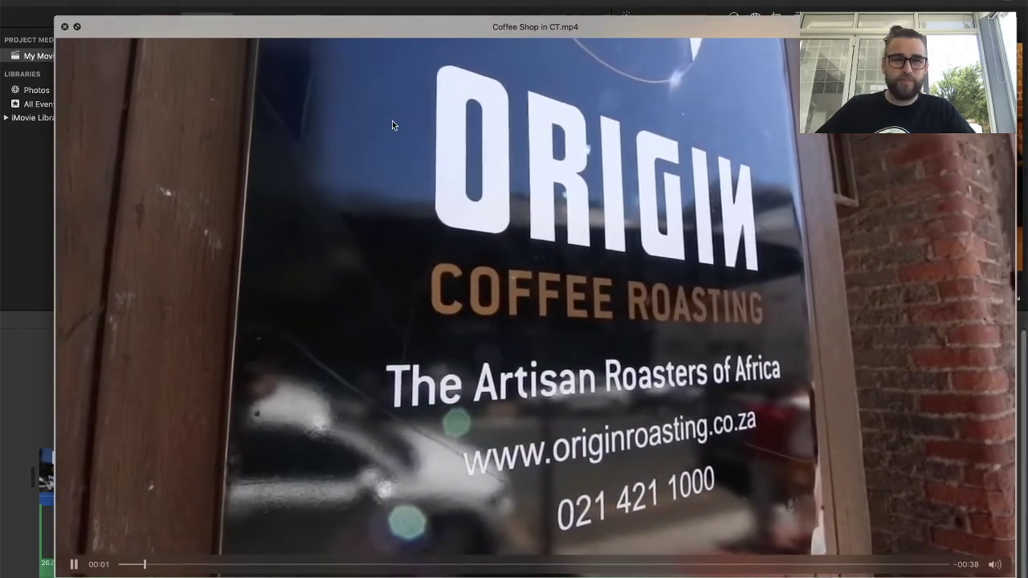
{"action": "key", "text": "space"}
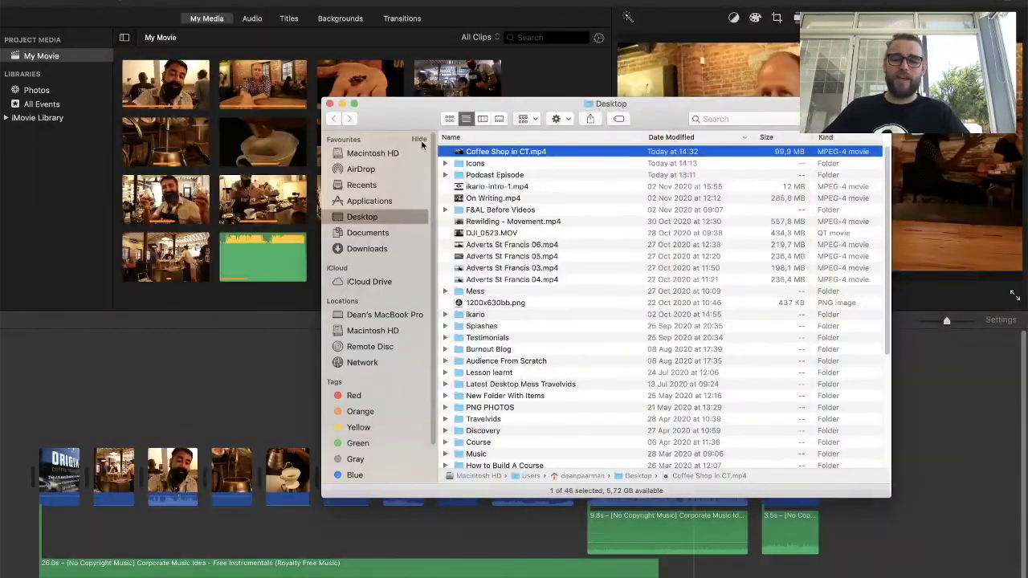